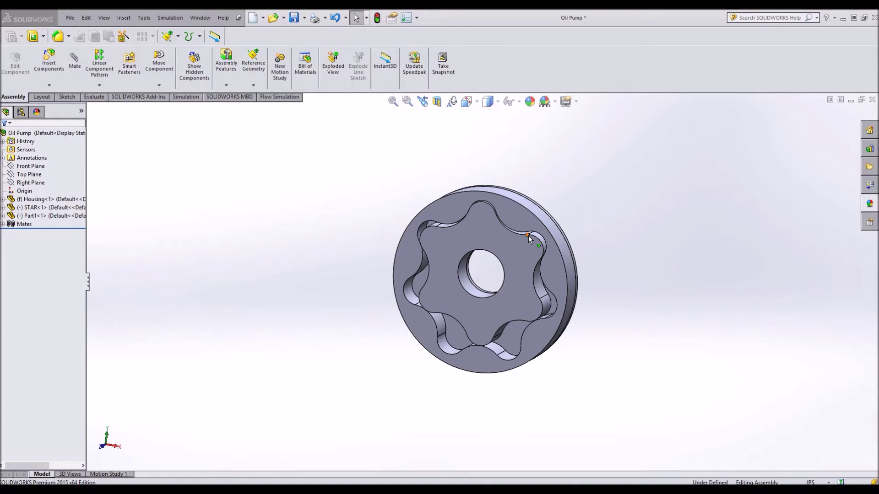
# Turn the star gear inside the Oil Pump assembly back and forth to examine how it meshes with the outer ring
pyautogui.moveTo(529, 239); pyautogui.dragTo(519, 366)
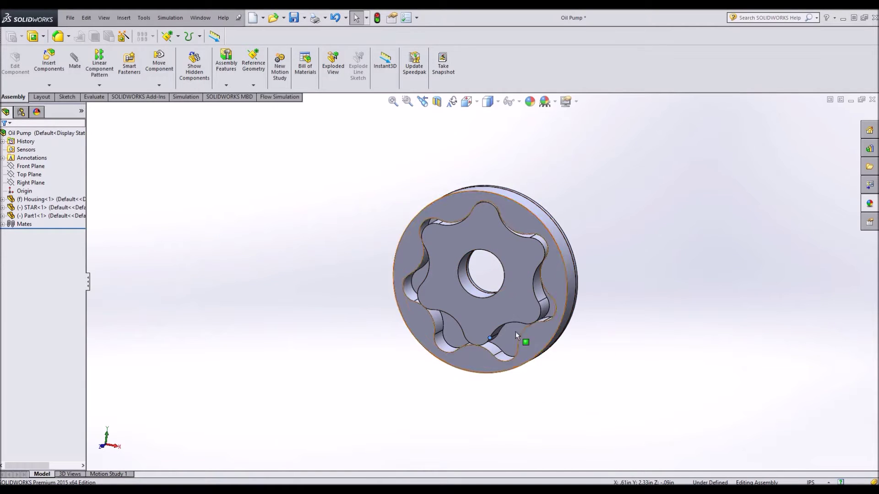
pyautogui.moveTo(485, 337); pyautogui.dragTo(452, 333)
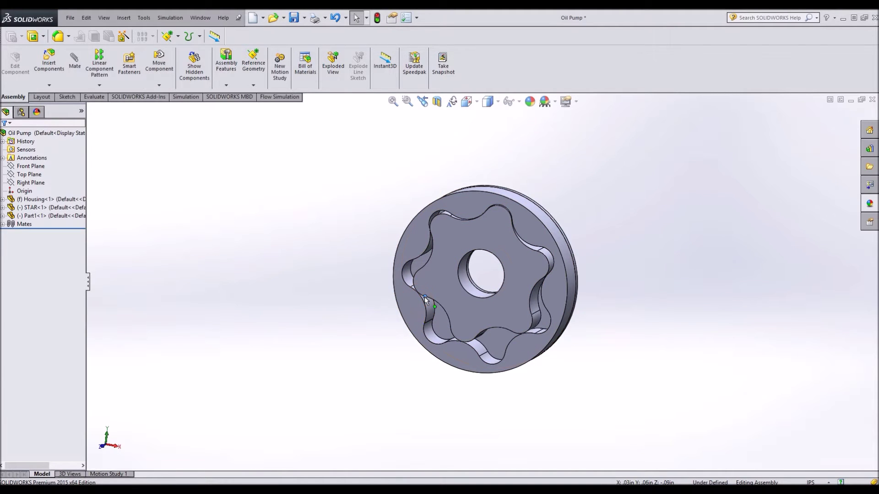
pyautogui.moveTo(419, 266); pyautogui.dragTo(525, 249)
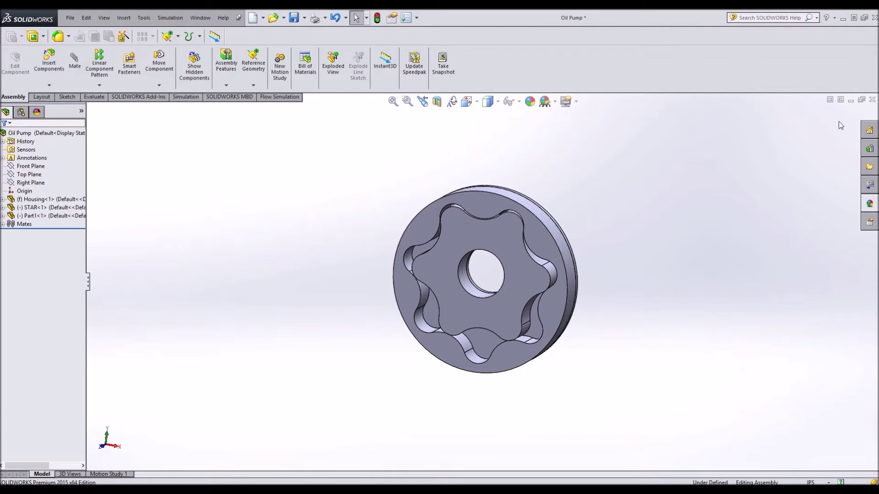
pyautogui.click(514, 221)
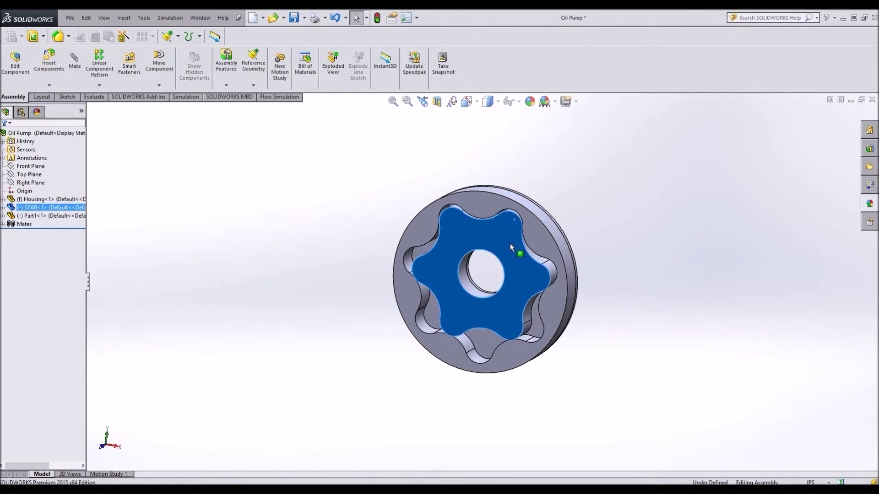
pyautogui.moveTo(466, 219); pyautogui.dragTo(484, 237)
pyautogui.click(544, 307)
pyautogui.press('Escape')
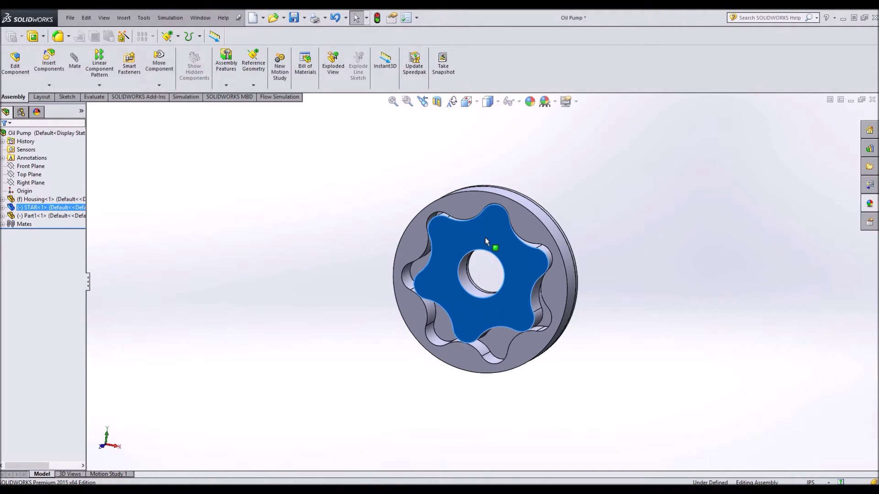
pyautogui.click(382, 181)
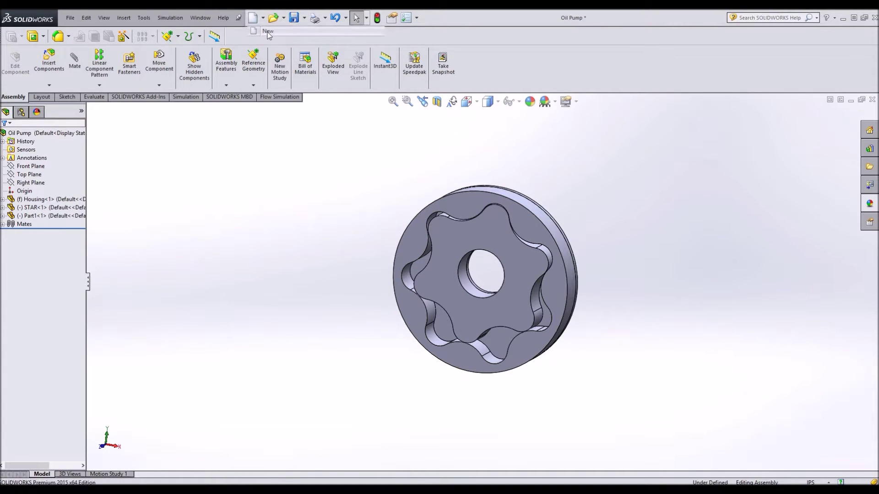
# Create a new part and sketch a small upward-bulging three-point arc above the origin on the Front Plane
pyautogui.click(442, 248)
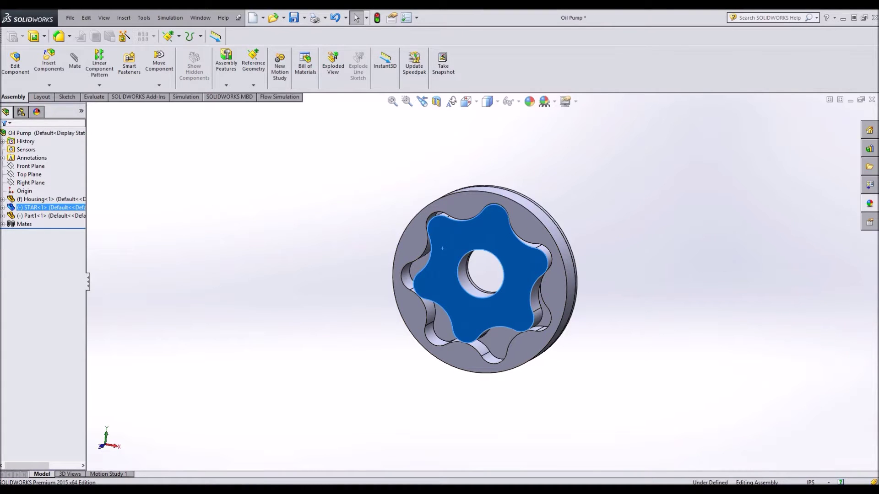
pyautogui.click(541, 446)
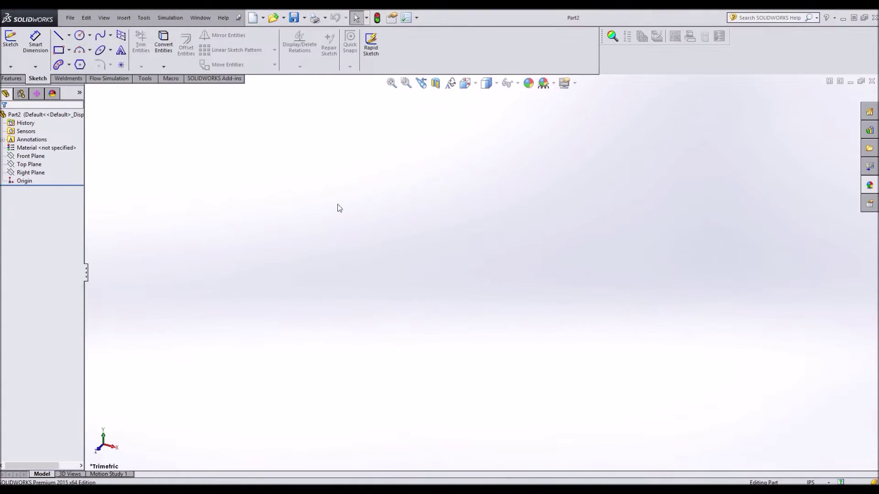
pyautogui.click(80, 51)
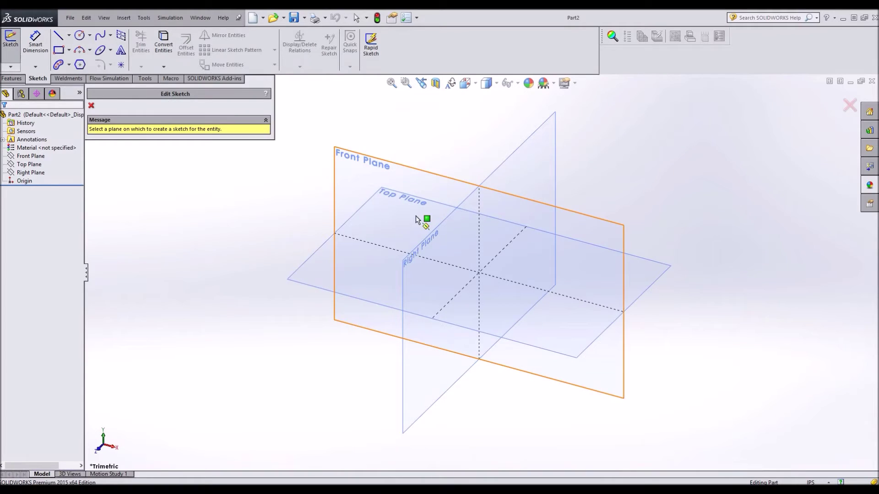
pyautogui.click(407, 178)
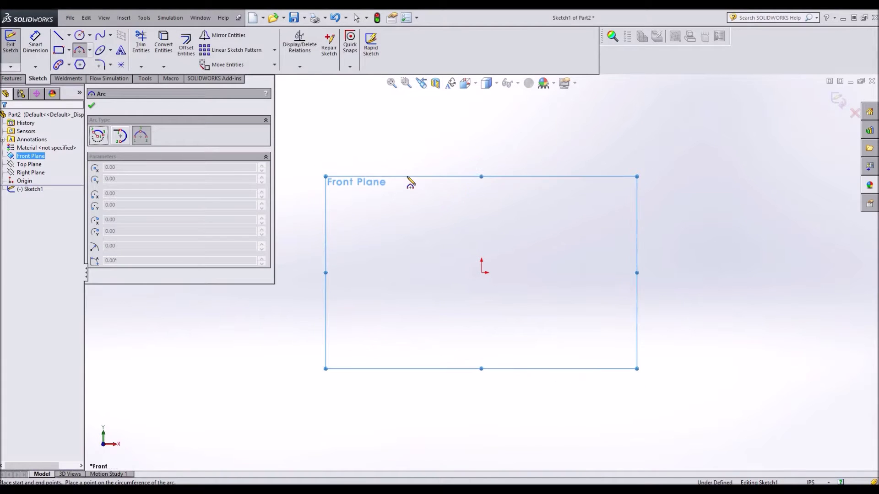
pyautogui.click(484, 194)
pyautogui.click(468, 212)
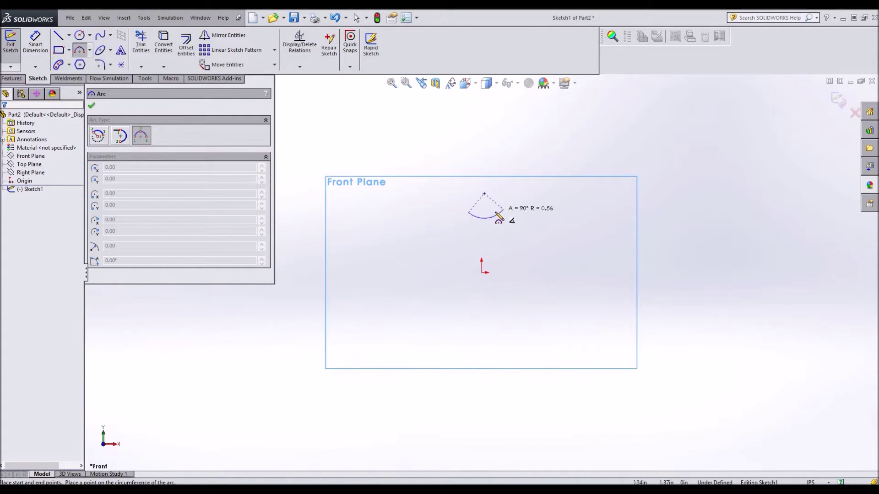
pyautogui.click(503, 209)
pyautogui.click(496, 205)
pyautogui.press('Escape')
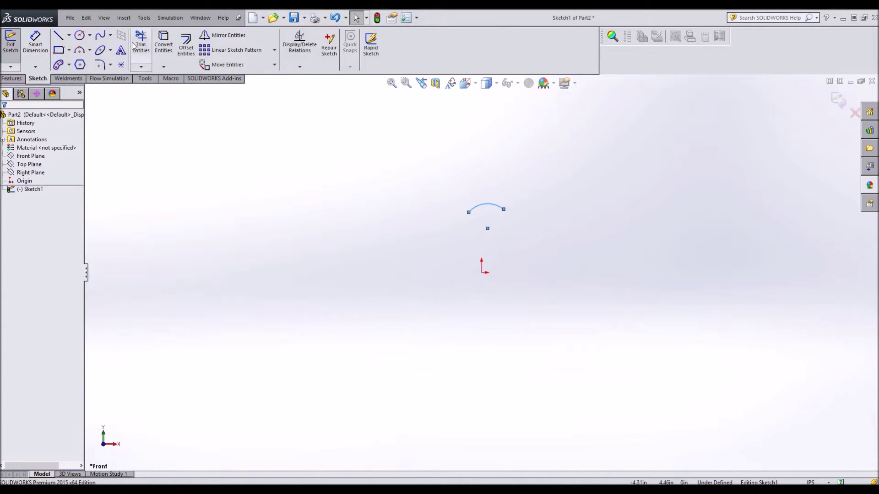
# Sketch a second three-point arc, curving downward with a radius of about 0.57 in, from the first arc's right endpoint
pyautogui.click(89, 50)
pyautogui.click(97, 83)
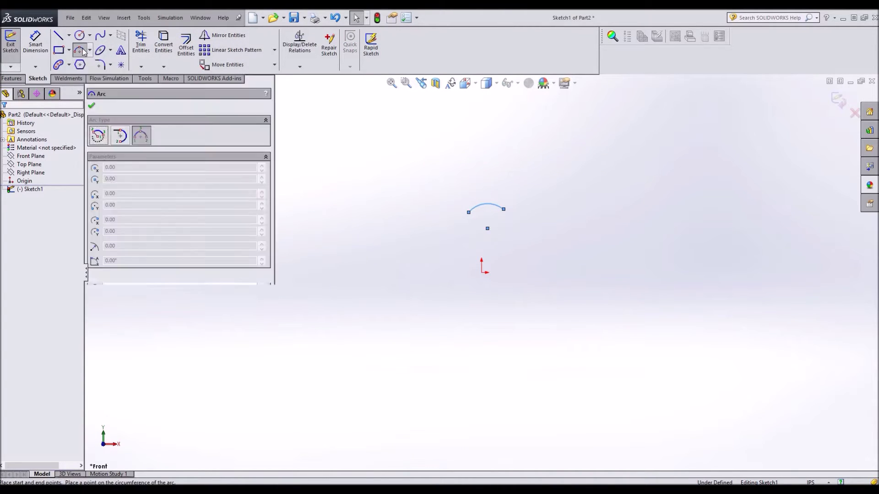
pyautogui.click(503, 209)
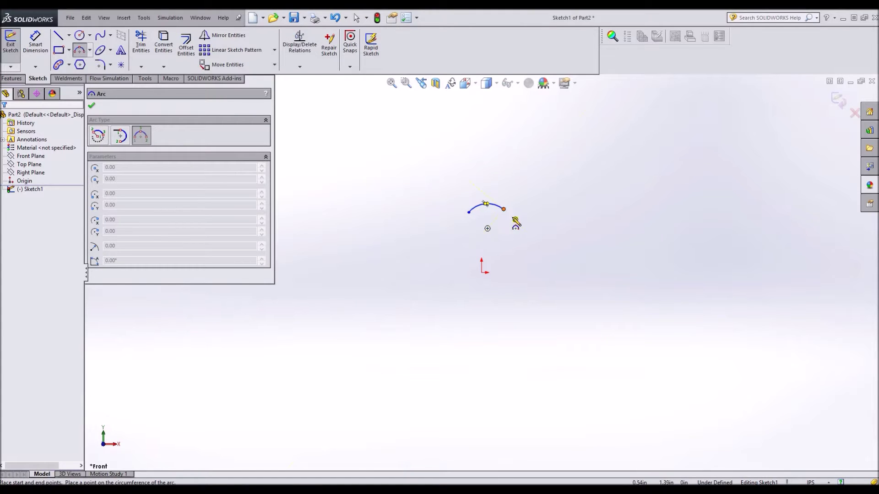
pyautogui.click(535, 225)
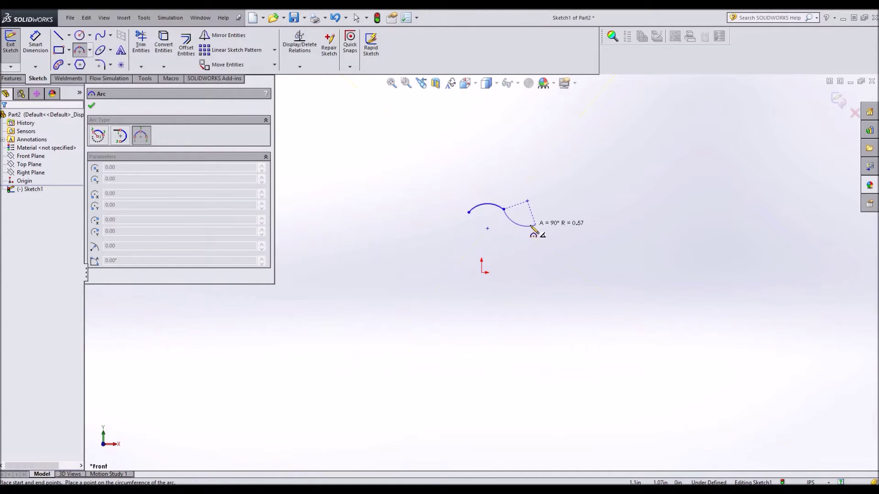
pyautogui.click(517, 223)
pyautogui.press('Escape')
pyautogui.click(516, 224)
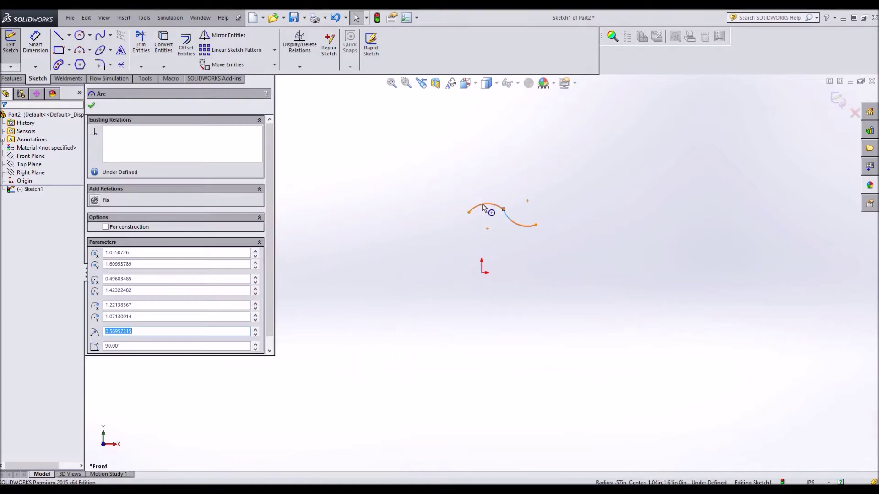
pyautogui.keyDown('ctrl'); pyautogui.click(495, 206); pyautogui.keyUp('ctrl')
pyautogui.click(379, 244)
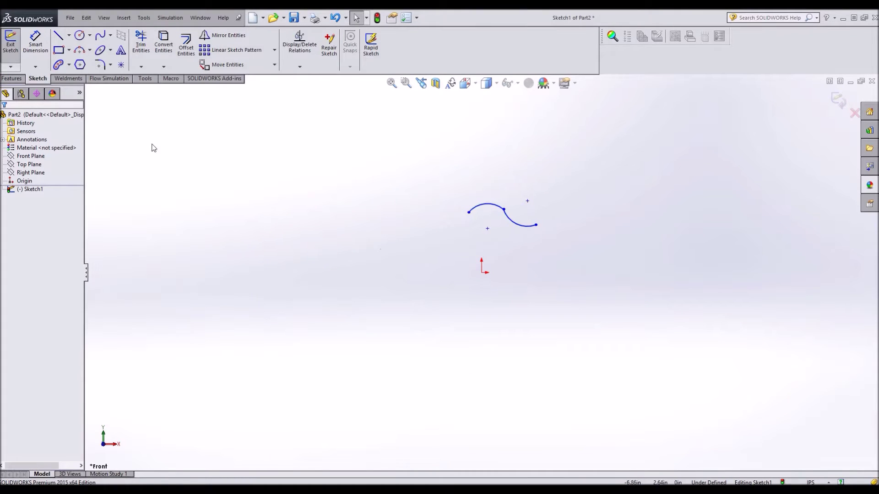
# Draw two construction centerlines joining the outer endpoints of the arc chain to the origin
pyautogui.click(69, 35)
pyautogui.click(85, 55)
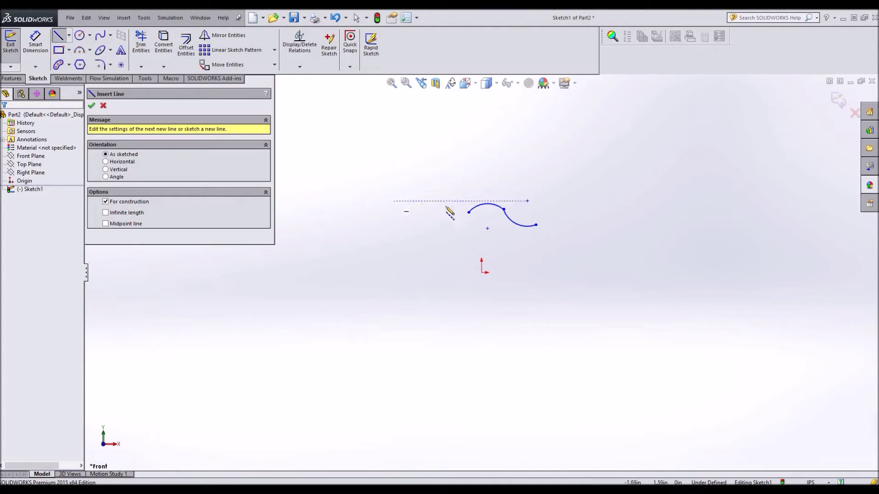
pyautogui.click(468, 212)
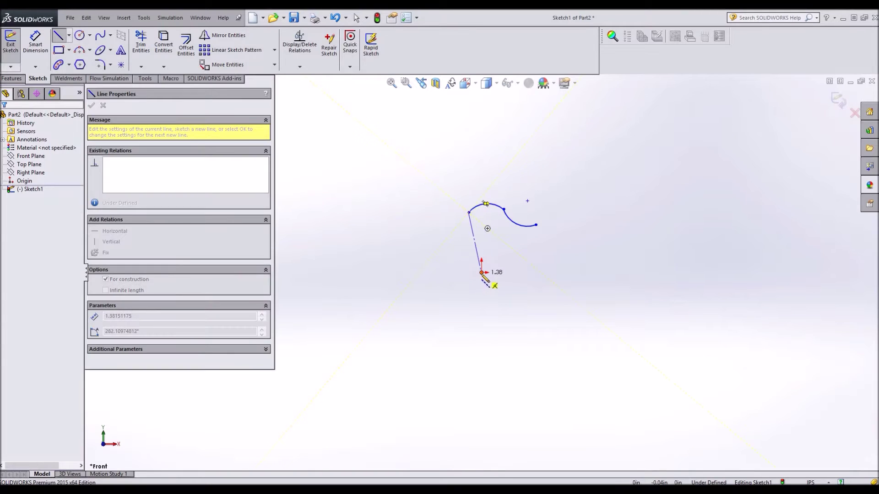
pyautogui.click(481, 272)
pyautogui.click(536, 226)
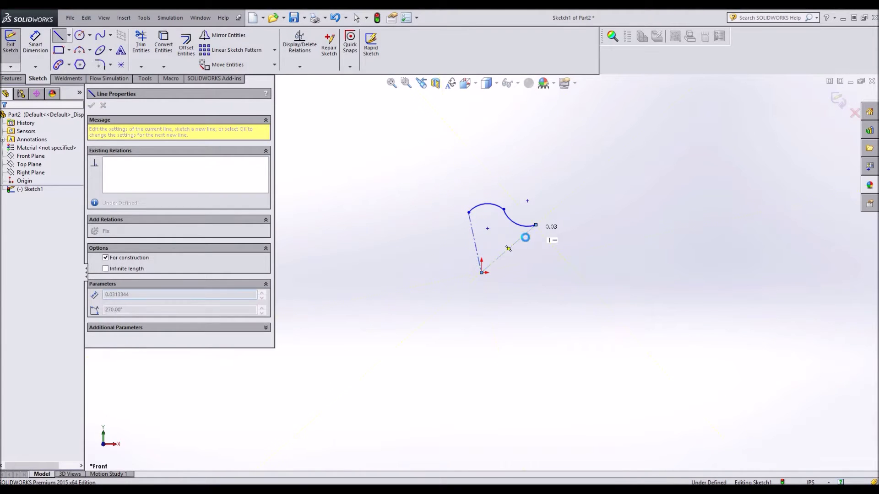
pyautogui.press('Escape')
# Add an Equal relation between the two construction centerlines
pyautogui.keyDown('ctrl'); pyautogui.click(476, 241); pyautogui.keyUp('ctrl')
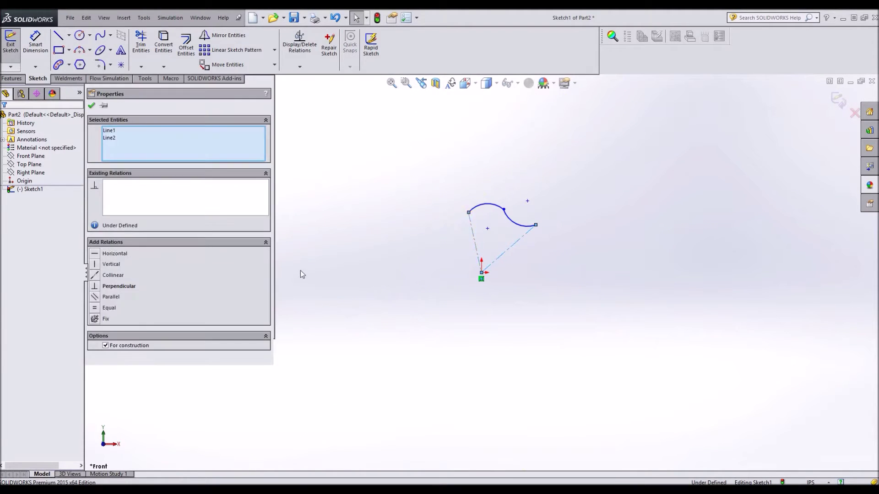
pyautogui.click(94, 308)
pyautogui.press('Escape')
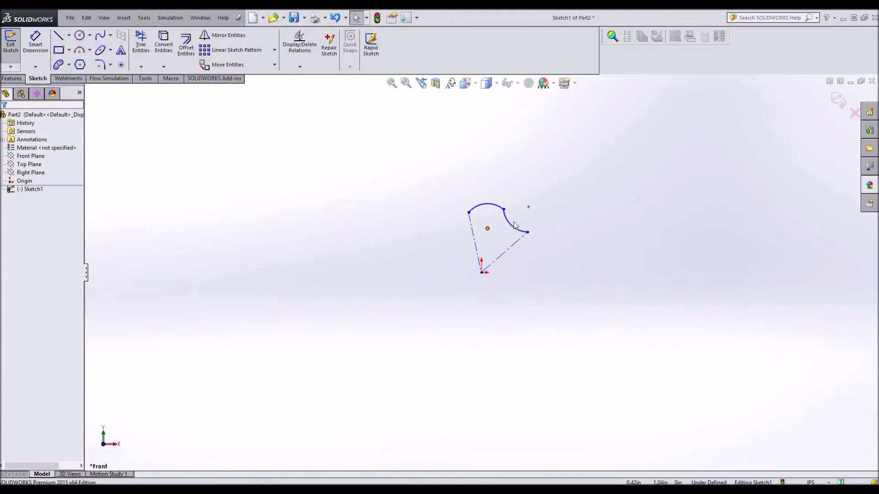
# Add a Vertical relation between the first arc's center point and the origin
pyautogui.click(487, 228)
pyautogui.keyDown('ctrl'); pyautogui.click(481, 272); pyautogui.keyUp('ctrl')
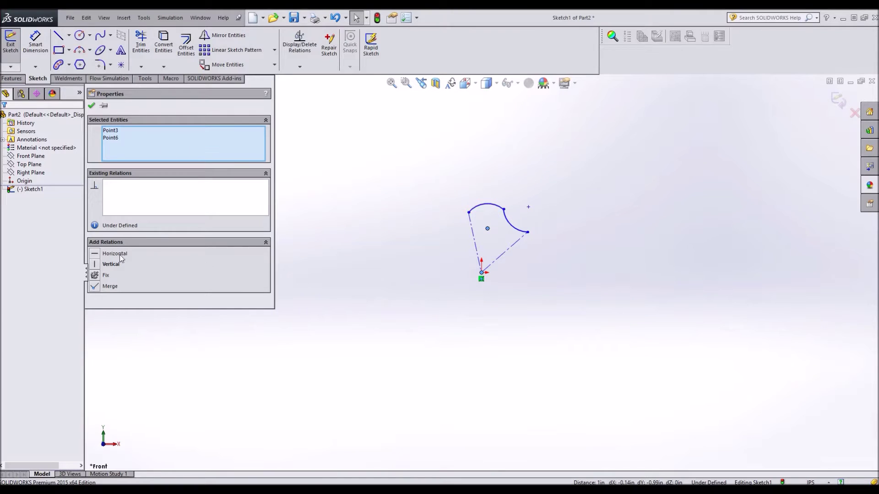
pyautogui.click(94, 264)
pyautogui.click(374, 307)
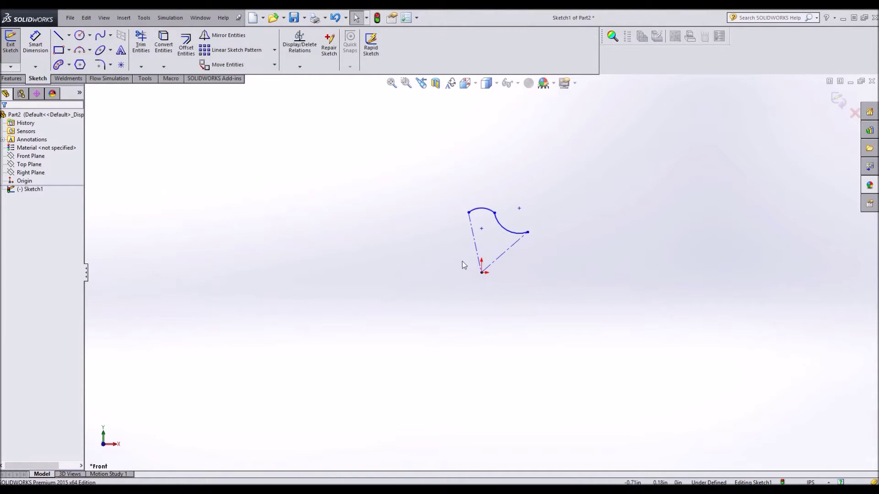
# Add a Tangent relation between the two connected arcs
pyautogui.click(488, 211)
pyautogui.keyDown('ctrl'); pyautogui.click(499, 221); pyautogui.keyUp('ctrl')
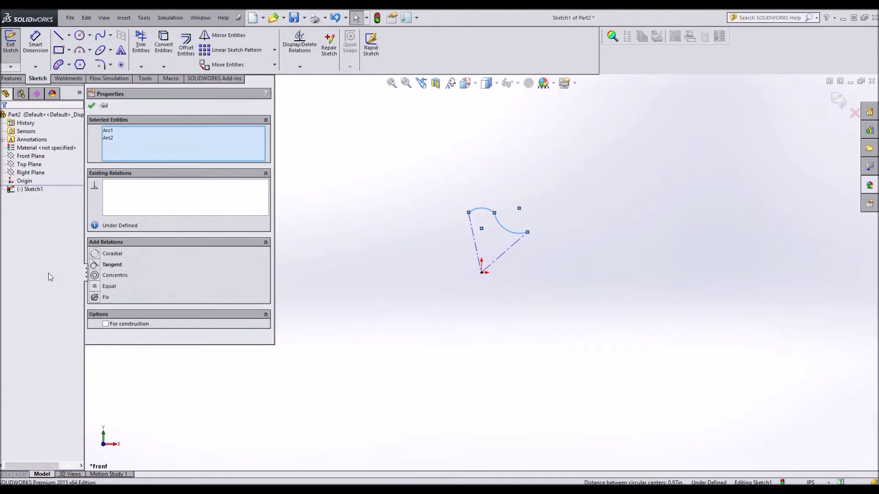
pyautogui.click(93, 264)
pyautogui.click(379, 307)
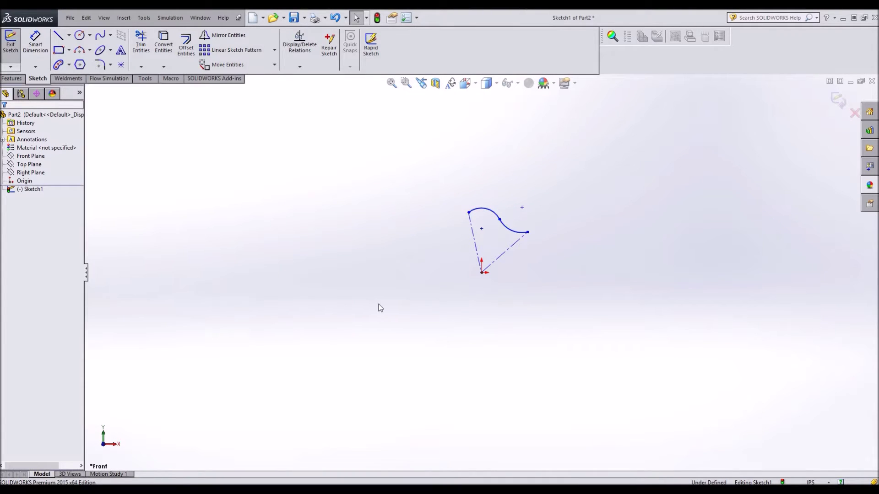
# Dimension the angle between the two centerlines and set it to 360/6 degrees
pyautogui.click(35, 43)
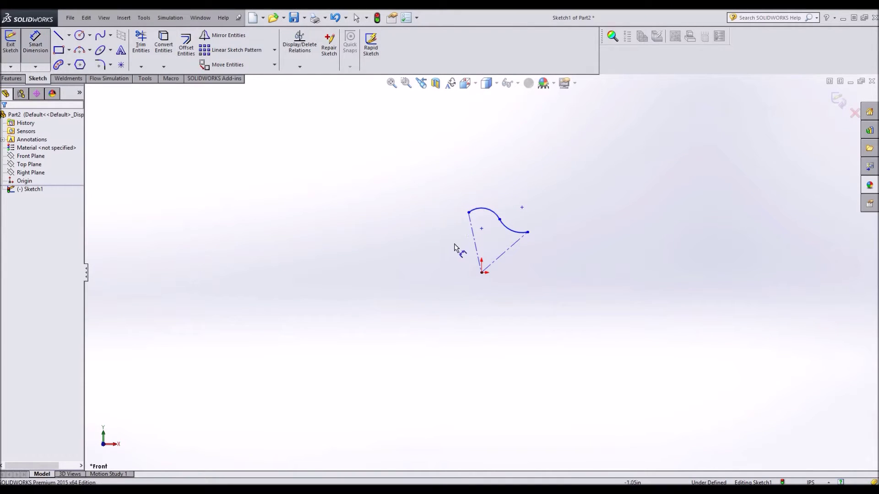
pyautogui.click(475, 243)
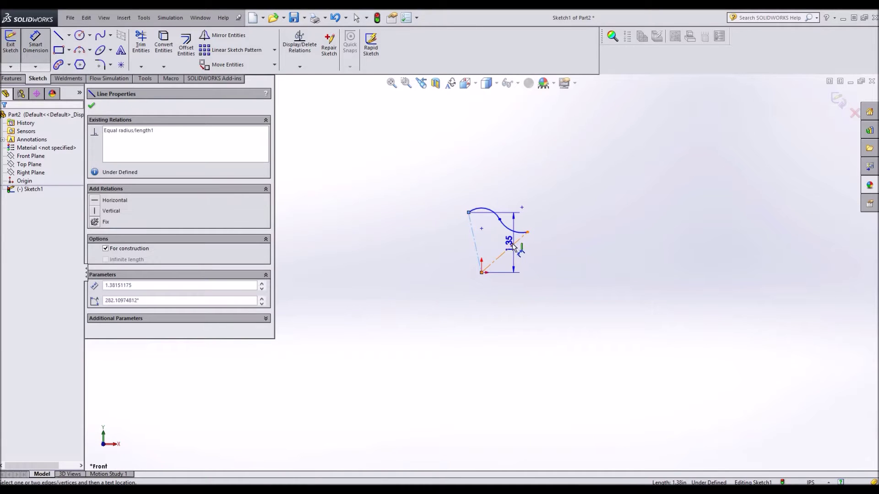
pyautogui.click(512, 246)
pyautogui.click(538, 170)
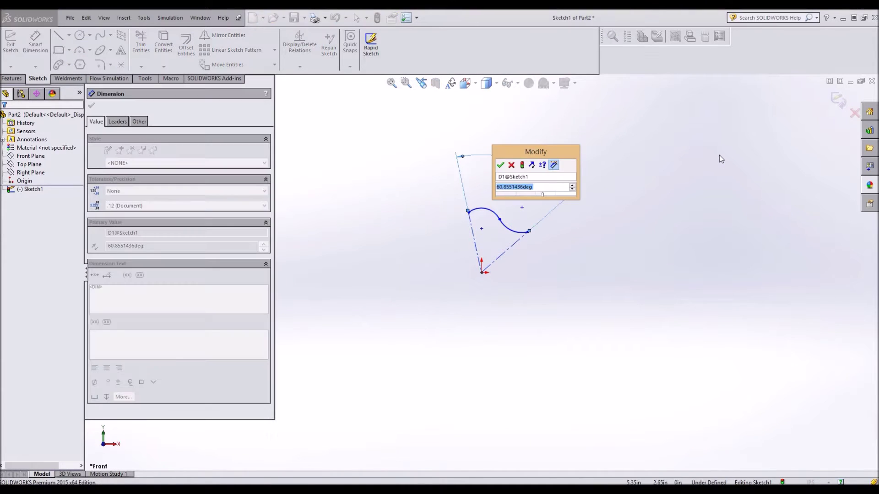
pyautogui.write('360/6')
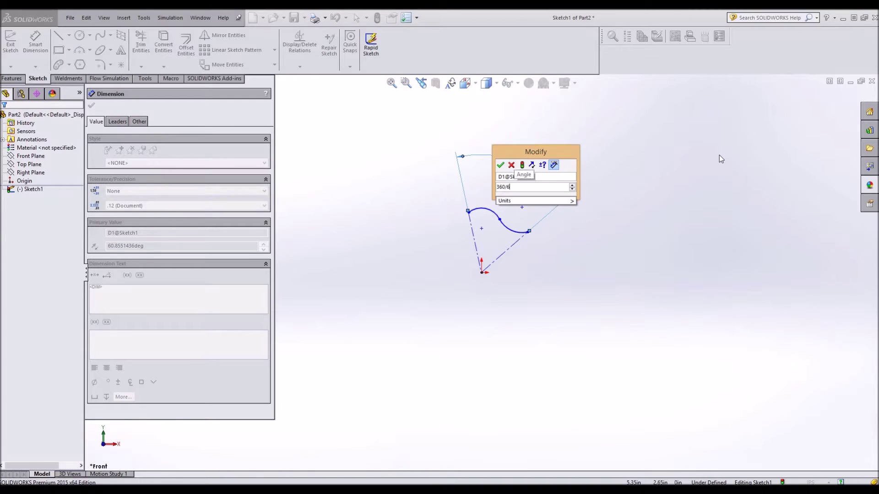
pyautogui.press('Return')
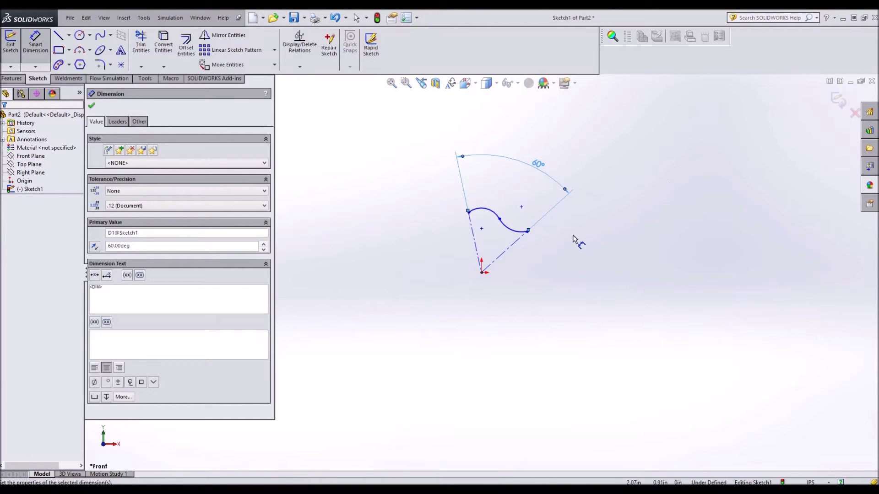
pyautogui.press('Escape')
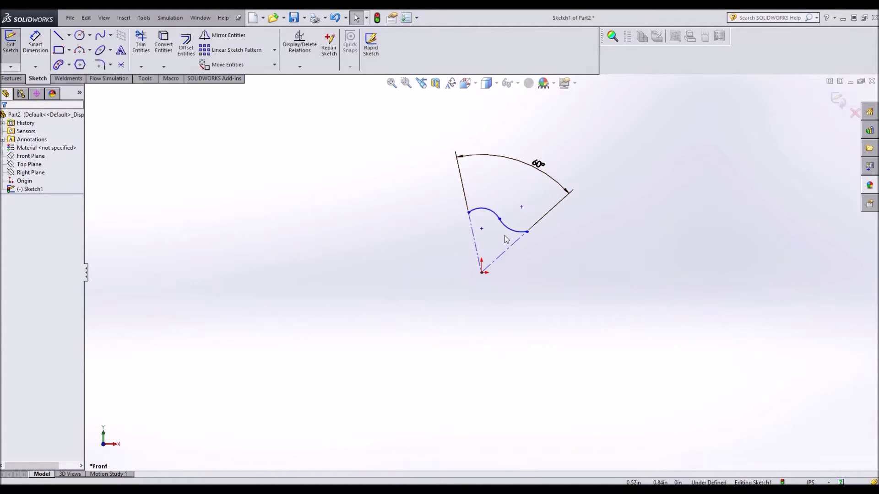
# Delete both construction centerlines between the arc endpoints and the origin
pyautogui.click(477, 246)
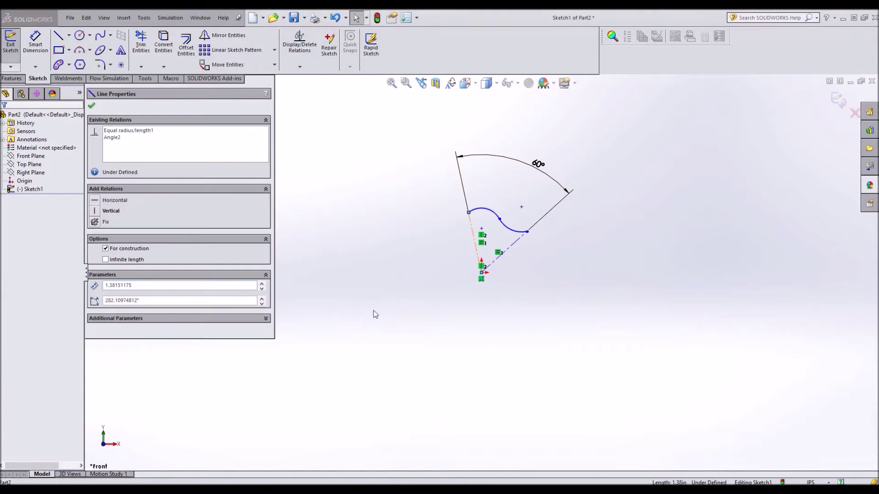
pyautogui.press('Delete')
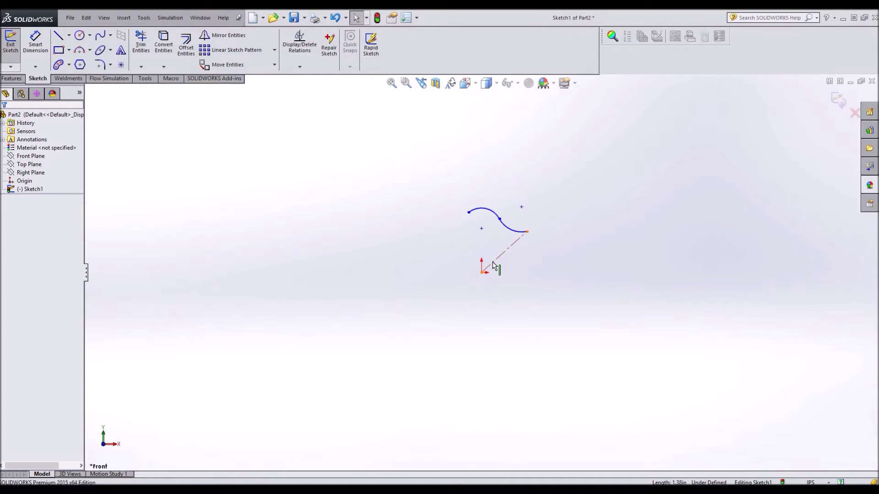
pyautogui.click(492, 260)
pyautogui.press('Delete')
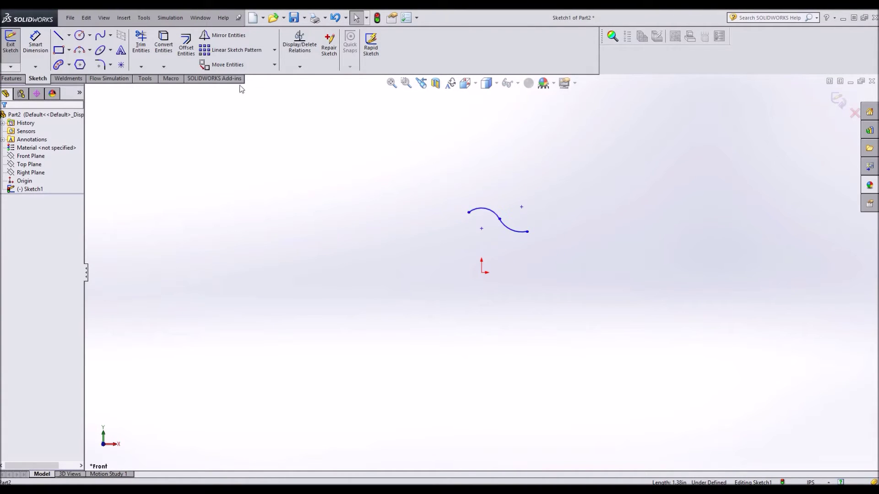
# Create a circular sketch pattern of both arcs about the origin with 6 equally spaced instances over 360 degrees
pyautogui.click(275, 51)
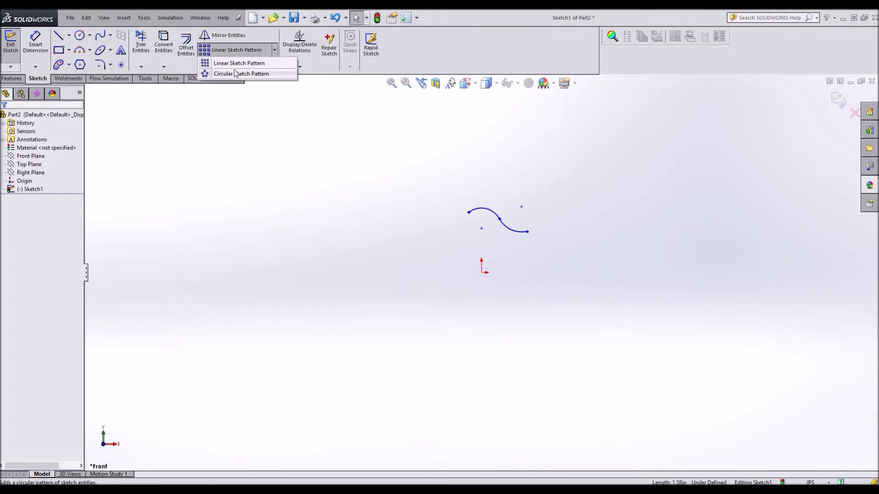
pyautogui.click(235, 73)
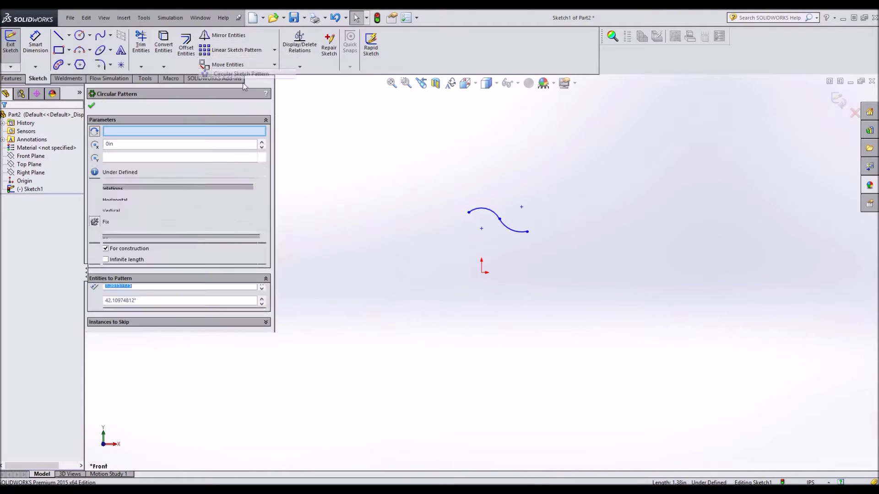
pyautogui.click(485, 214)
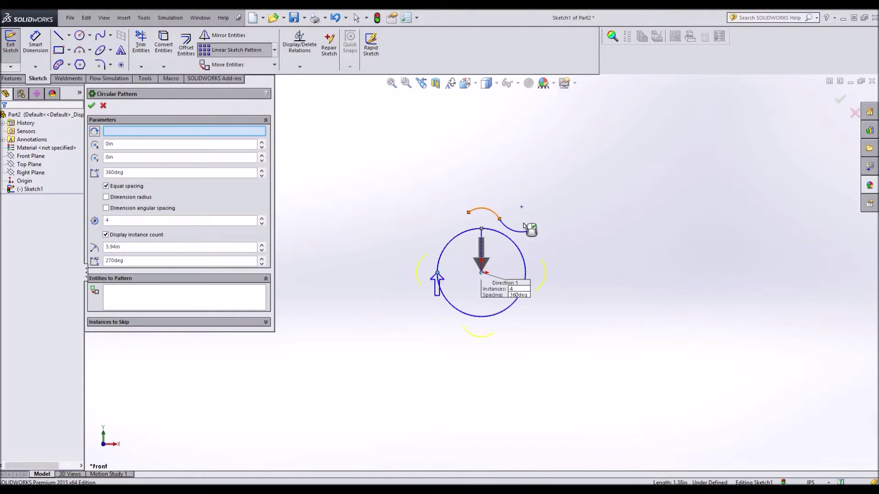
pyautogui.click(261, 218)
pyautogui.click(262, 218)
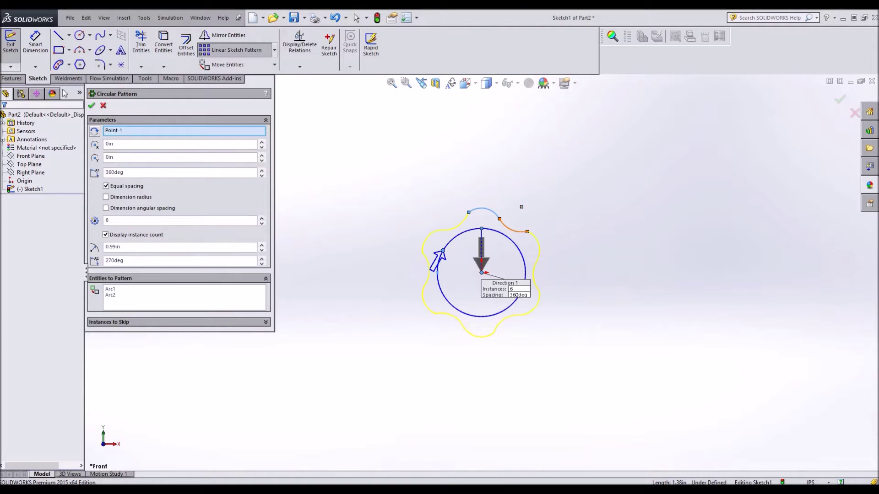
pyautogui.click(92, 106)
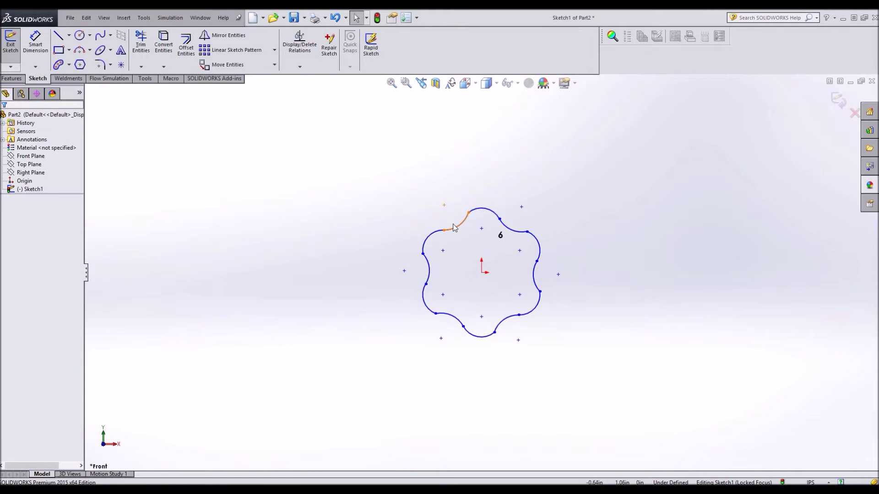
# Add a Tangent relation between the top lobe arc and the patterned valley arc that meets its left end
pyautogui.click(459, 229)
pyautogui.keyDown('ctrl'); pyautogui.click(481, 208); pyautogui.keyUp('ctrl')
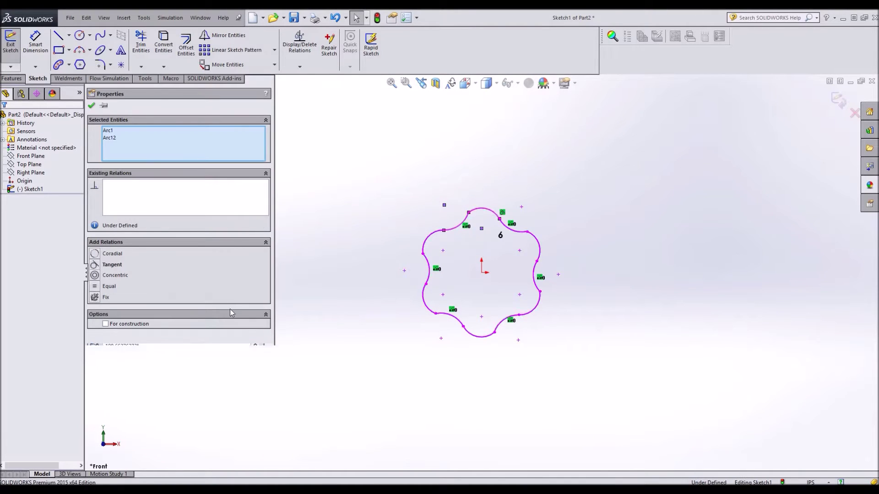
pyautogui.click(98, 266)
pyautogui.click(377, 325)
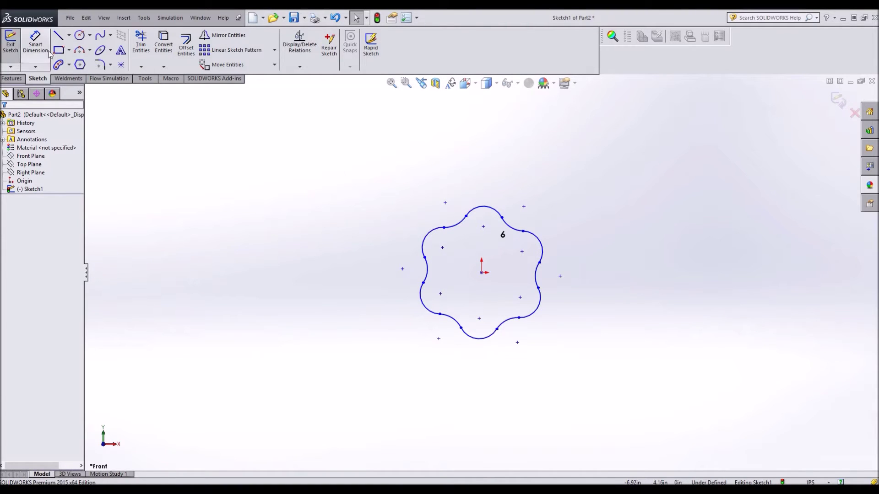
# Draw a centerline from the top lobe arc's midpoint through the origin to the bottom lobe arc's midpoint
pyautogui.click(69, 35)
pyautogui.click(80, 59)
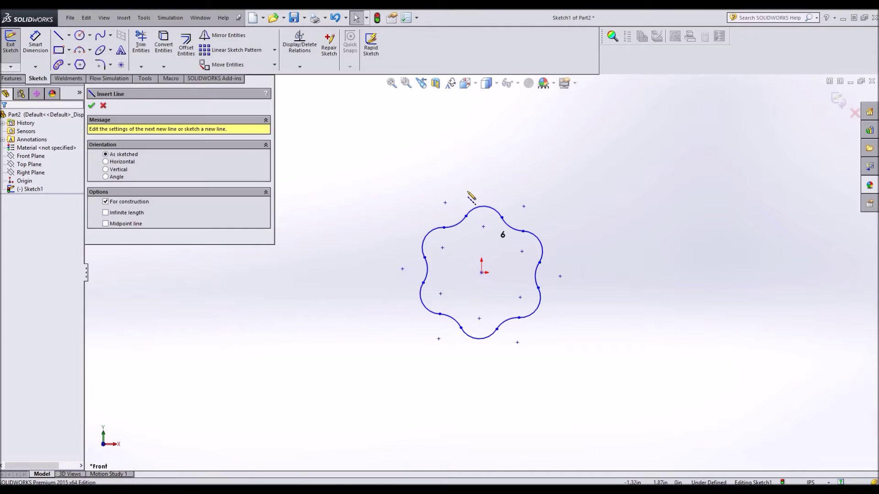
pyautogui.click(484, 207)
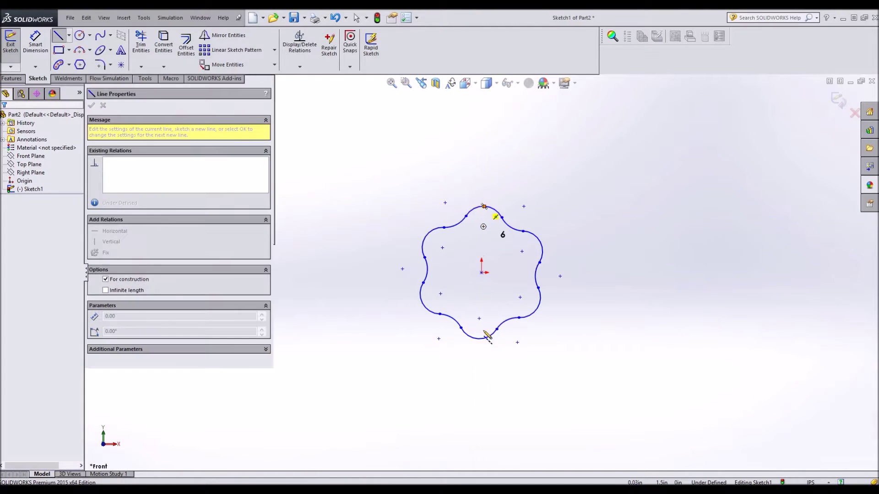
pyautogui.click(478, 339)
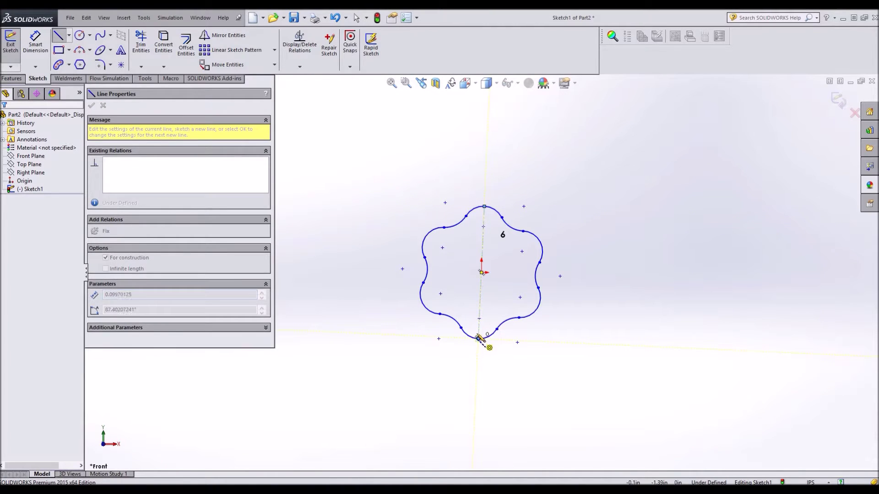
pyautogui.press('Escape')
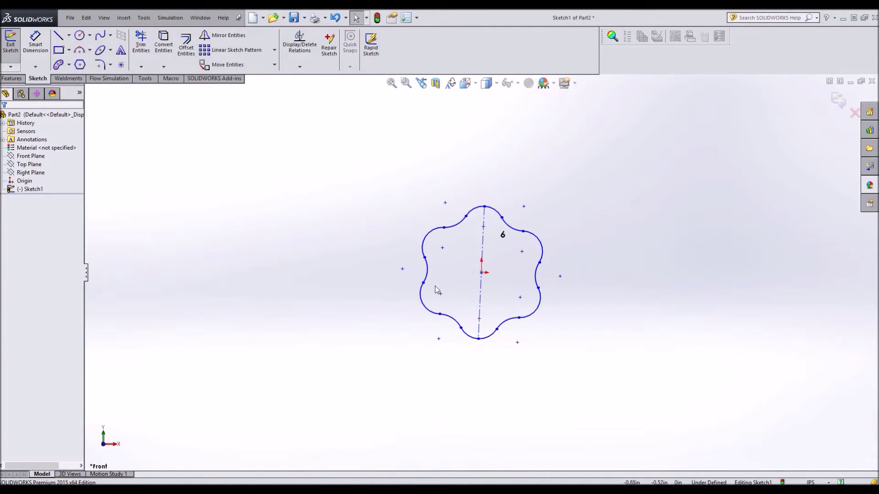
# Make the centerline vertical and delete the conflicting relation beside the bottom lobe's arc center
pyautogui.click(483, 244)
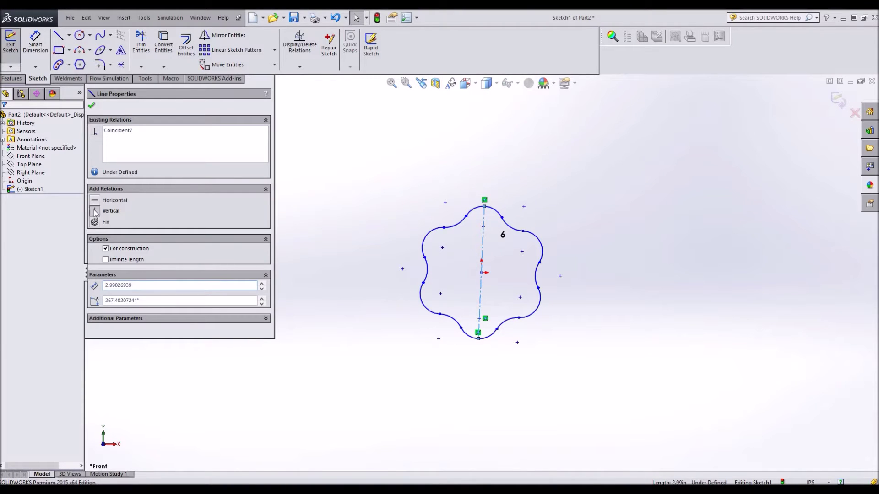
pyautogui.click(95, 211)
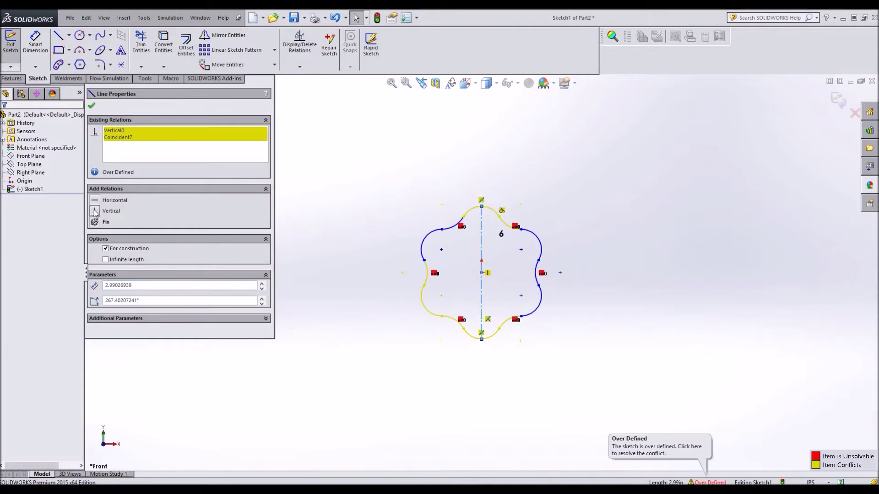
pyautogui.click(488, 320)
pyautogui.press('Delete')
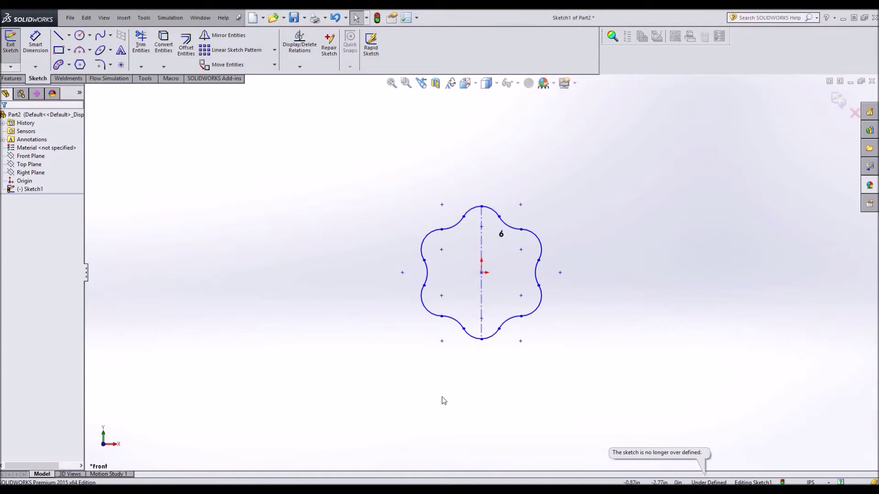
# Dimension the vertical centerline's length and set it to 3 in
pyautogui.click(35, 44)
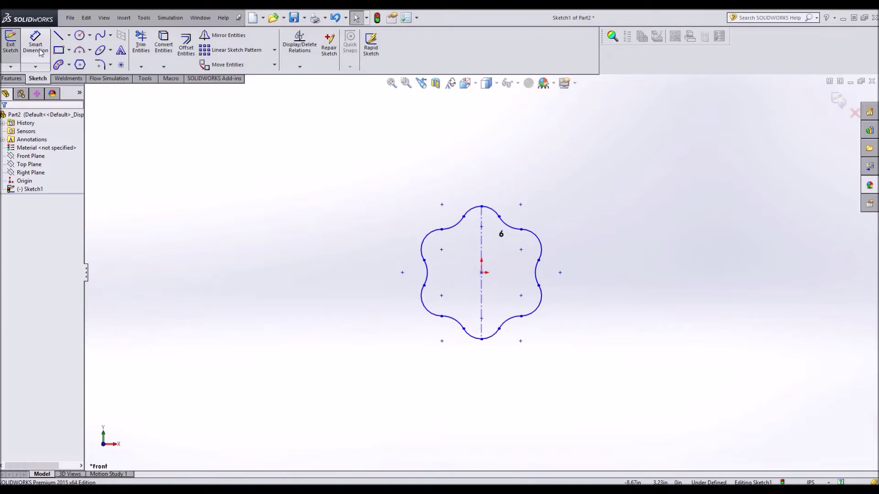
pyautogui.click(481, 255)
pyautogui.click(350, 274)
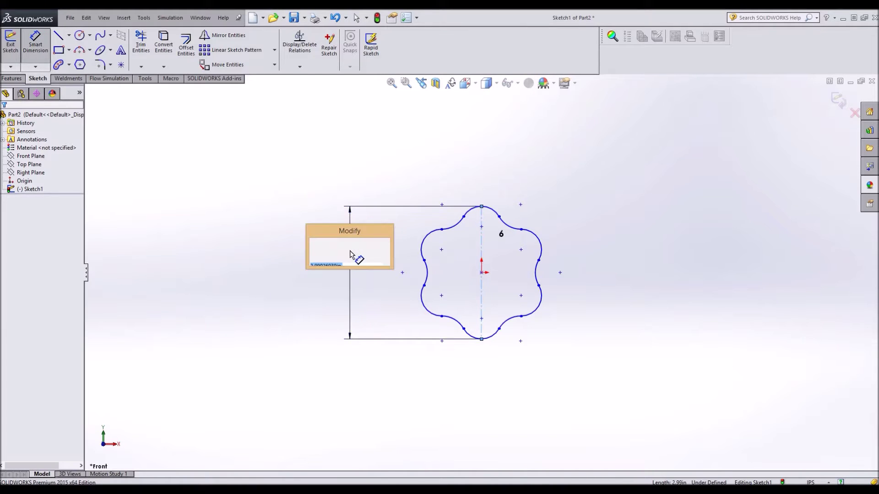
pyautogui.write('3')
pyautogui.press('Return')
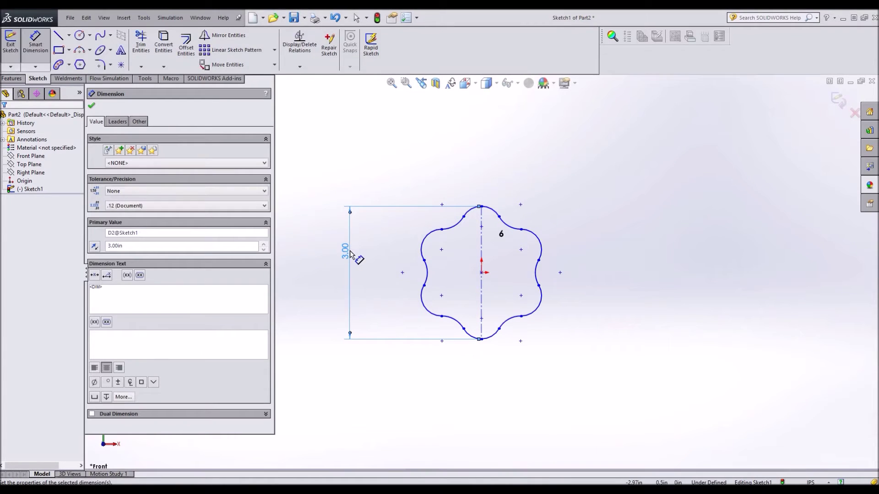
pyautogui.press('Escape')
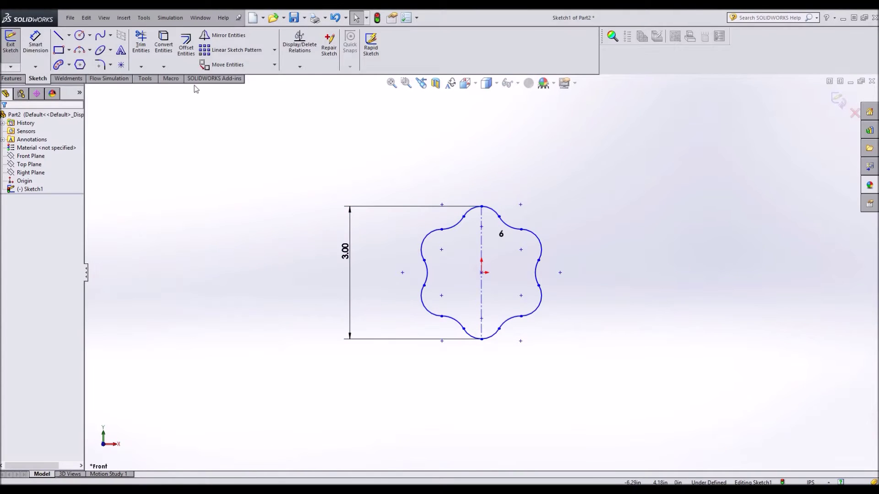
# Draw a second centerline from the origin to the valley arc at the upper right, at 60 degrees
pyautogui.click(69, 35)
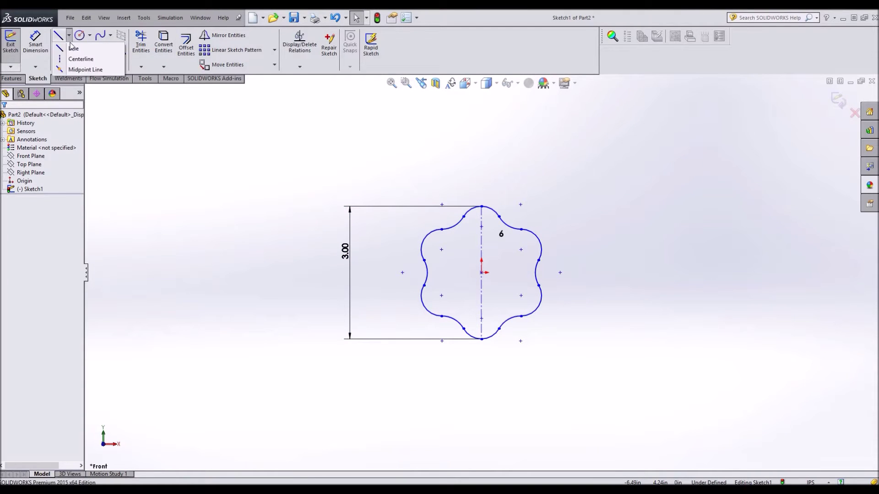
pyautogui.click(78, 60)
pyautogui.click(482, 273)
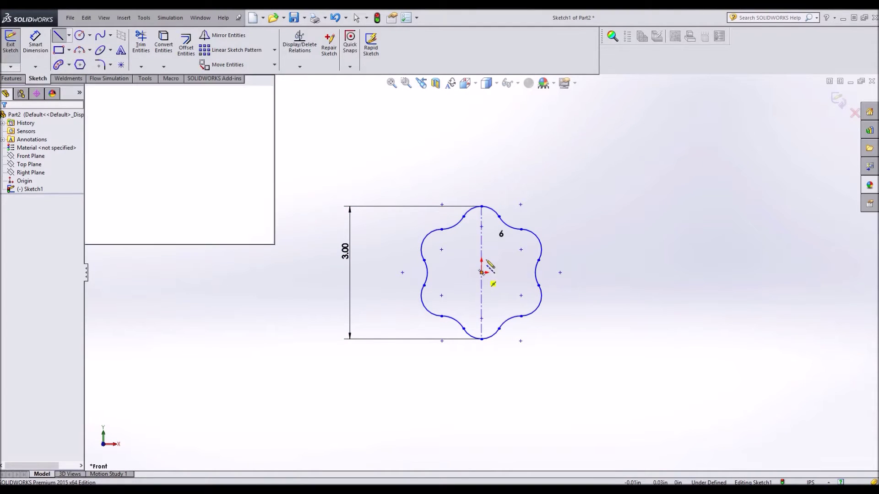
pyautogui.click(508, 226)
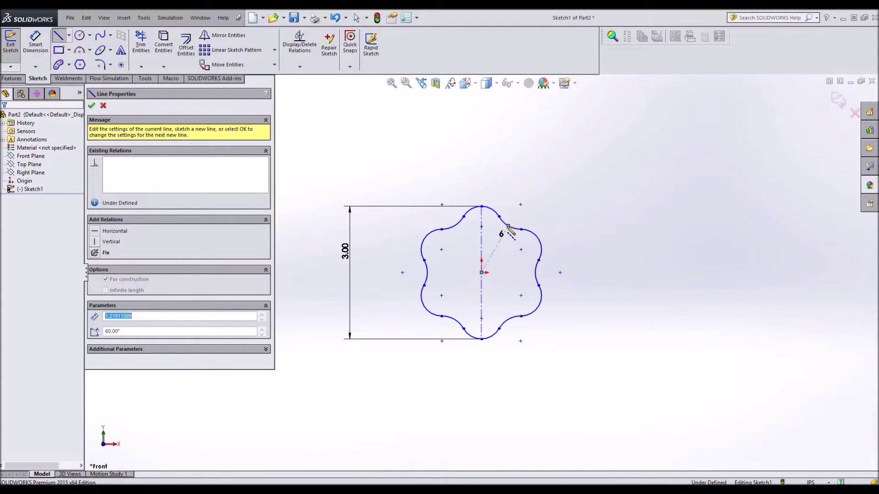
pyautogui.press('Escape')
# Dimension the angled centerline's length and set it to 1.25 in
pyautogui.click(44, 59)
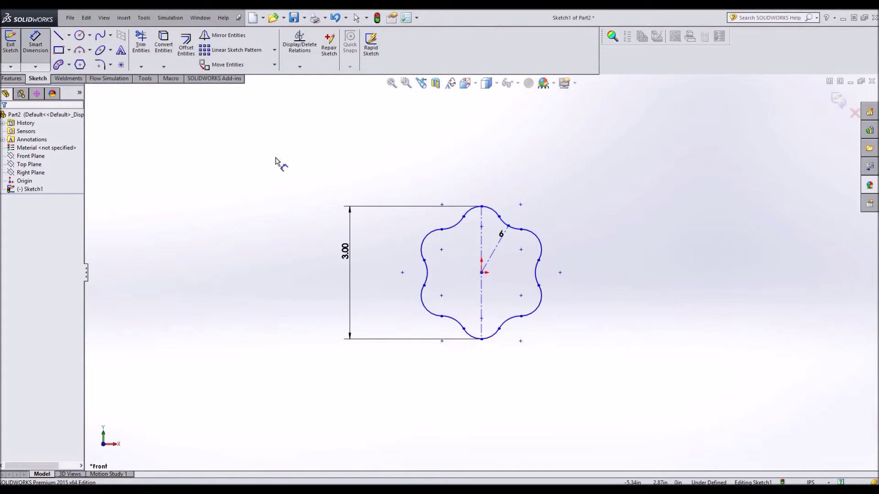
pyautogui.click(495, 250)
pyautogui.click(505, 255)
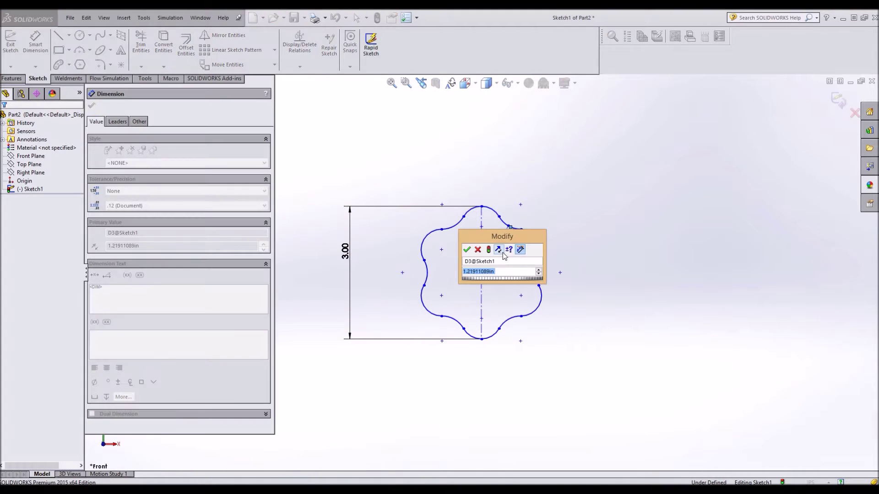
pyautogui.write('1.25')
pyautogui.press('Return')
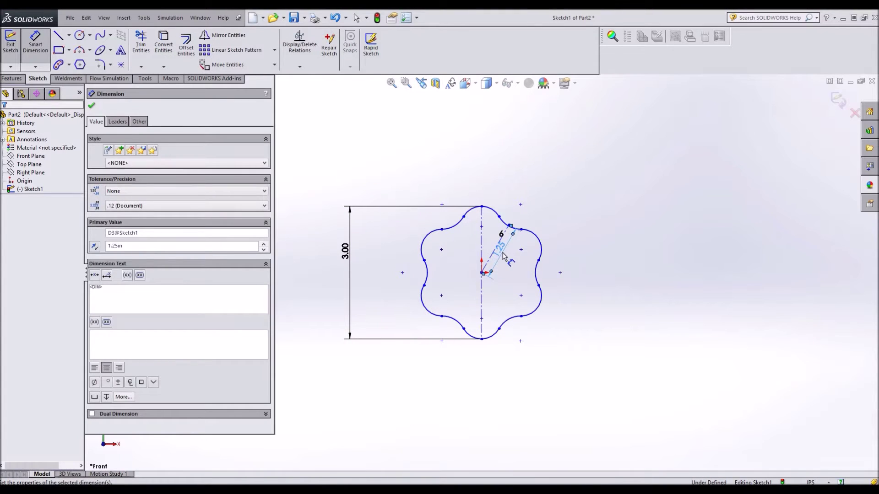
pyautogui.press('Escape')
# Add a Coincident relation between the angled centerline's outer endpoint and the valley arc's midpoint
pyautogui.scroll(-5, 502, 247)
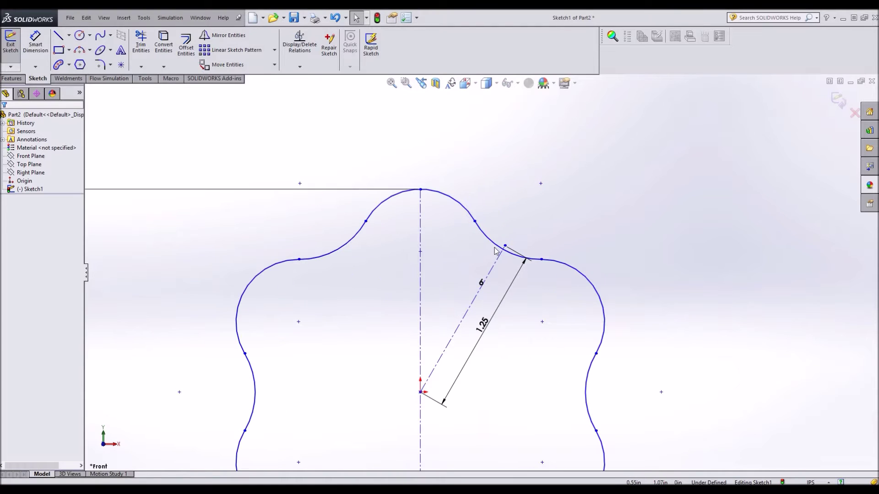
pyautogui.rightClick(497, 242)
pyautogui.press('Escape')
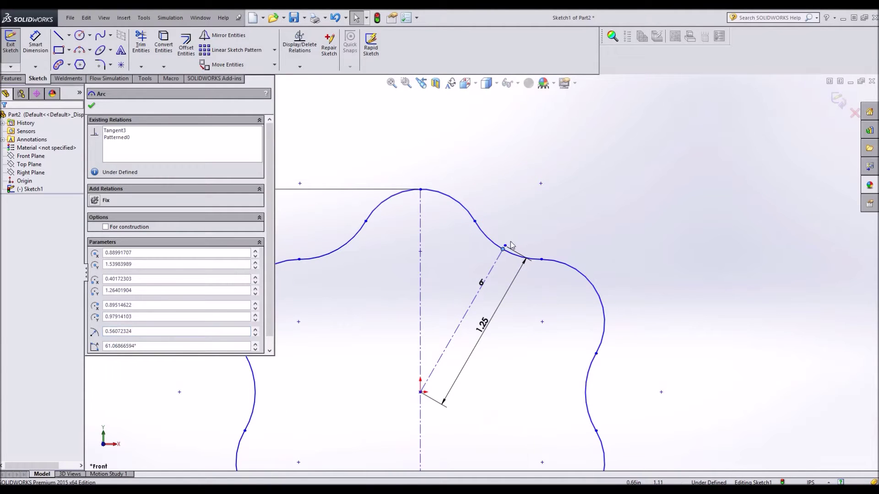
pyautogui.click(505, 247)
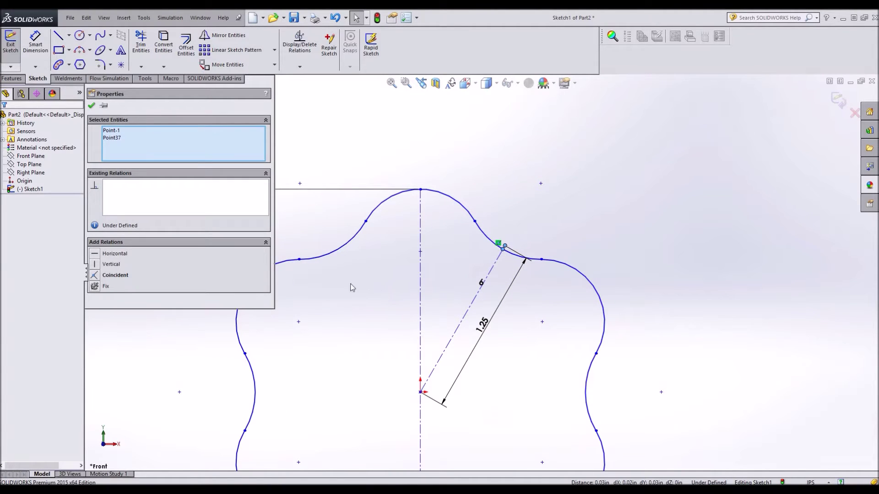
pyautogui.click(102, 279)
pyautogui.scroll(4, 445, 289)
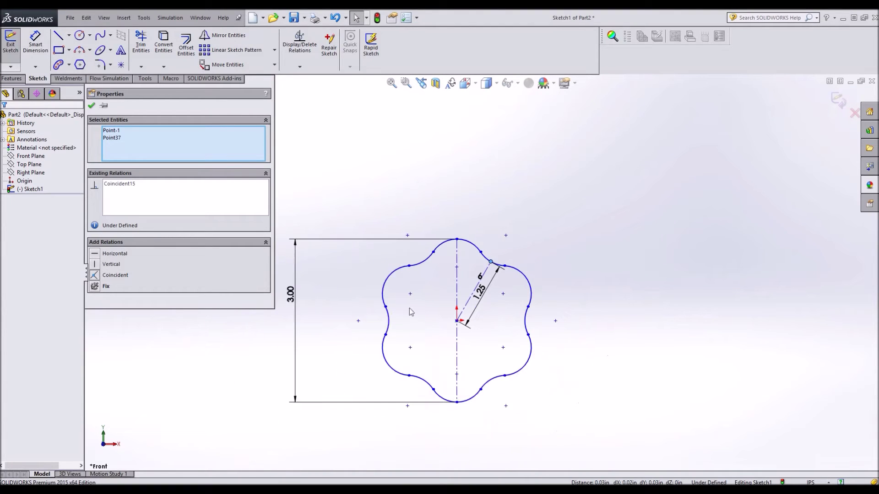
pyautogui.click(92, 105)
# Dimension the top lobe arc's radius and set it to 0.5 in
pyautogui.click(35, 42)
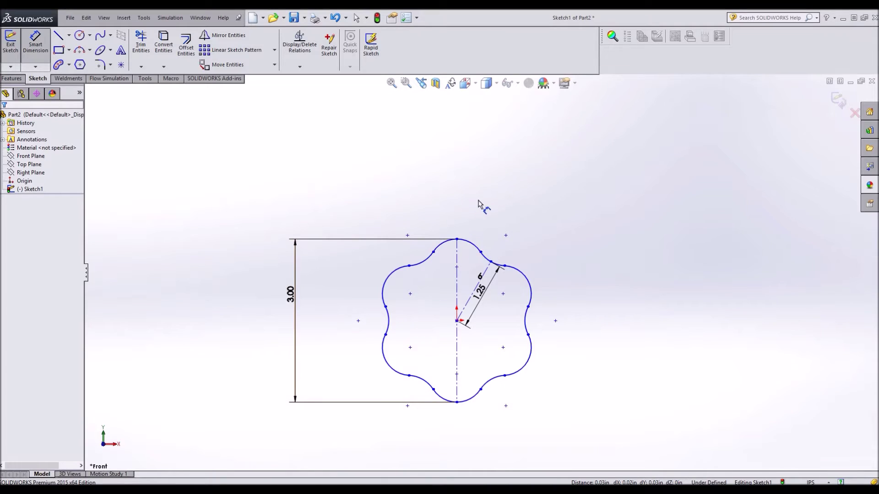
pyautogui.click(467, 245)
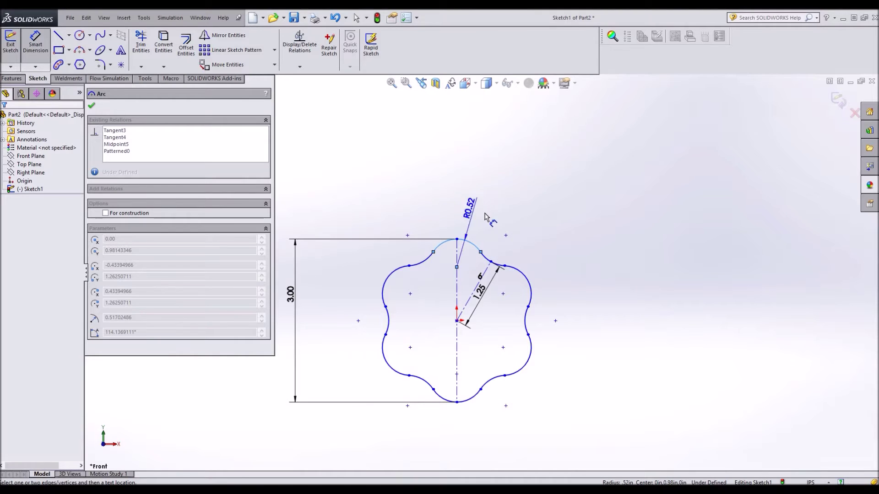
pyautogui.click(484, 213)
pyautogui.write('.5')
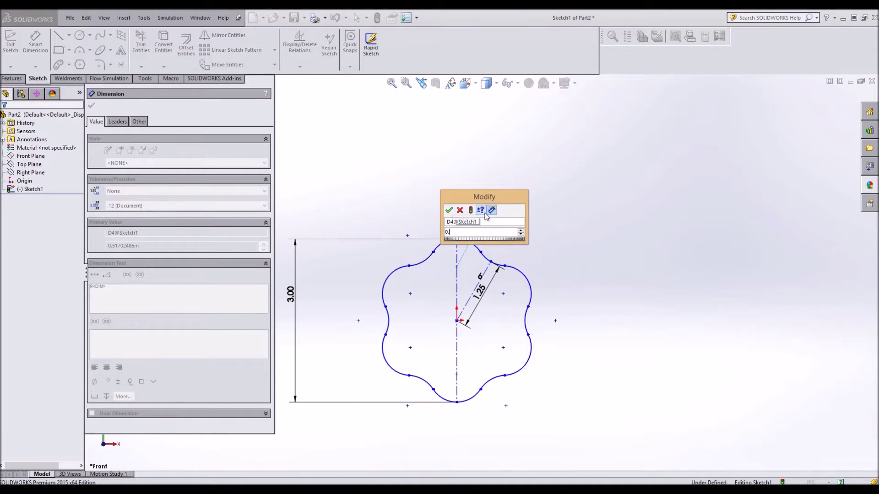
pyautogui.press('Return')
pyautogui.press('Escape')
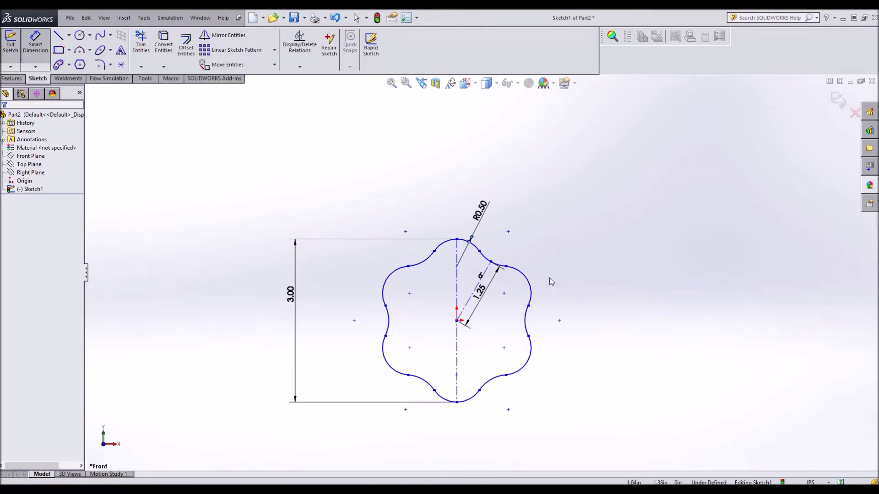
# Add a Coincident relation between the vertical centerline's midpoint and the origin
pyautogui.moveTo(505, 268); pyautogui.dragTo(530, 264)
pyautogui.click(609, 314)
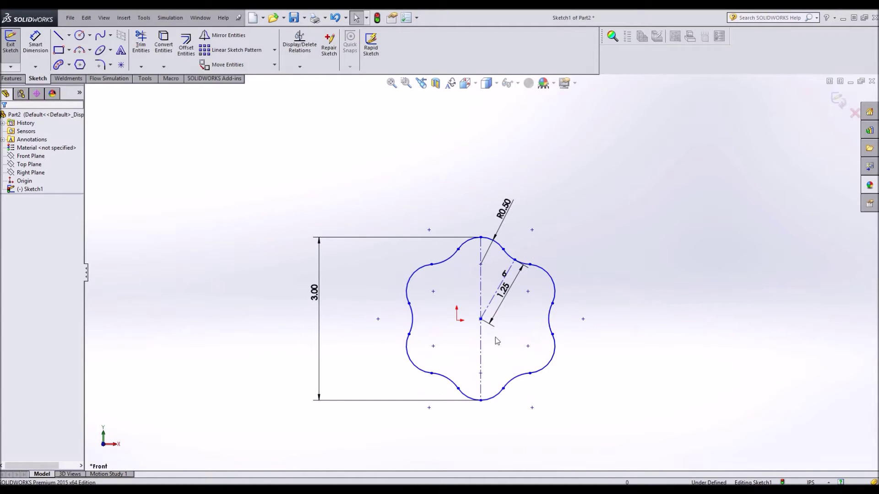
pyautogui.click(481, 316)
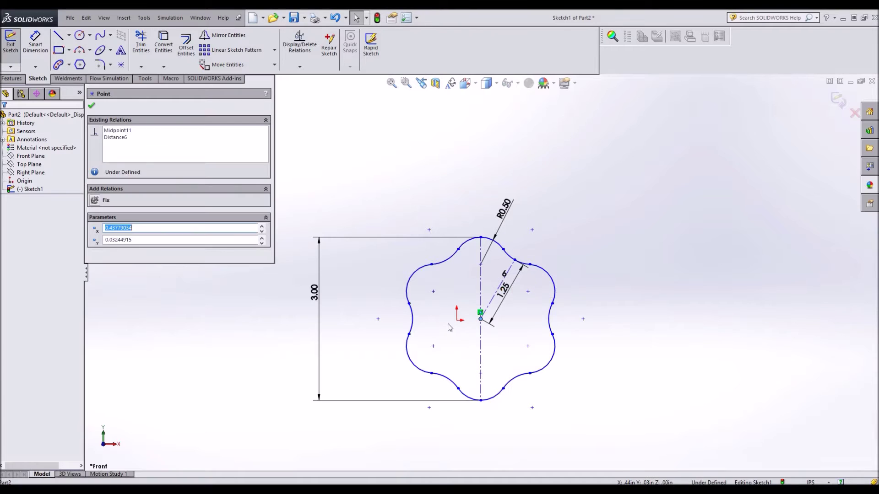
pyautogui.keyDown('ctrl'); pyautogui.click(457, 320); pyautogui.keyUp('ctrl')
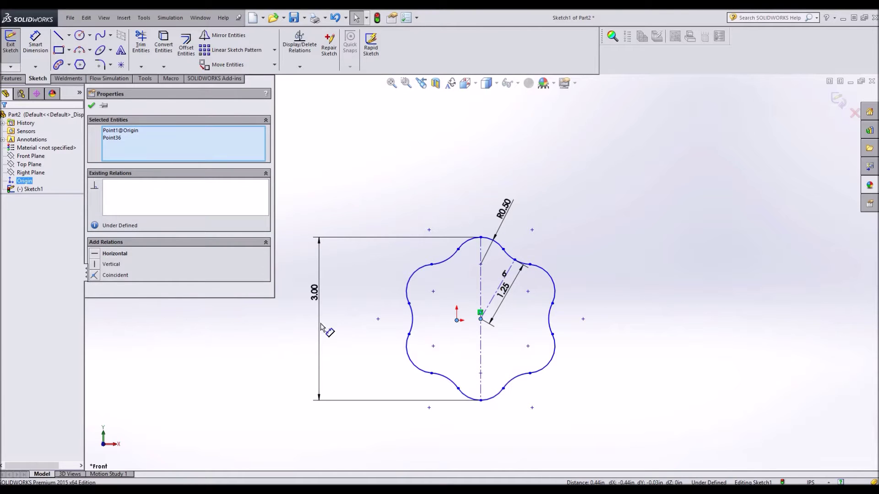
pyautogui.click(95, 275)
pyautogui.click(389, 233)
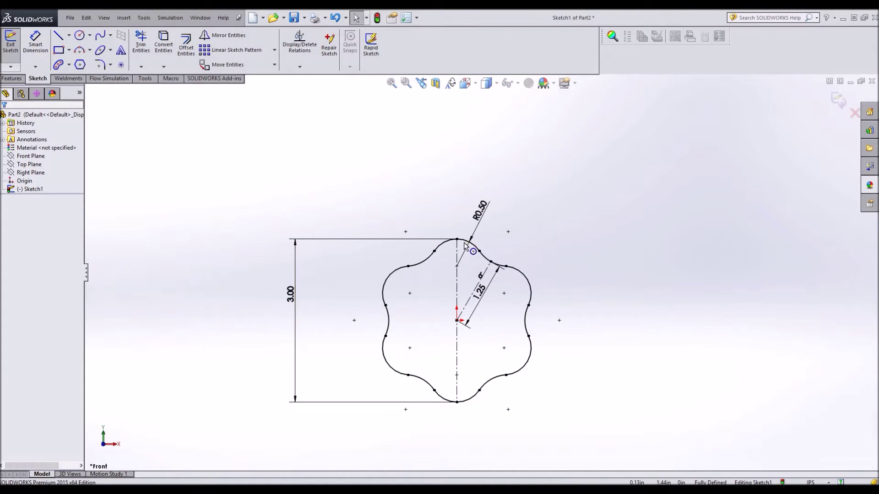
# Draw a circle centered on the origin inside the lobe profile, with a radius of about 0.9 in
pyautogui.click(90, 35)
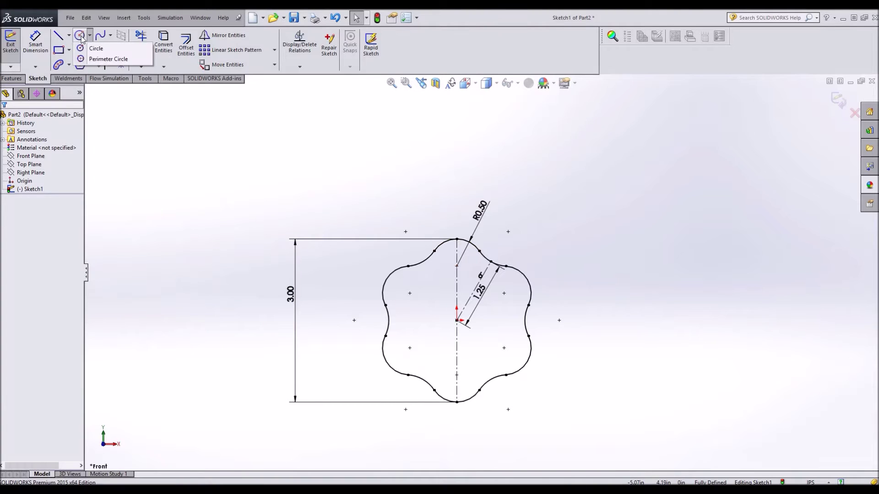
pyautogui.click(98, 47)
pyautogui.click(456, 321)
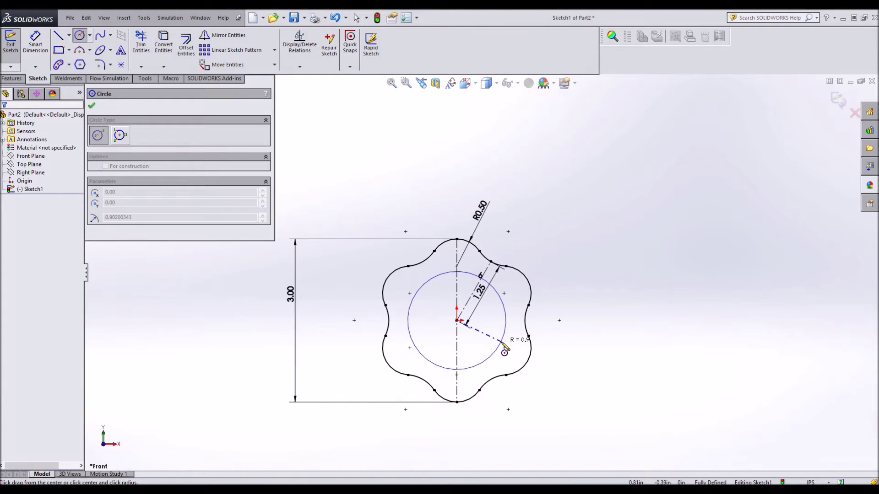
pyautogui.click(457, 369)
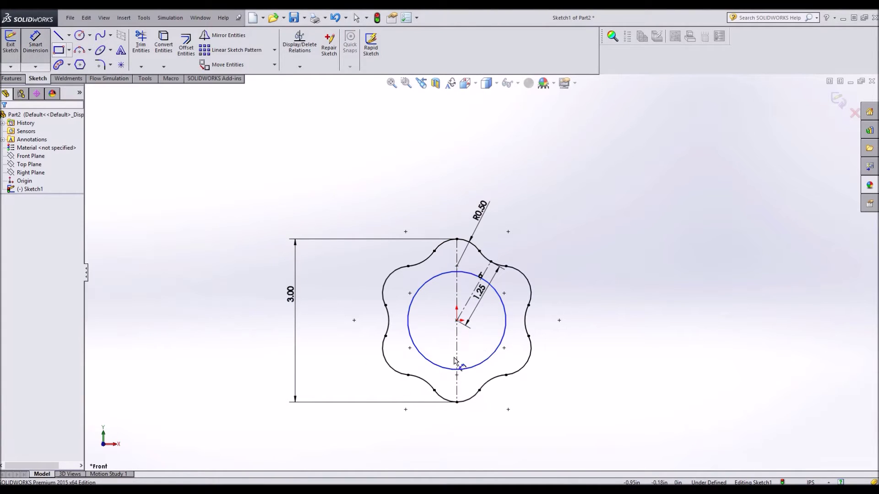
# Dimension the central circle's diameter and set it to 1 in
pyautogui.click(494, 354)
pyautogui.click(601, 340)
pyautogui.write('1.80400685in')
pyautogui.press('Return')
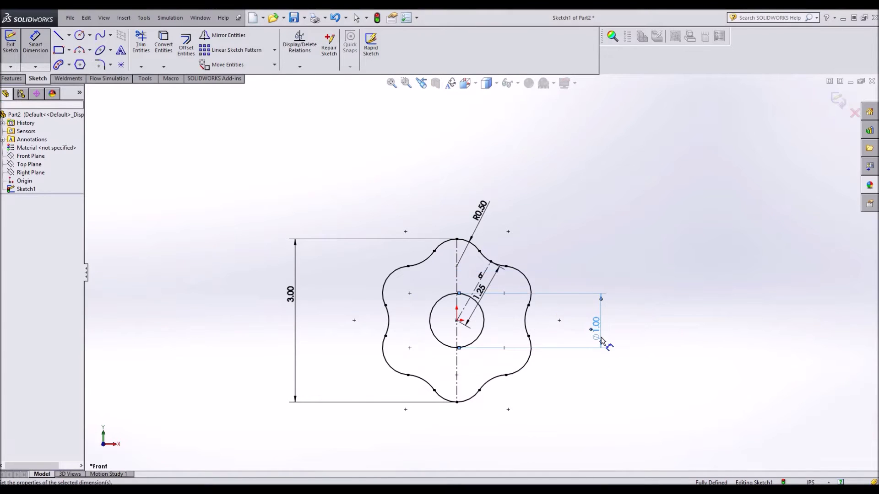
pyautogui.click(277, 100)
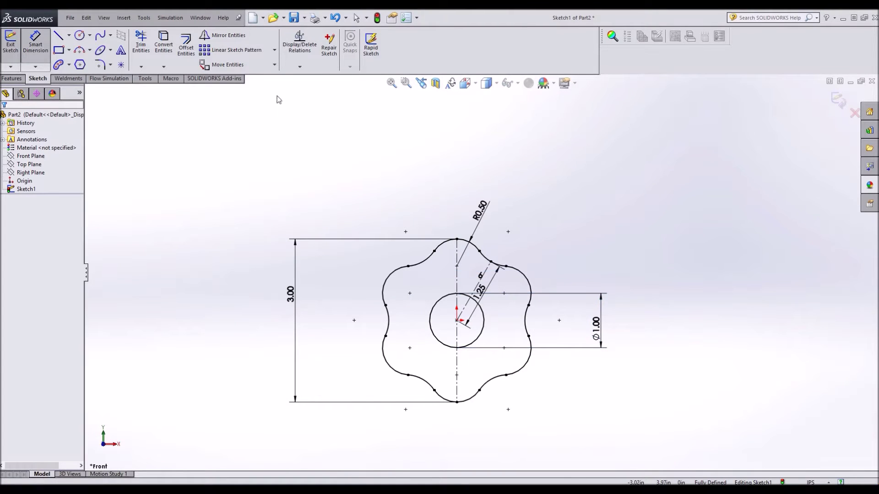
# Extrude the star profile 0.5 in with a Blind end condition and save the part as Inner Star
pyautogui.click(11, 78)
pyautogui.click(15, 45)
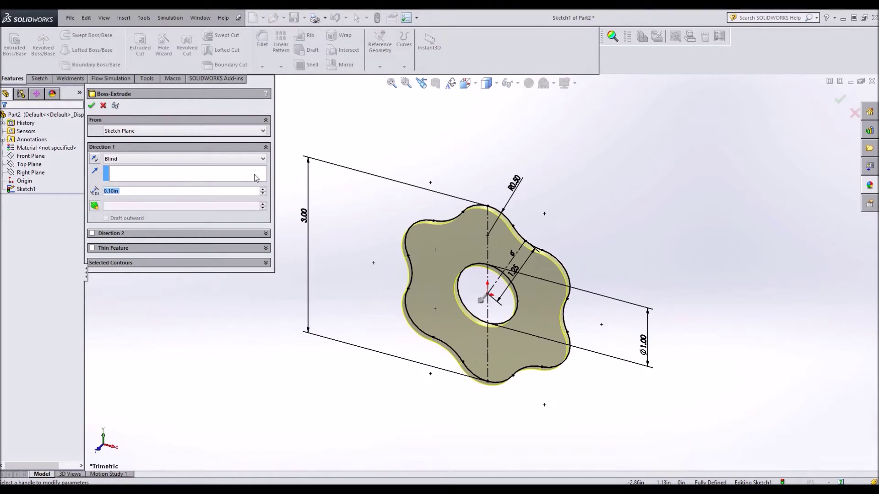
pyautogui.write('0.5')
pyautogui.press('Return')
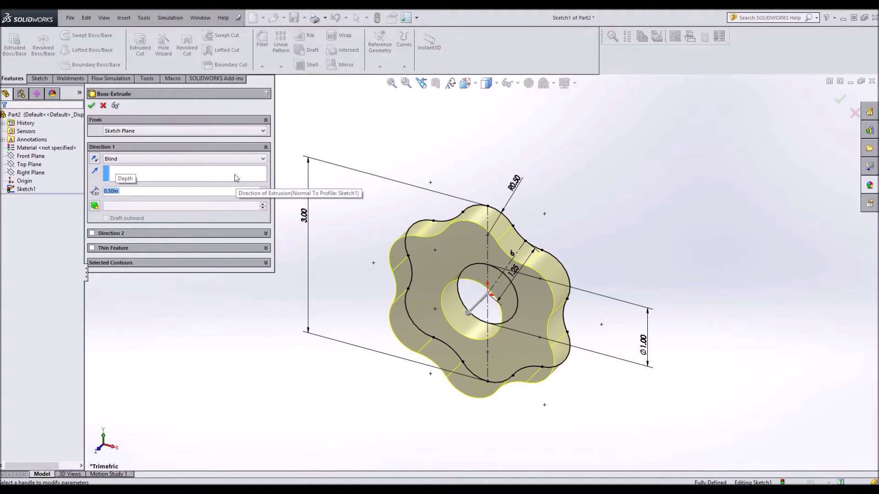
pyautogui.click(91, 107)
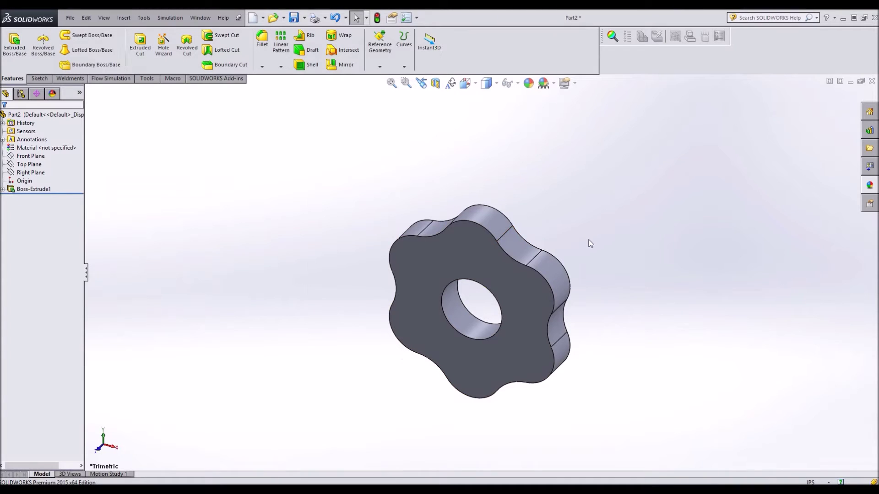
pyautogui.click(304, 17)
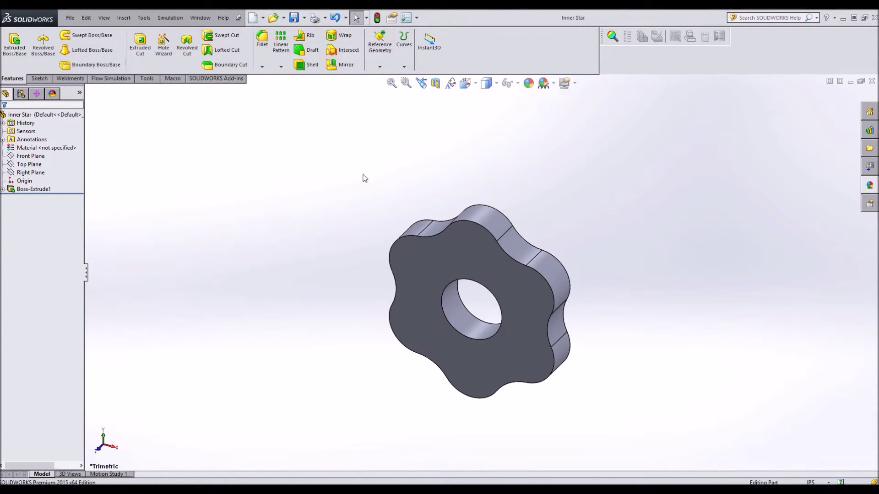
# Create a new part, checking how the inner star turns in the Oil Pump assembly
pyautogui.click(262, 17)
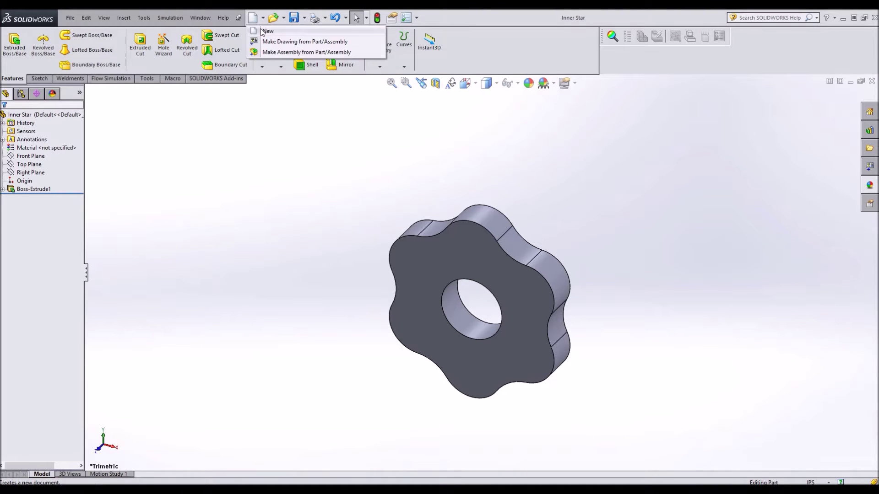
pyautogui.click(343, 184)
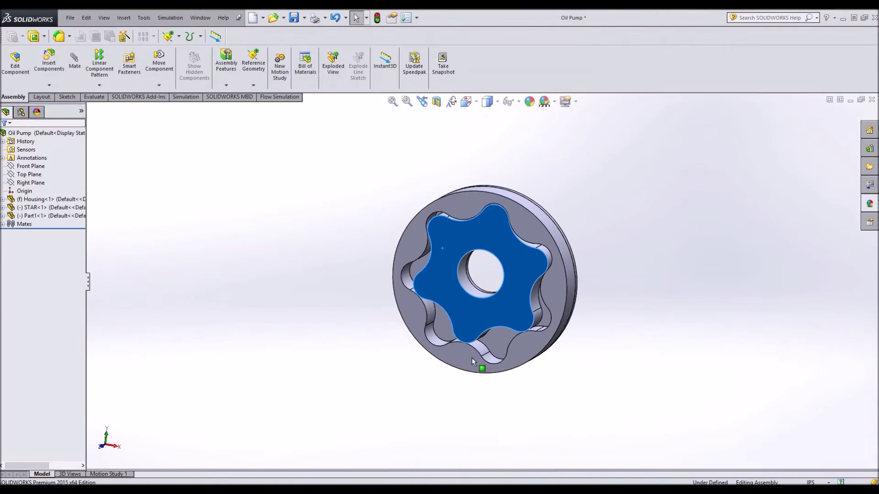
pyautogui.moveTo(544, 301); pyautogui.dragTo(438, 205)
pyautogui.press('Escape')
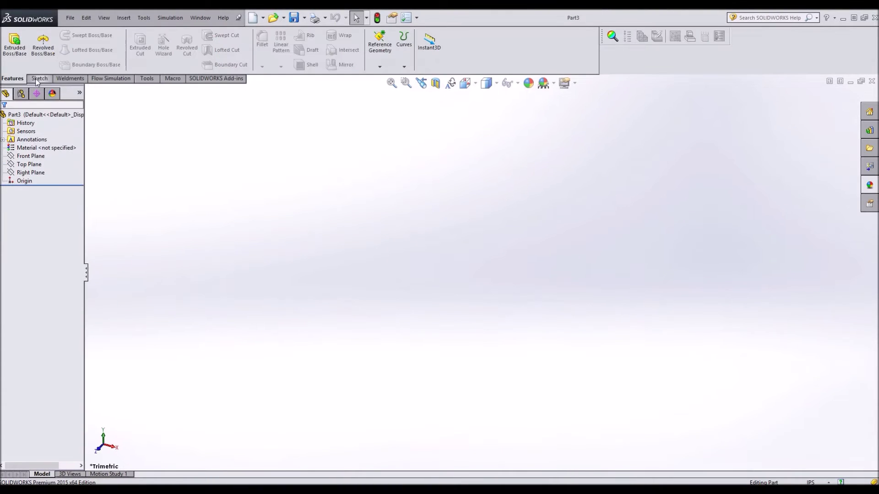
# Start a sketch on the Front Plane and draw a three-point arc bulging upward above the origin, about 1.03 in radius
pyautogui.click(39, 79)
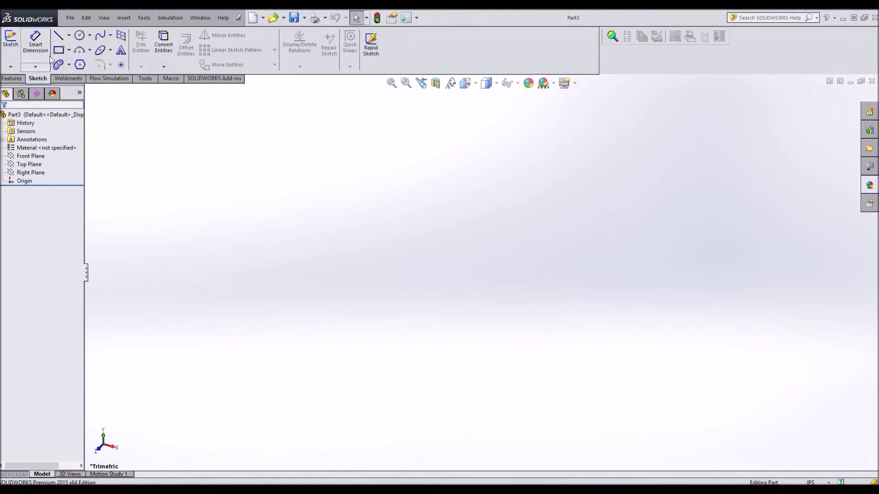
pyautogui.click(79, 54)
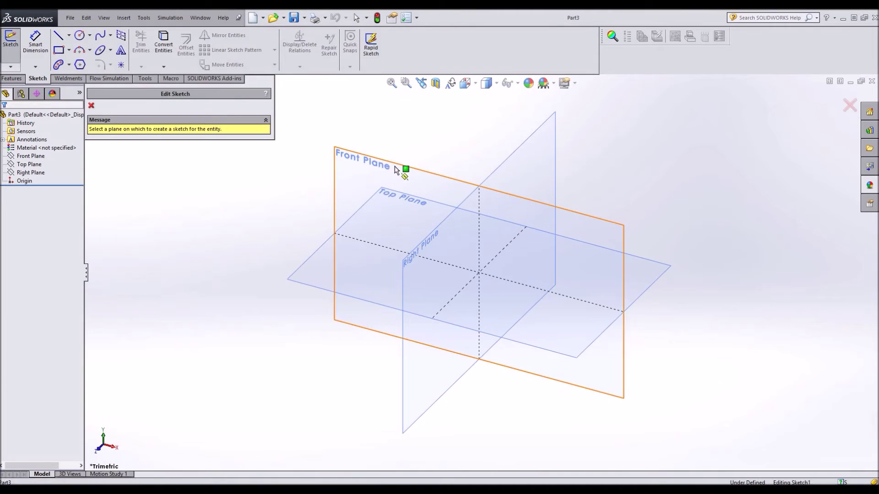
pyautogui.click(397, 122)
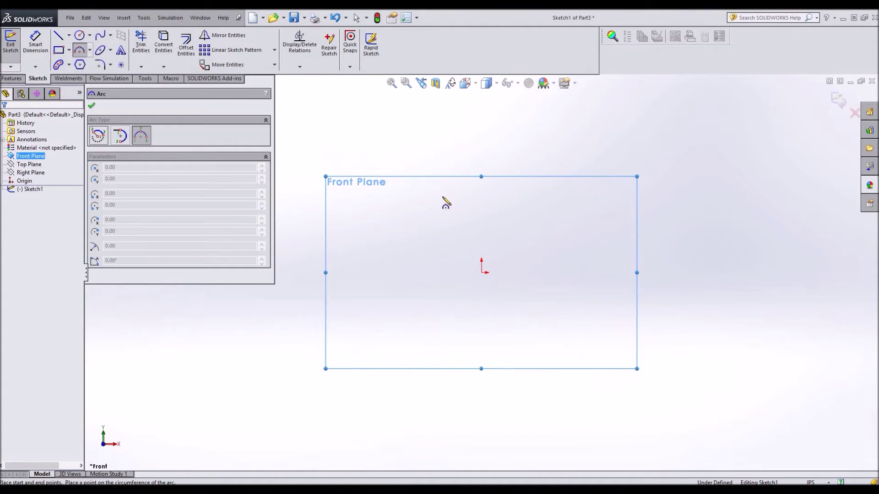
pyautogui.click(456, 209)
pyautogui.click(521, 214)
pyautogui.click(487, 198)
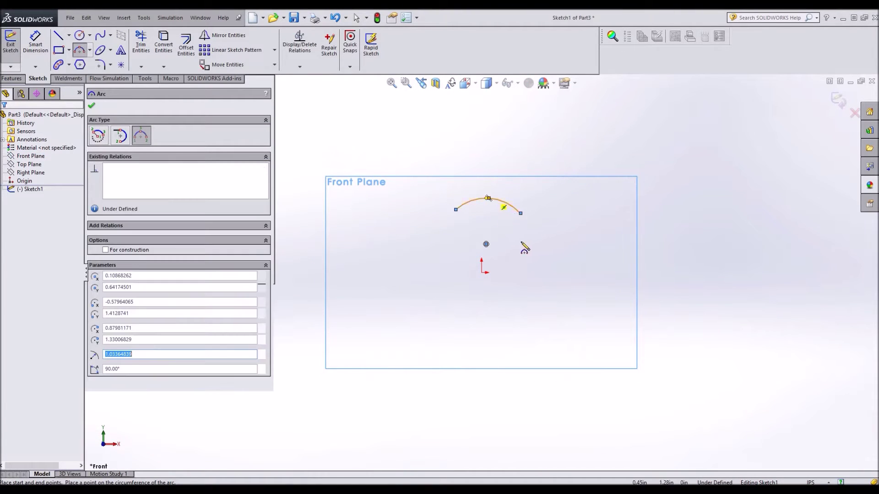
# Draw a second three-point arc to the lower right of the first, bulging downward, with a radius of about 0.54 in
pyautogui.click(532, 238)
pyautogui.click(562, 270)
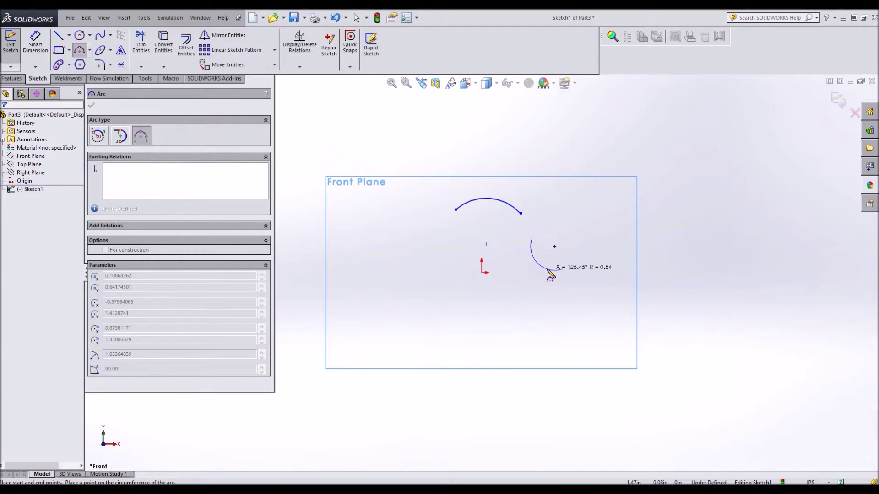
pyautogui.click(549, 270)
pyautogui.press('Escape')
# Merge the facing endpoints of the two arcs and make the arcs tangent to each other
pyautogui.click(521, 214)
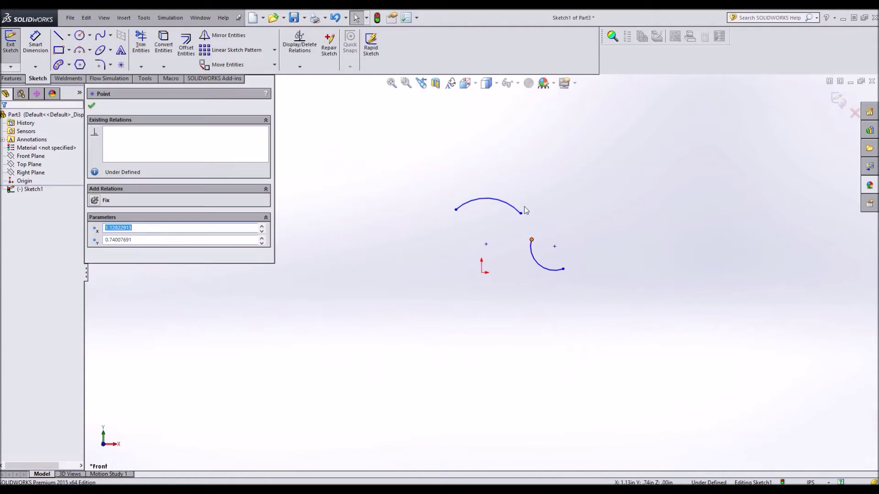
pyautogui.keyDown('ctrl'); pyautogui.click(531, 240); pyautogui.keyUp('ctrl')
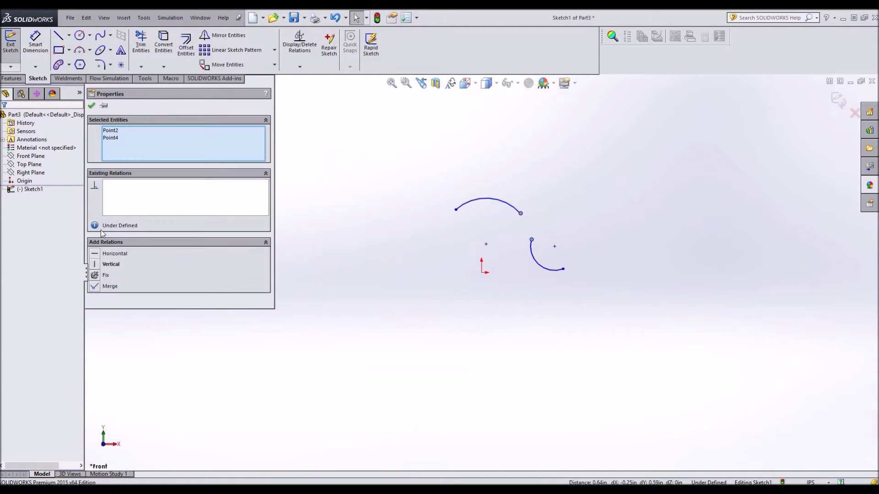
pyautogui.click(133, 286)
pyautogui.click(512, 209)
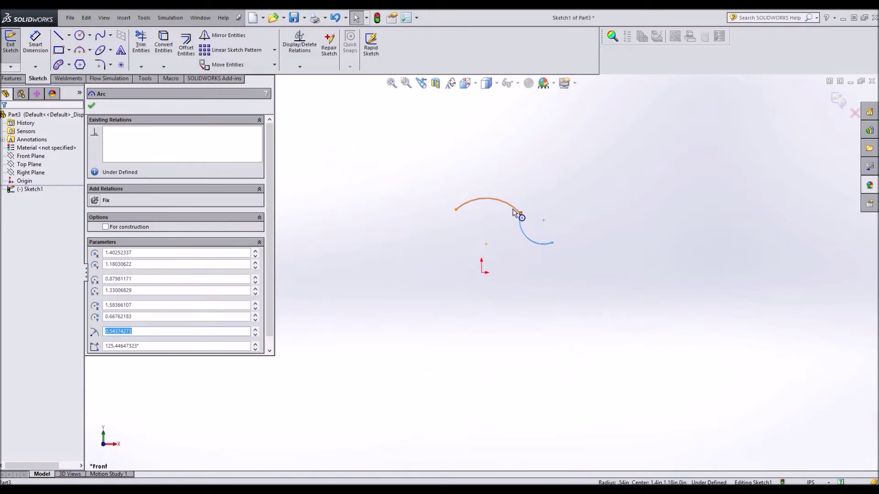
pyautogui.keyDown('ctrl'); pyautogui.click(520, 224); pyautogui.keyUp('ctrl')
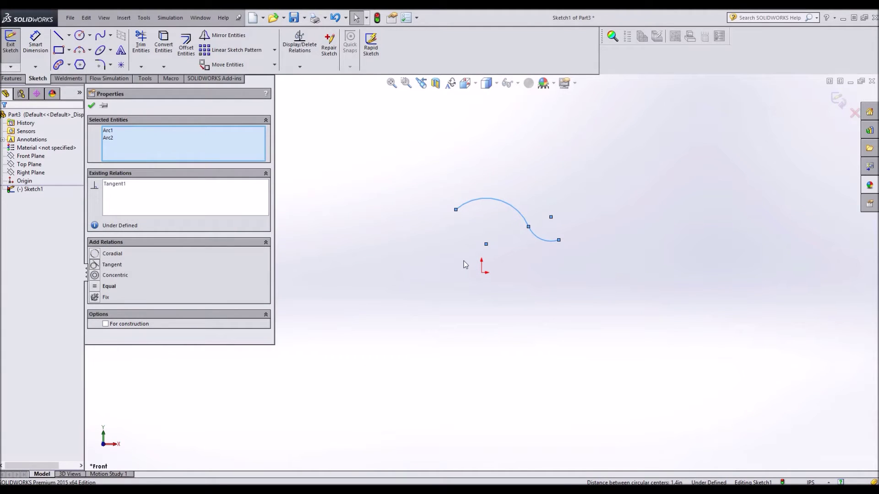
pyautogui.click(466, 246)
# Draw centerlines from the origin to the two outer ends of the joined arcs, and pull the lower arc's outer end inward
pyautogui.click(59, 35)
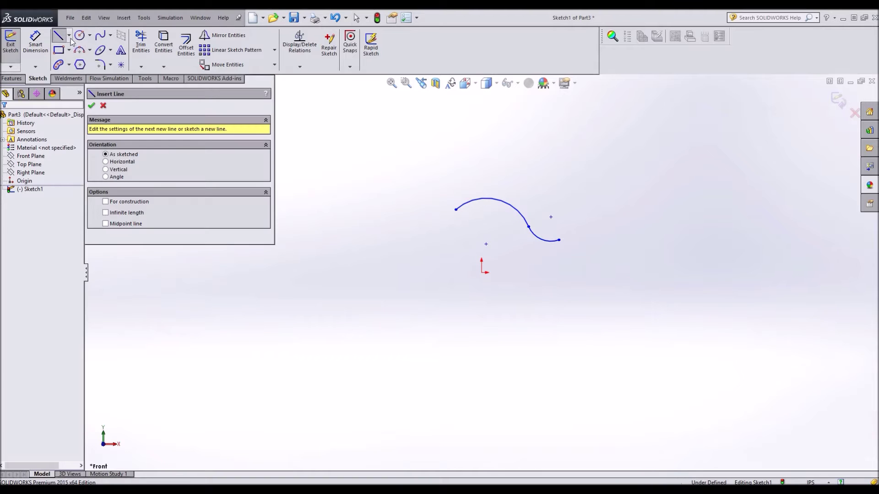
pyautogui.click(69, 35)
pyautogui.click(82, 55)
pyautogui.click(456, 210)
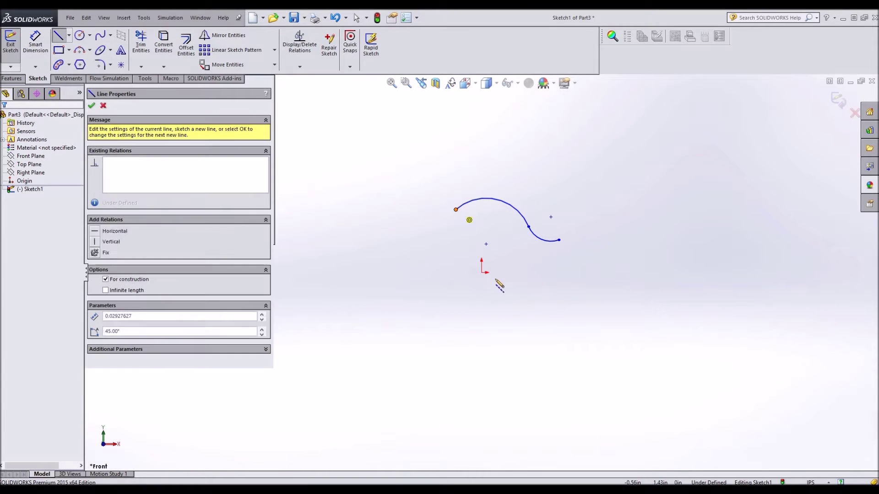
pyautogui.click(482, 272)
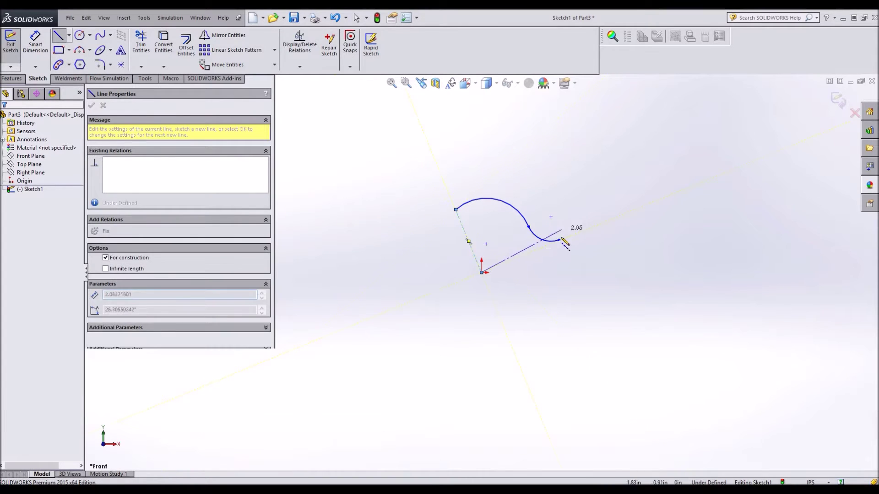
pyautogui.click(558, 240)
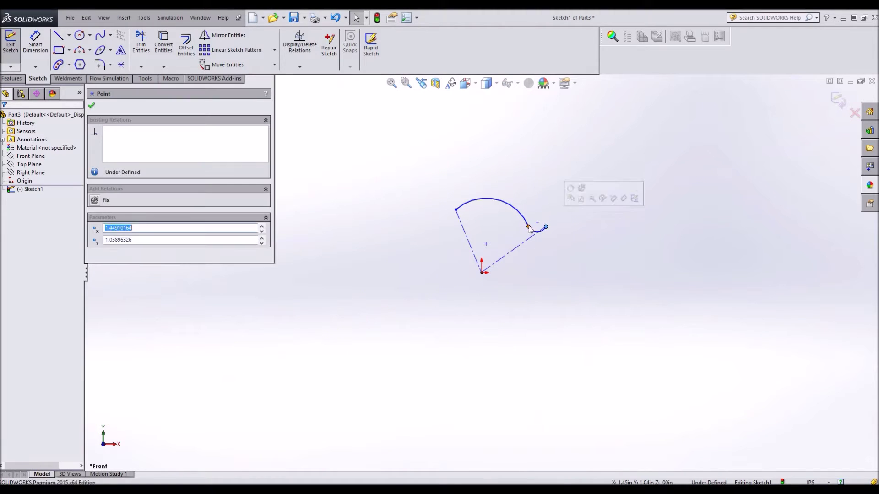
pyautogui.press('Escape')
pyautogui.moveTo(557, 241); pyautogui.dragTo(546, 226)
# Dimension the angle between the two centerlines and set it to 360/7 degrees
pyautogui.press('d')
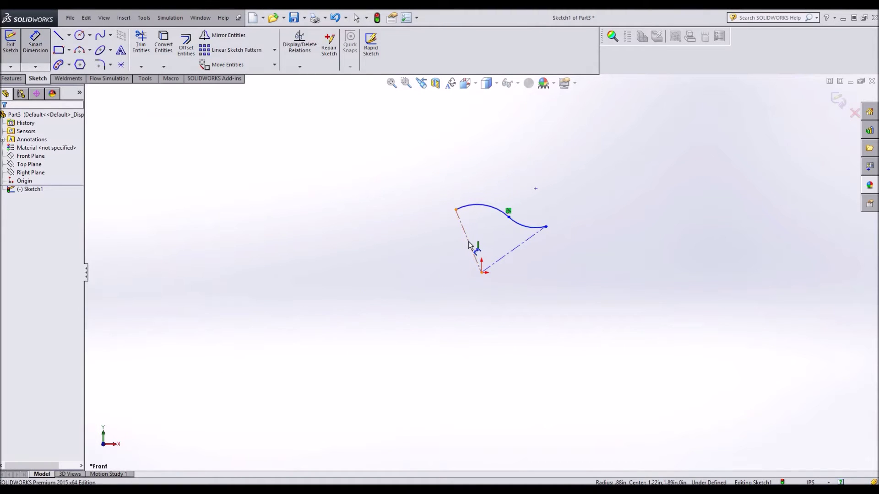
pyautogui.click(469, 245)
pyautogui.click(513, 250)
pyautogui.click(585, 188)
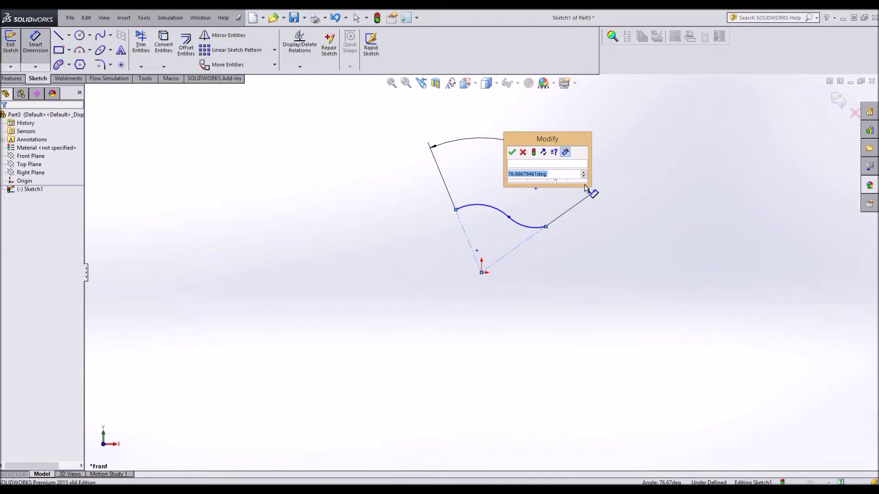
pyautogui.write('360')
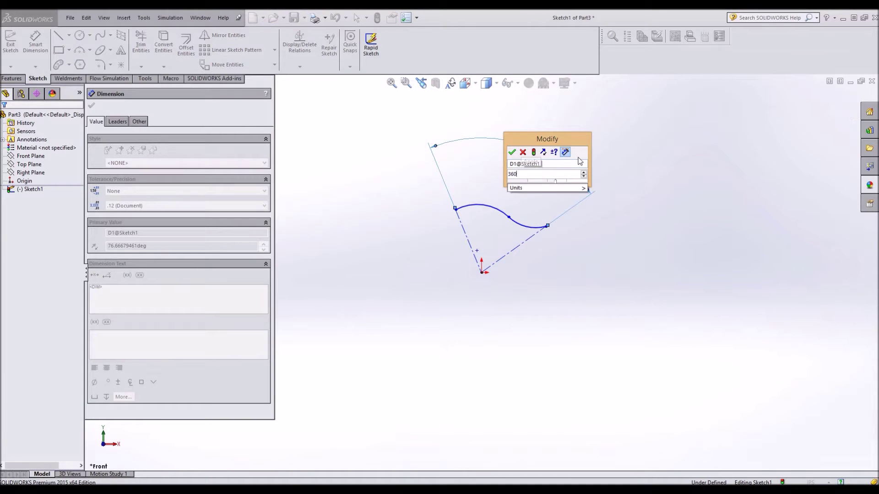
pyautogui.write('/7')
pyautogui.press('Return')
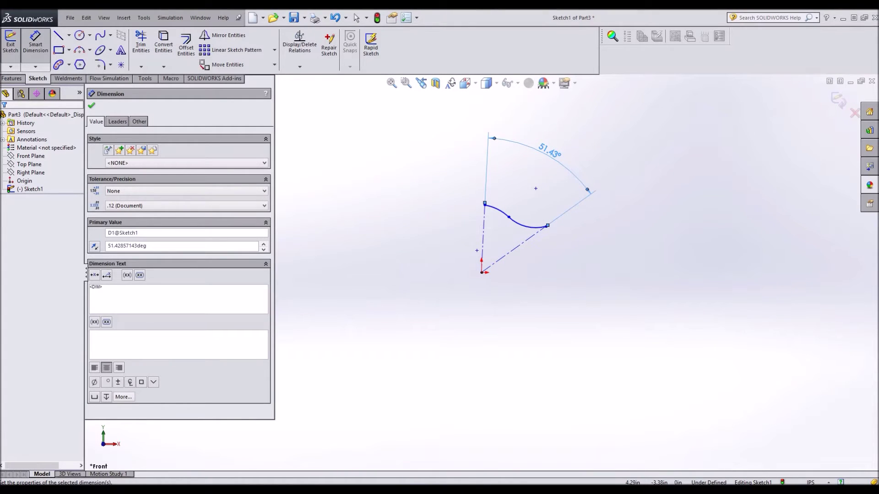
pyautogui.press('Escape')
# Make the upper arc's center point vertical with the origin and pull the arc's outer end up and to the left
pyautogui.click(481, 265)
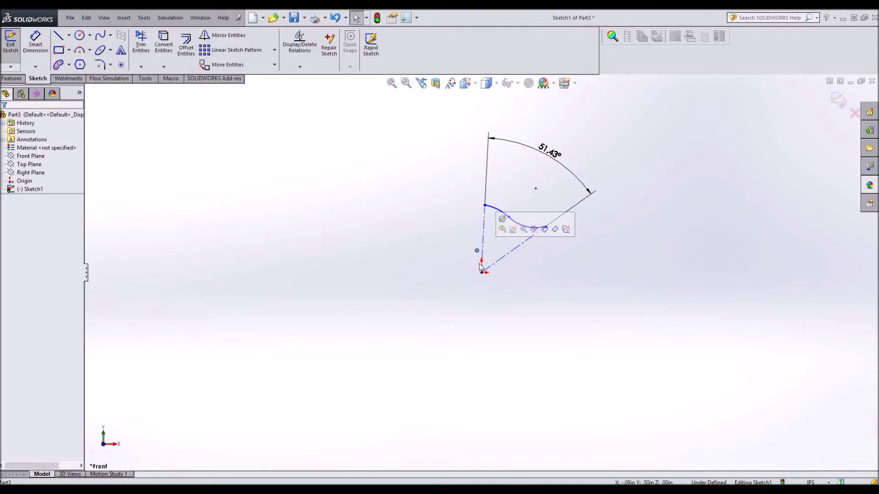
pyautogui.keyDown('ctrl'); pyautogui.click(481, 273); pyautogui.keyUp('ctrl')
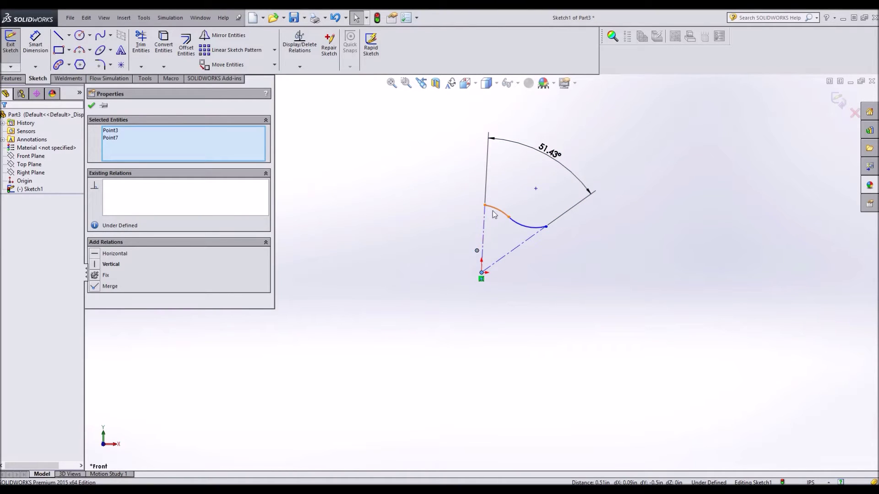
pyautogui.click(107, 264)
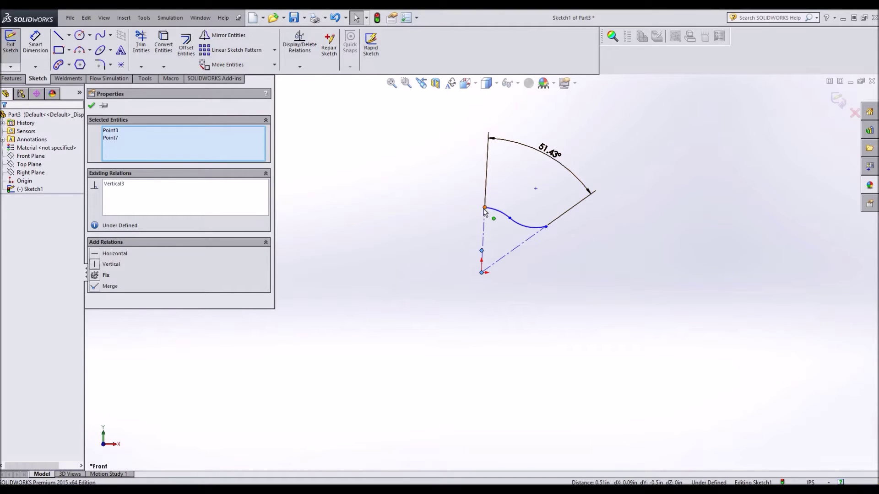
pyautogui.moveTo(484, 207)
pyautogui.mouseDown()
pyautogui.moveTo(448, 204)
pyautogui.moveTo(467, 202)
pyautogui.mouseUp()
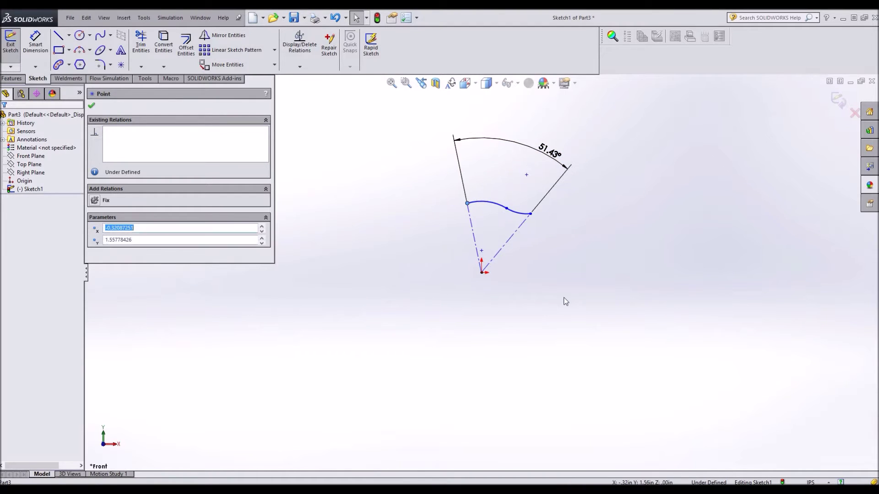
pyautogui.click(566, 278)
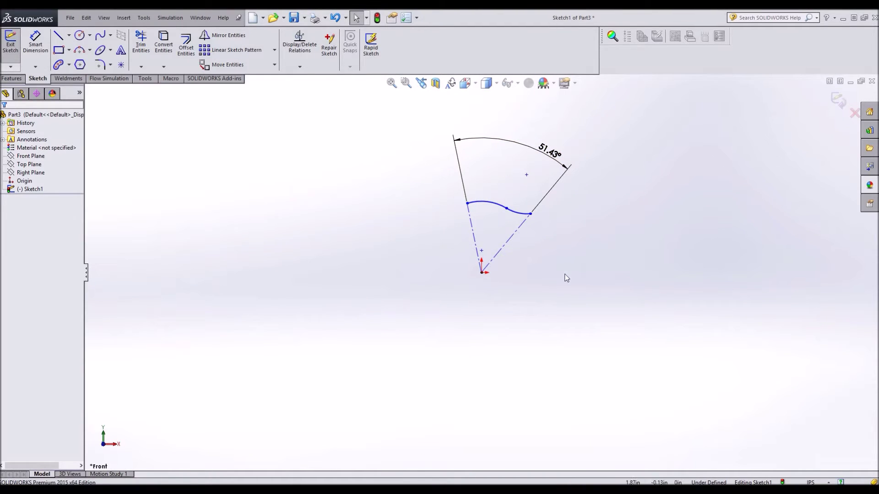
# Make the two centerlines equal in length and pull the arcs' shared point inward to reshape the curve
pyautogui.click(474, 236)
pyautogui.keyDown('ctrl'); pyautogui.click(513, 237); pyautogui.keyUp('ctrl')
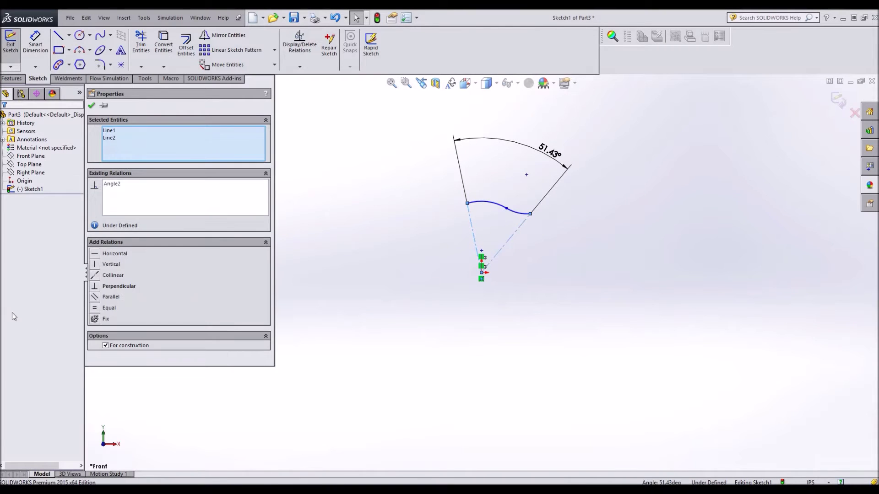
pyautogui.click(95, 313)
pyautogui.click(463, 249)
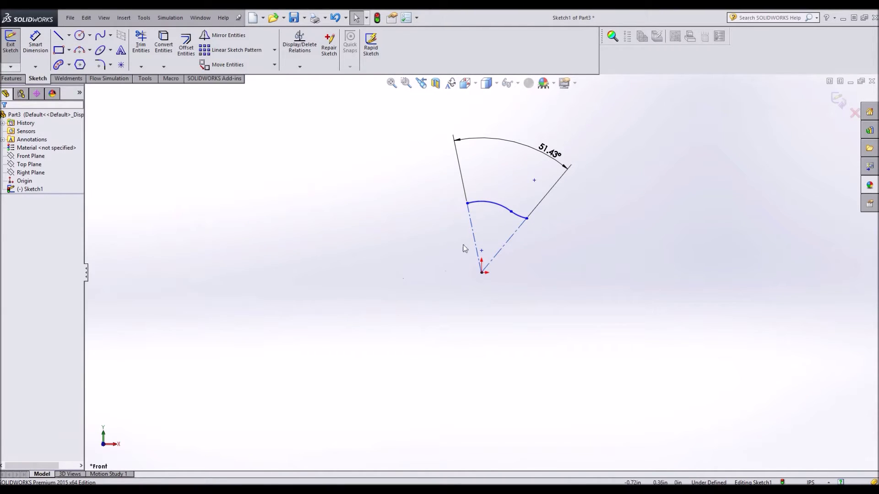
pyautogui.moveTo(511, 211); pyautogui.dragTo(498, 213)
pyautogui.click(567, 250)
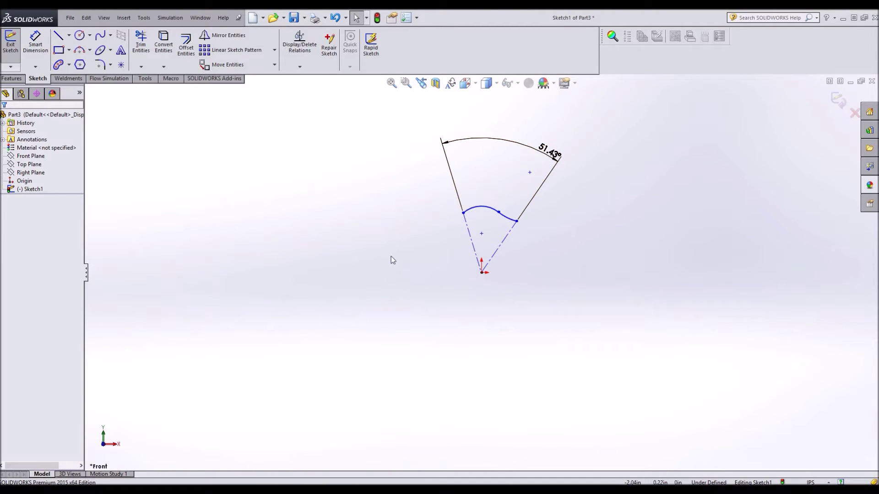
# Create a circular sketch pattern of the two arcs about the origin with 7 equally spaced instances over 360 degrees
pyautogui.click(274, 50)
pyautogui.click(256, 74)
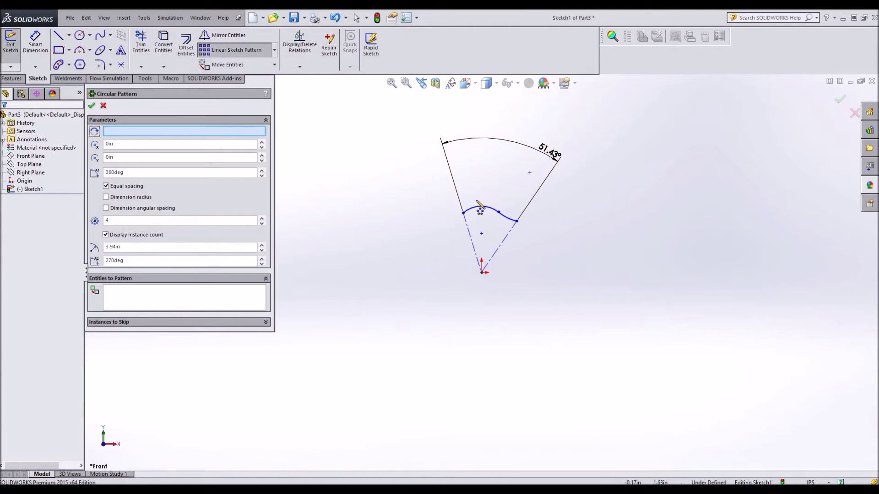
pyautogui.click(480, 212)
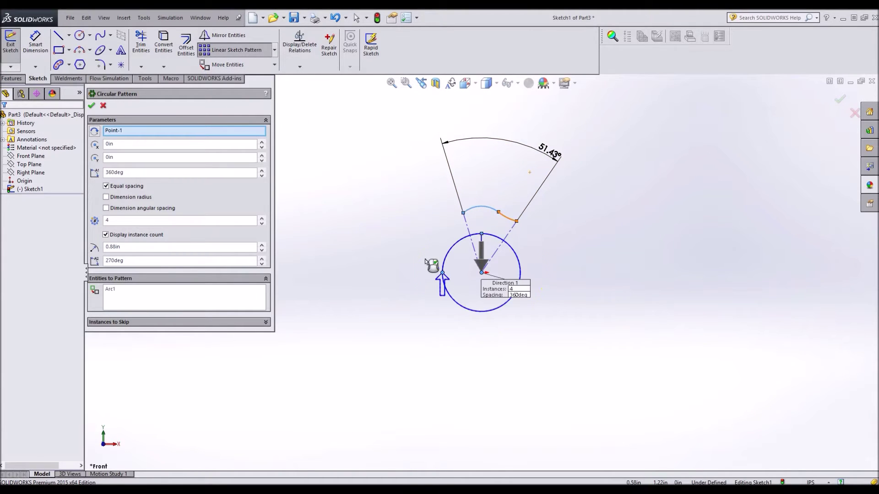
pyautogui.click(262, 219)
pyautogui.click(262, 219)
pyautogui.click(91, 105)
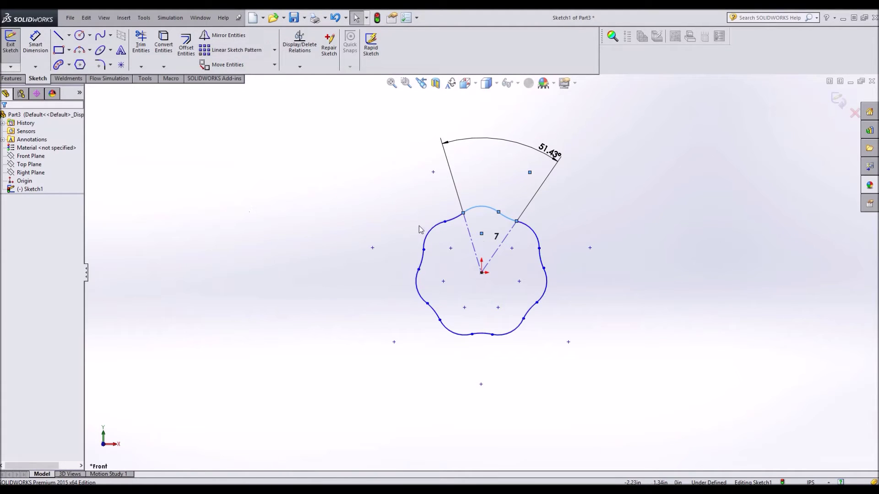
# Delete the two centerlines running from the origin to the arc ends
pyautogui.click(503, 250)
pyautogui.click(502, 250)
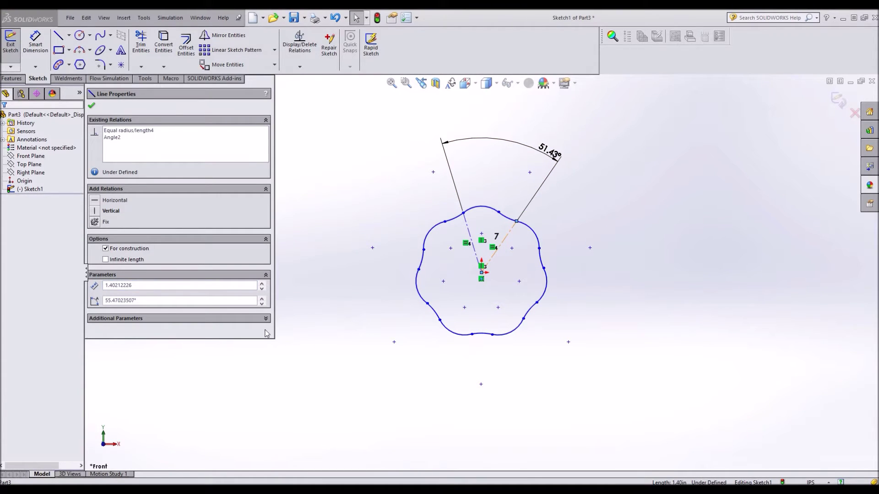
pyautogui.press('Escape')
pyautogui.click(471, 237)
pyautogui.press('Delete')
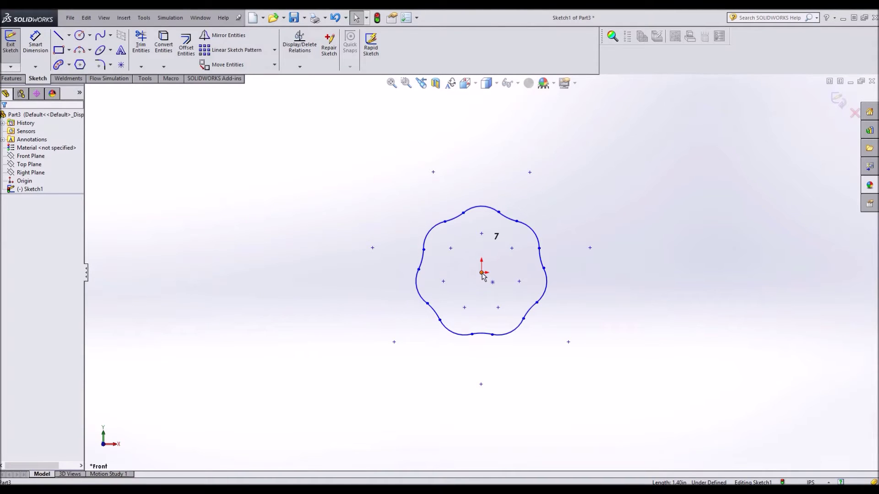
# Pull the pattern's center point off the origin and make it coincident with the origin again
pyautogui.moveTo(481, 275); pyautogui.dragTo(516, 274)
pyautogui.press('Escape')
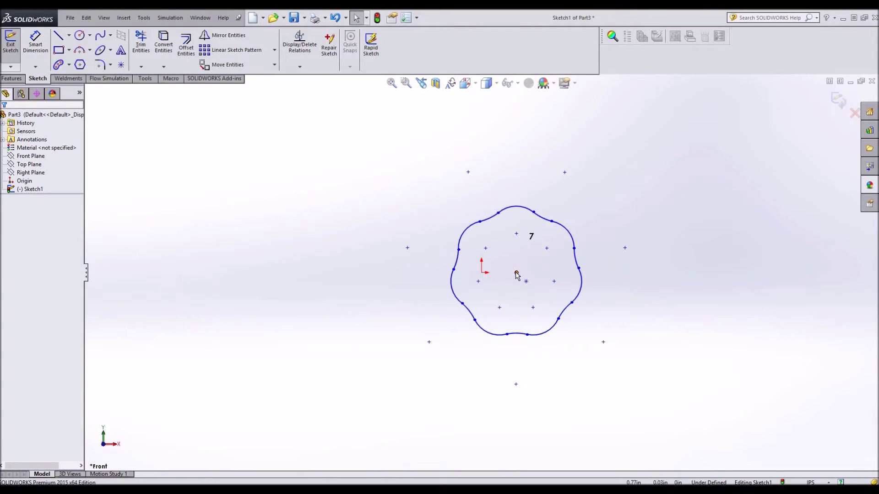
pyautogui.click(516, 273)
pyautogui.keyDown('ctrl'); pyautogui.click(481, 273); pyautogui.keyUp('ctrl')
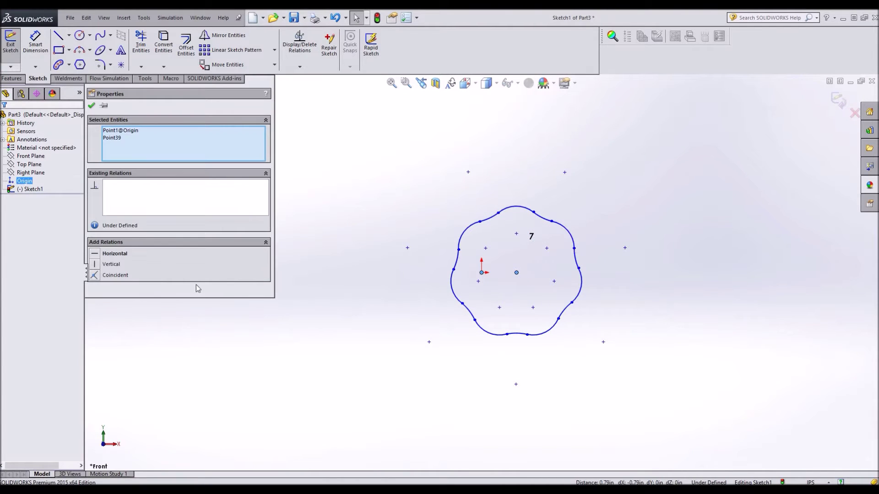
pyautogui.click(95, 276)
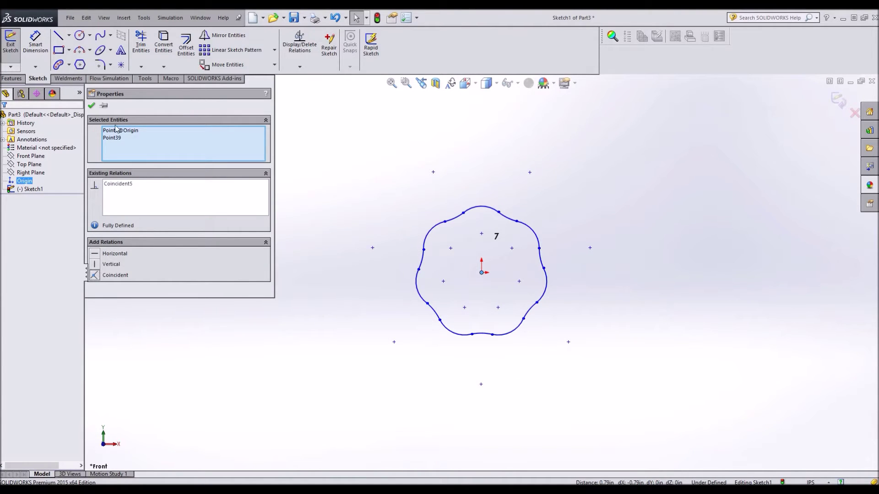
# Draw a centerline about 2.86 in long from the top lobe's crest down to the valley at the profile's bottom
pyautogui.click(68, 35)
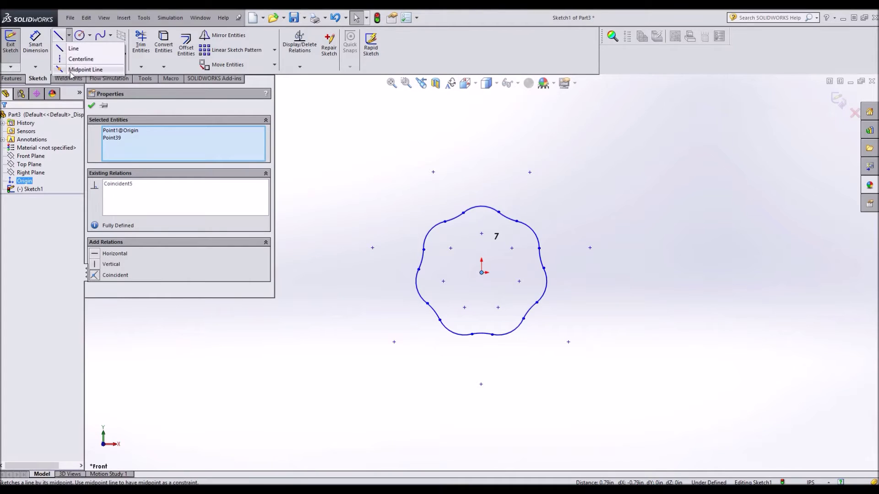
pyautogui.click(83, 58)
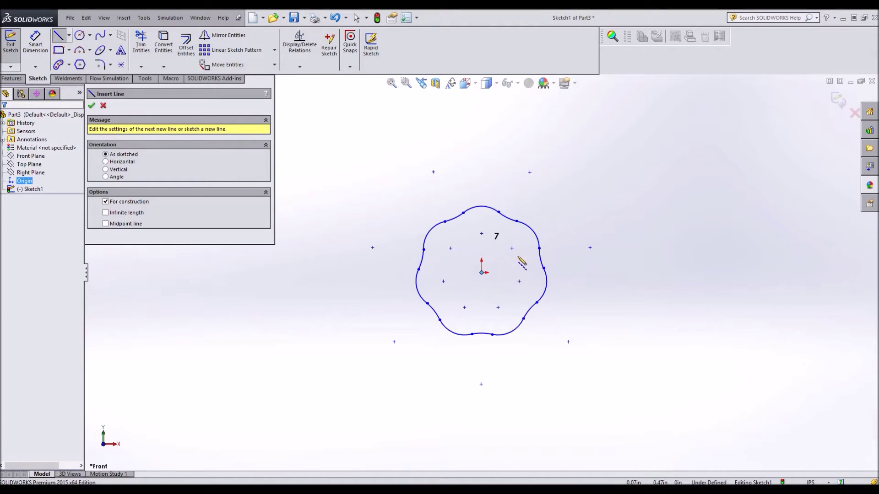
pyautogui.click(481, 207)
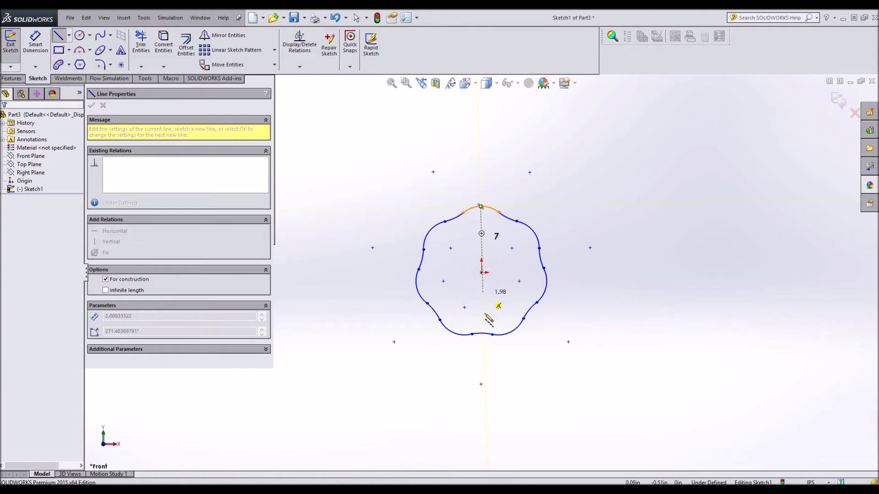
pyautogui.click(482, 333)
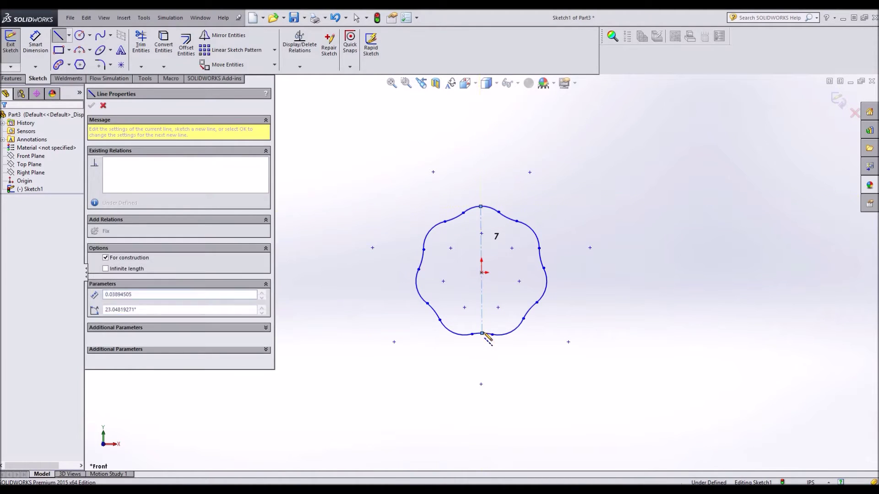
pyautogui.press('Escape')
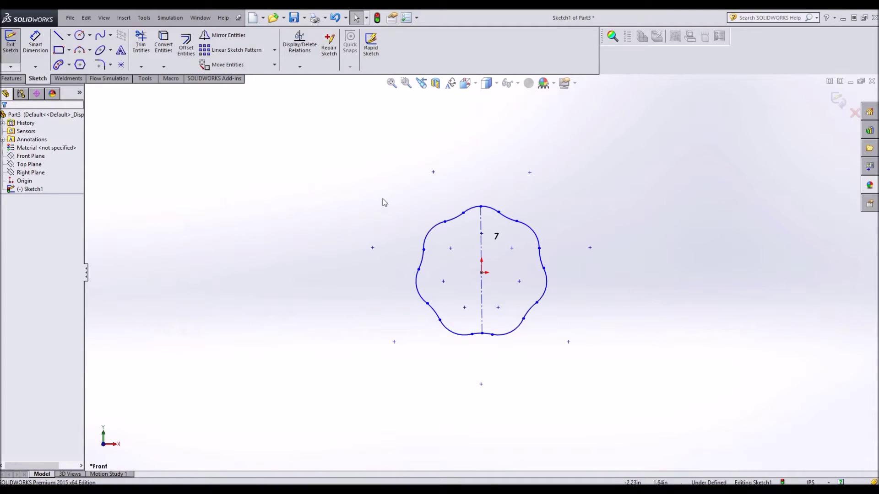
# Dimension the vertical extent of the centerline between the top crest and bottom valley and set it to 3.02 in
pyautogui.press('d')
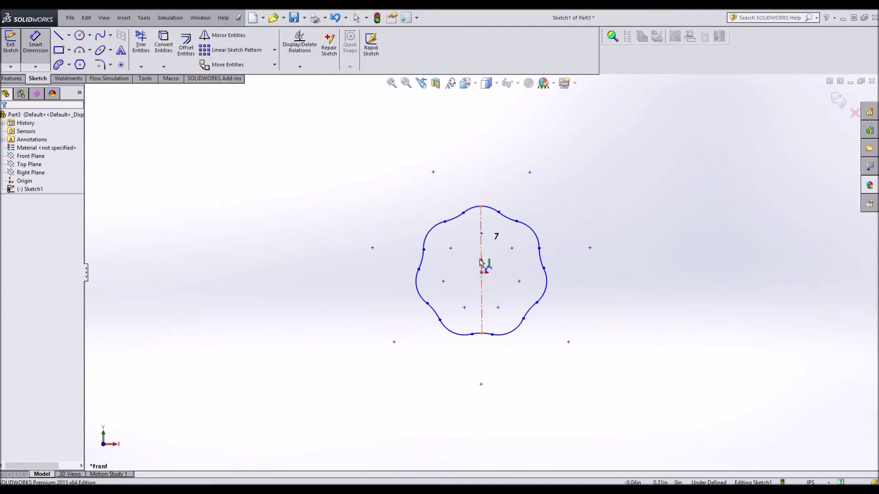
pyautogui.click(481, 263)
pyautogui.click(366, 261)
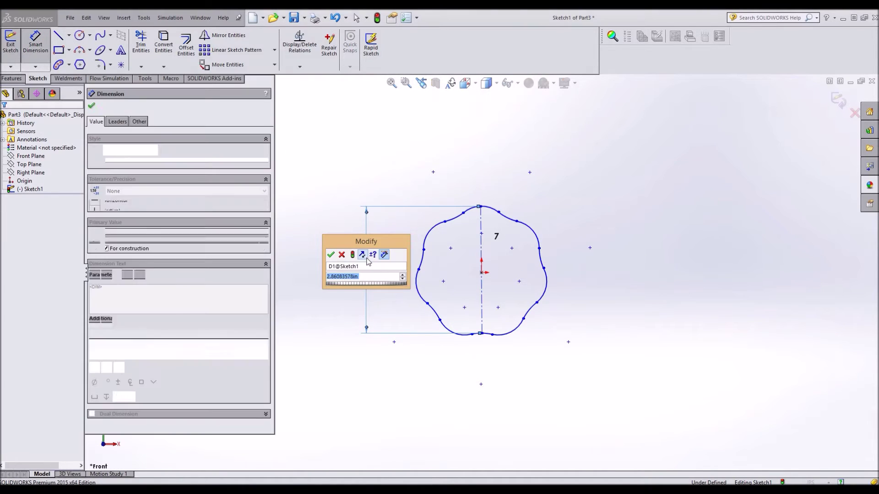
pyautogui.write('3.02')
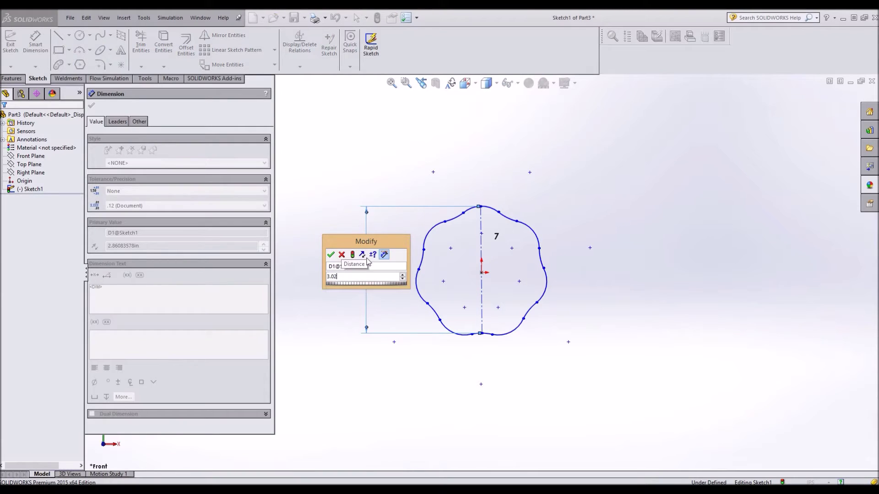
pyautogui.press('Return')
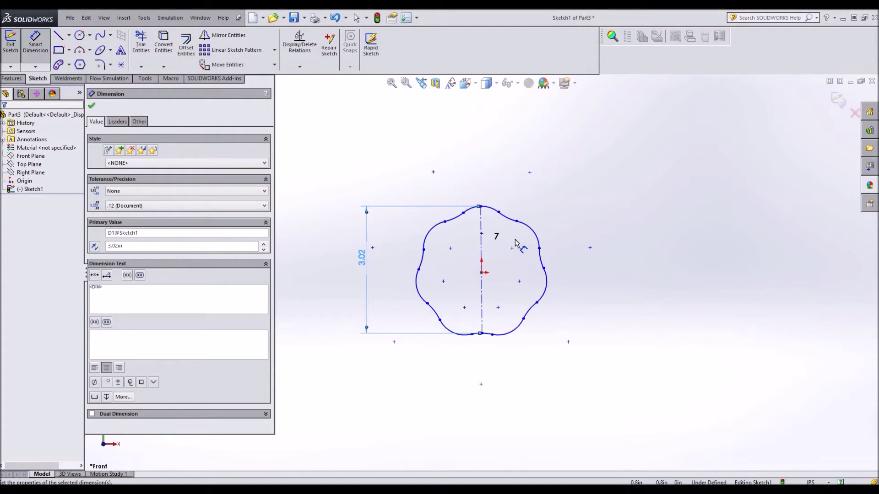
pyautogui.press('Escape')
pyautogui.press('Escape')
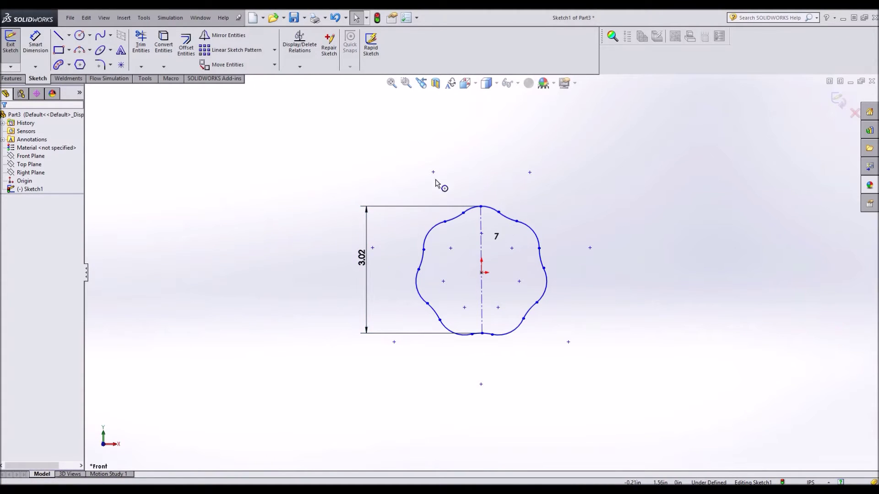
pyautogui.click(69, 36)
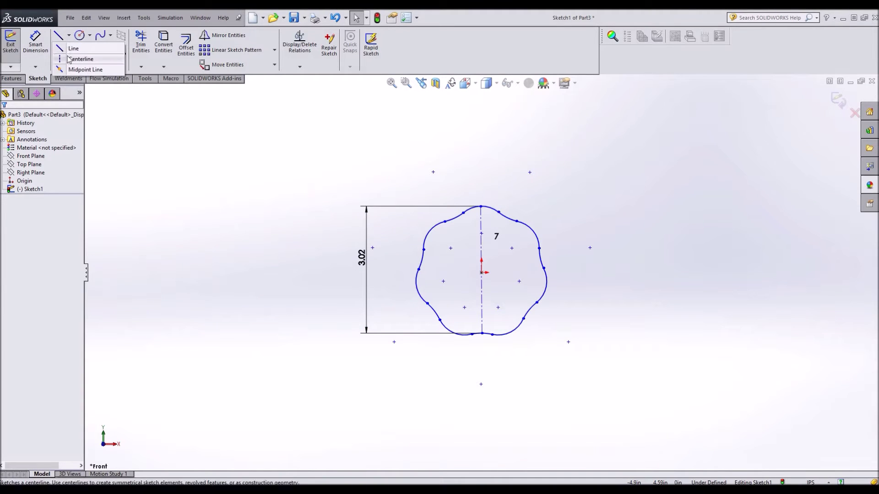
pyautogui.click(87, 58)
pyautogui.press('Escape')
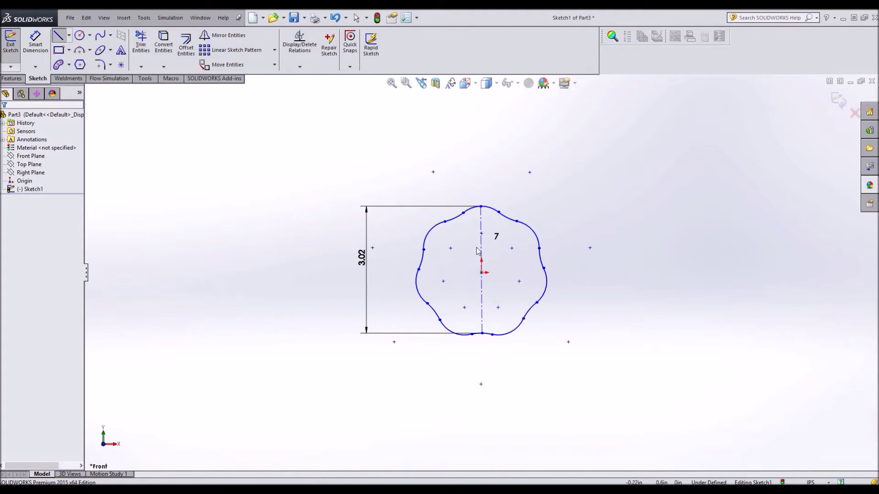
# Select the midpoint of the long centerline and draw a centerline about 1.38 in long from there to the valley right of the top lobe
pyautogui.rightClick(482, 249)
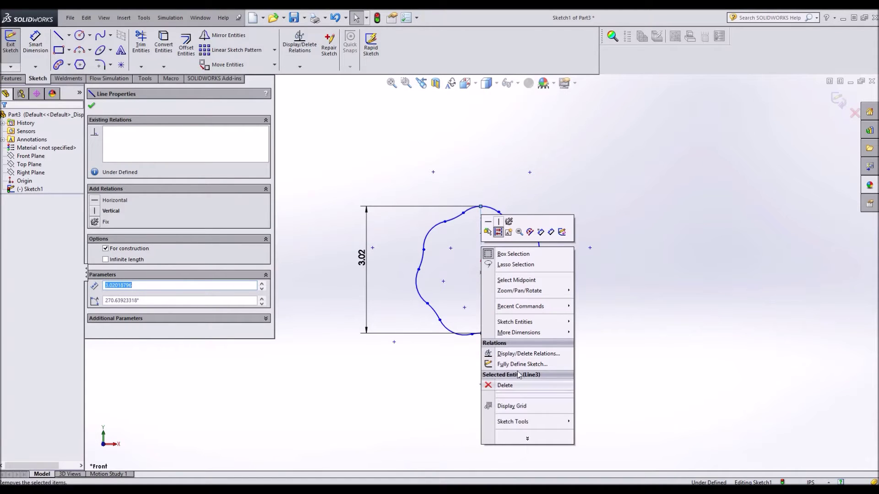
pyautogui.click(531, 280)
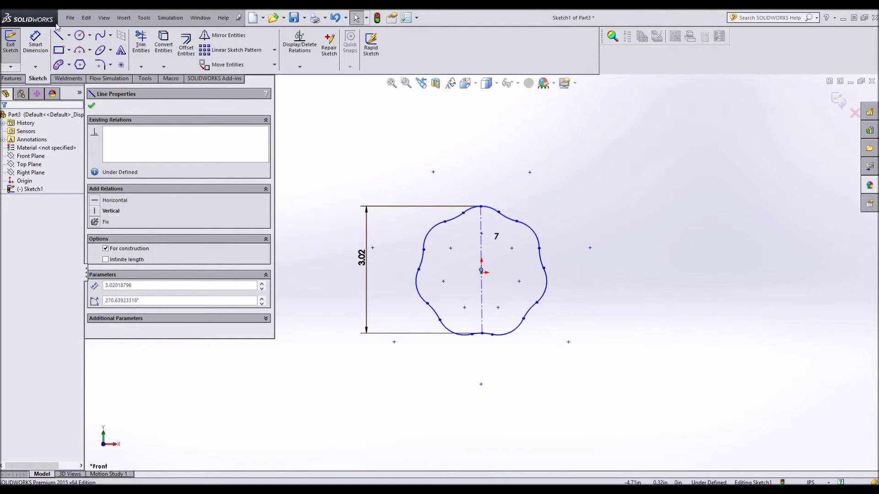
pyautogui.click(69, 35)
pyautogui.click(81, 56)
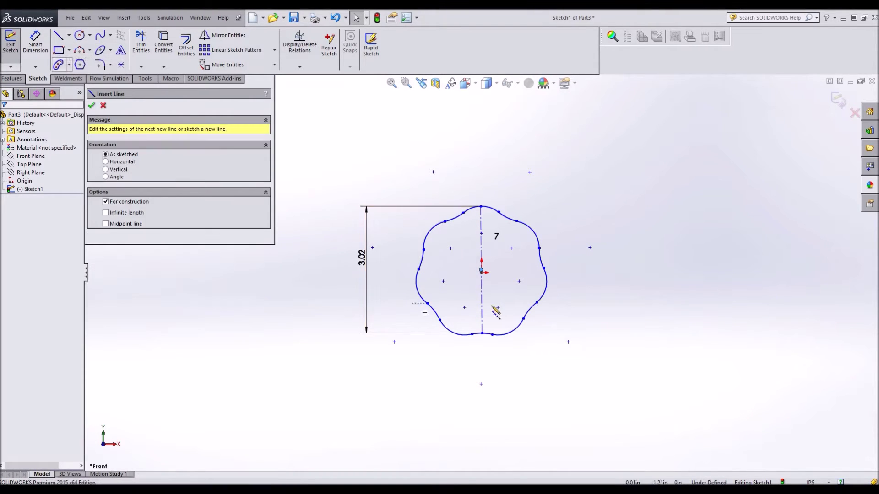
pyautogui.click(481, 270)
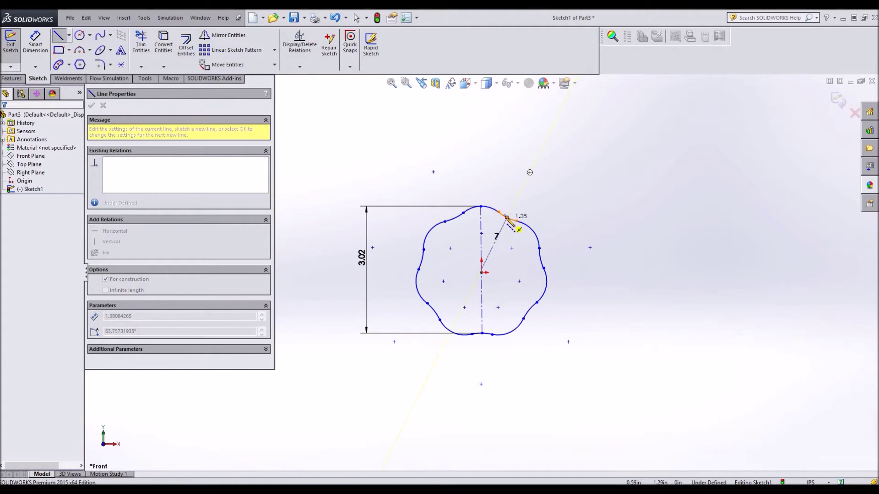
pyautogui.click(506, 218)
pyautogui.press('Escape')
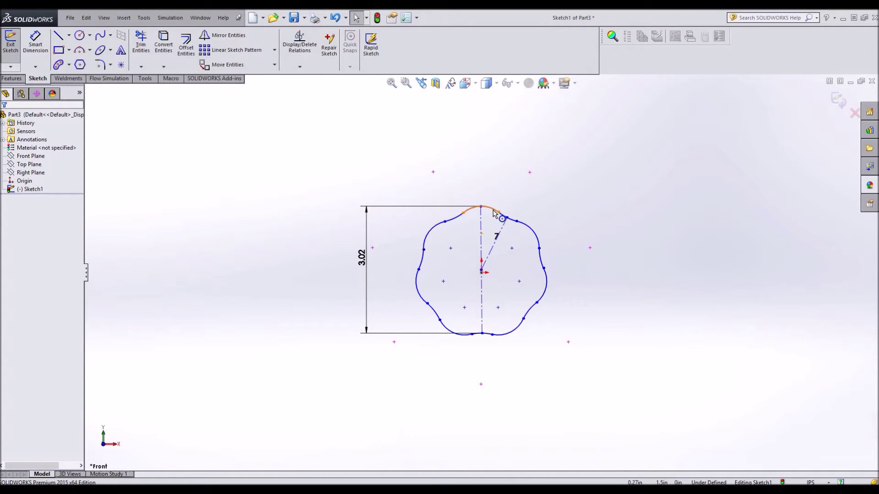
# Dimension the length of the centerline running to the valley right of the top lobe and set it to 1.4 in
pyautogui.click(35, 41)
pyautogui.scroll(-5, 484, 258)
pyautogui.click(483, 255)
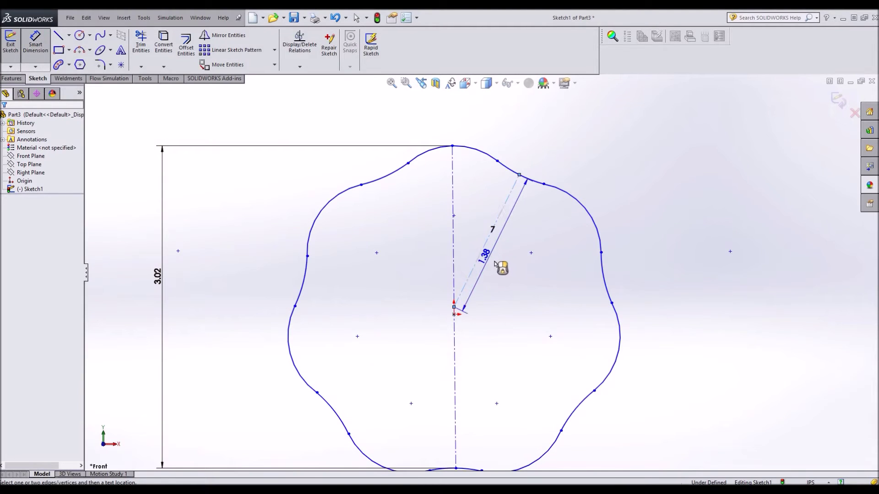
pyautogui.click(504, 271)
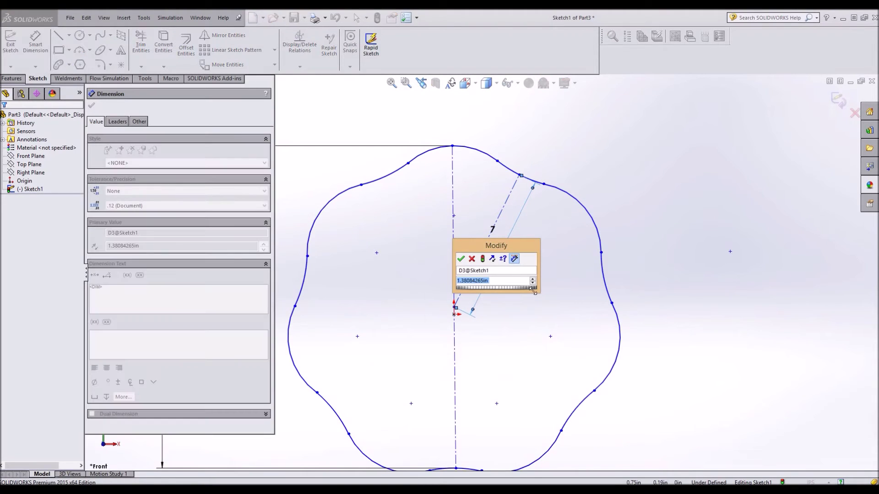
pyautogui.write('1.4')
pyautogui.press('Return')
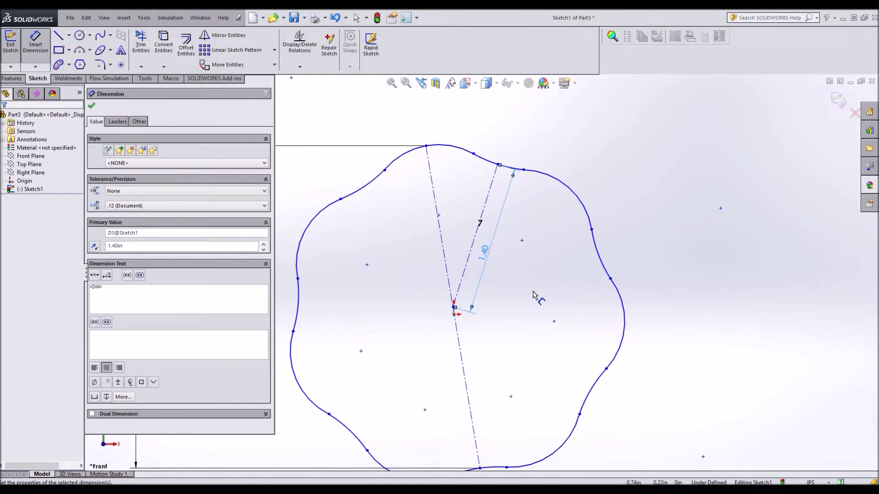
pyautogui.press('Escape')
pyautogui.scroll(3, 464, 242)
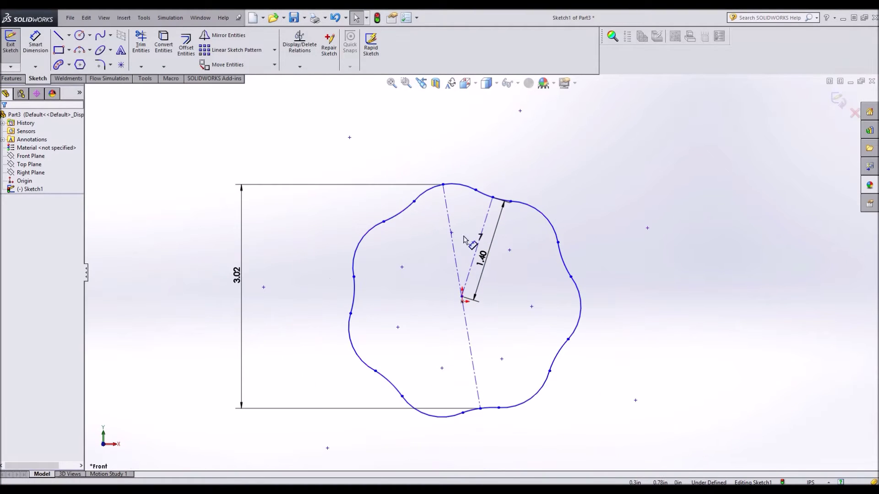
# Constrain the long centerline between the top crest and the bottom valley to be vertical
pyautogui.click(448, 219)
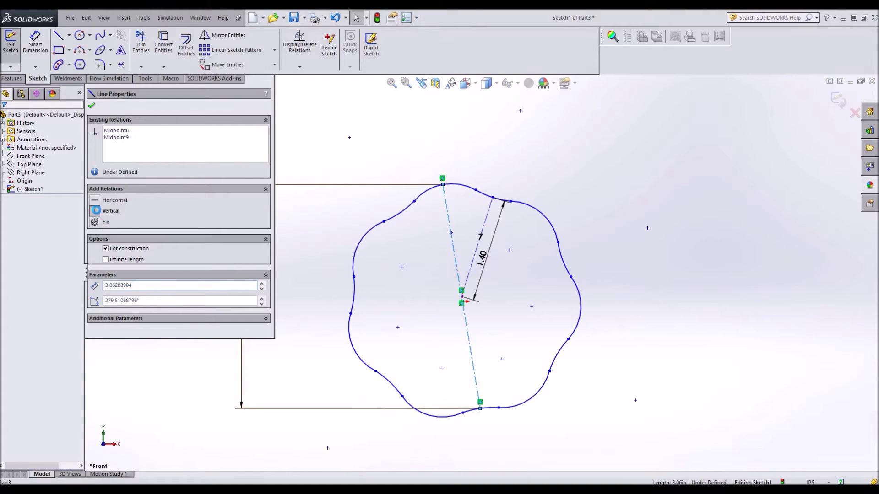
pyautogui.click(96, 210)
pyautogui.click(35, 42)
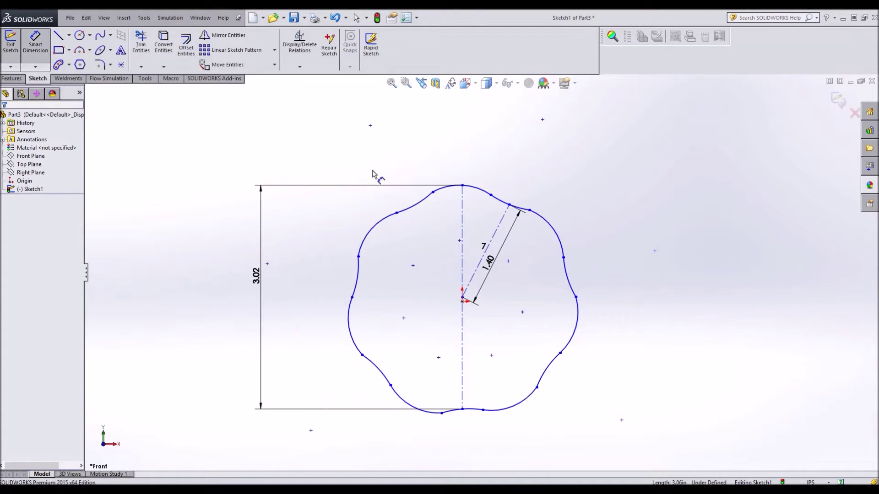
pyautogui.press('Escape')
# Make the top lobe's arc tangent to the neighbouring valley arc on its left
pyautogui.click(461, 191)
pyautogui.keyDown('ctrl'); pyautogui.click(398, 212); pyautogui.keyUp('ctrl')
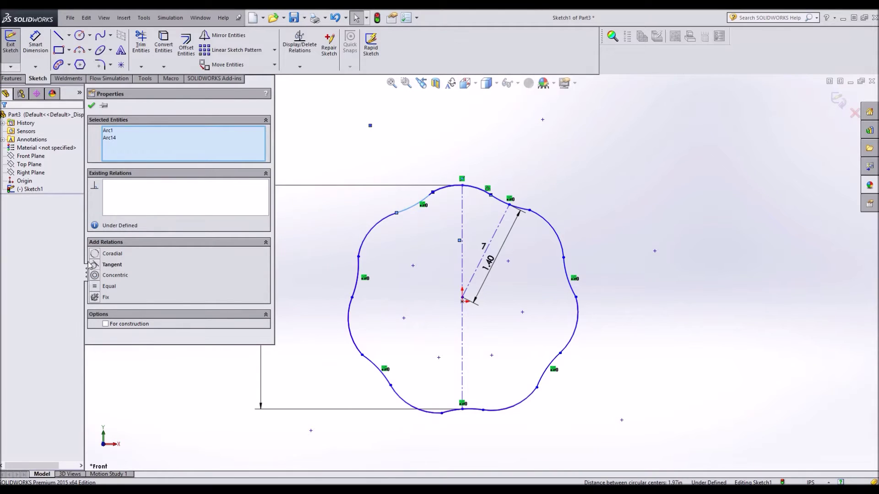
pyautogui.click(94, 265)
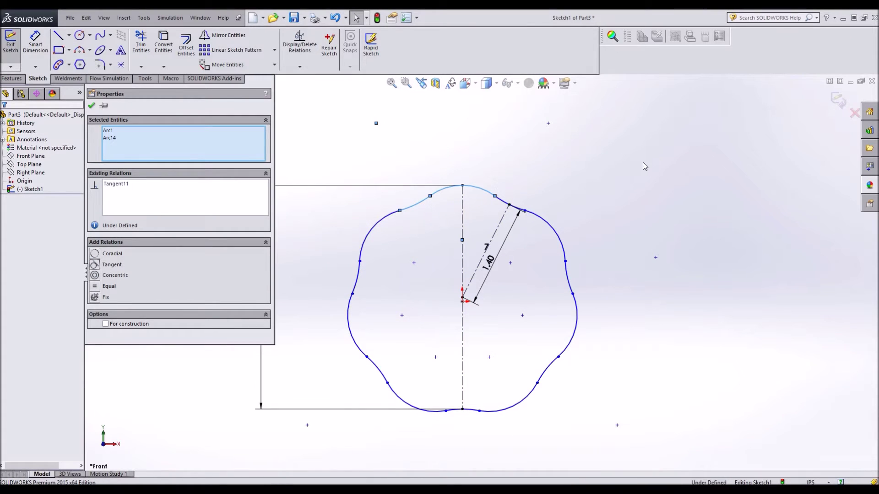
pyautogui.click(619, 198)
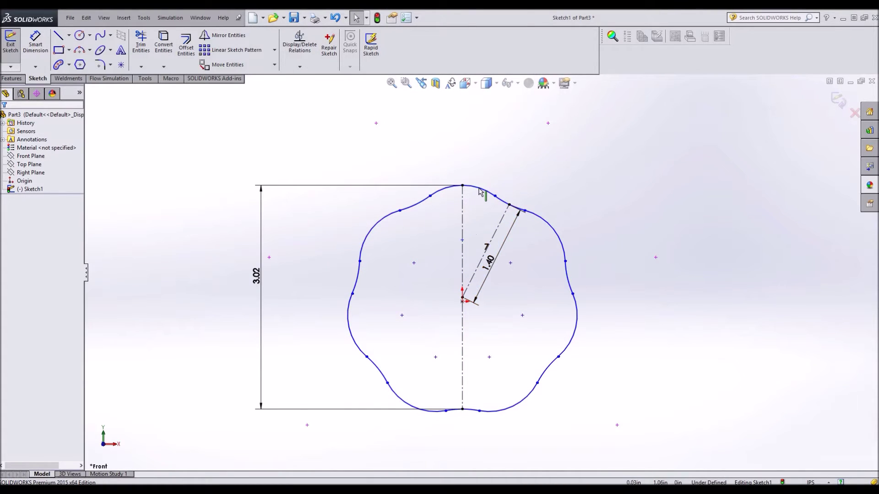
# Try a length of 1 in for the centerline running to the valley right of the top lobe
pyautogui.doubleClick(490, 265)
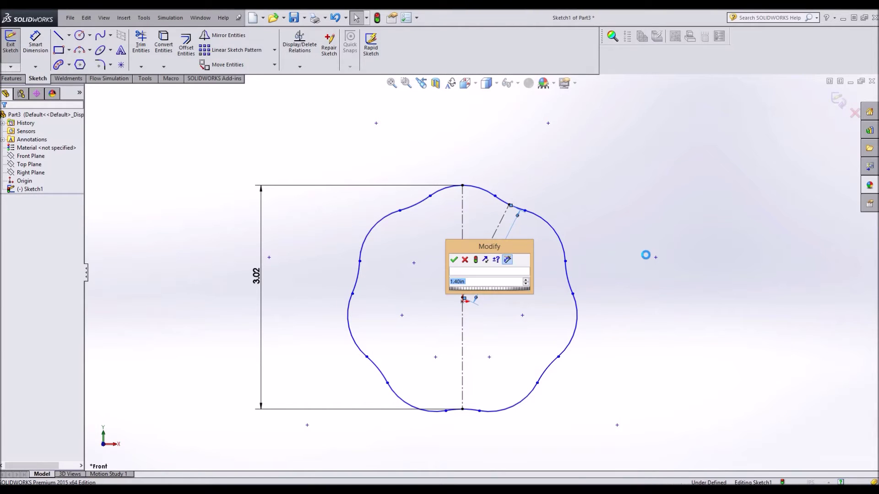
pyautogui.write('1')
pyautogui.press('Return')
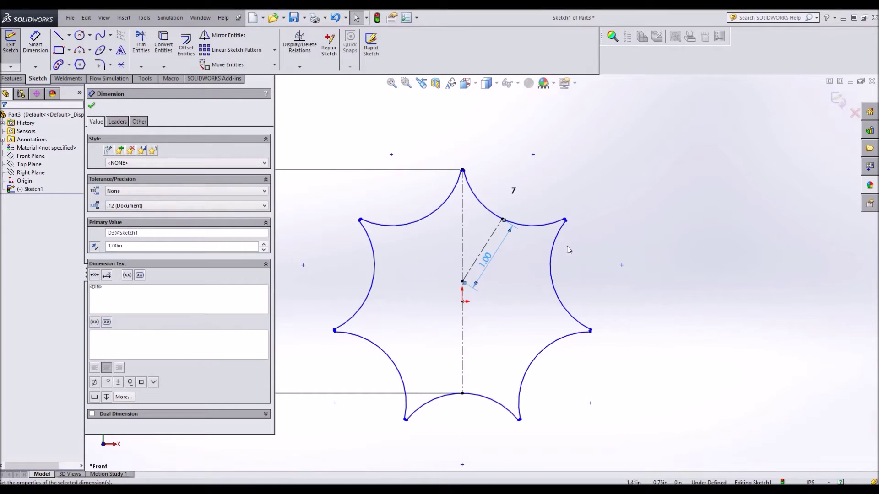
# Set the length of the centerline to the valley right of the top lobe to 1.25 in
pyautogui.doubleClick(490, 260)
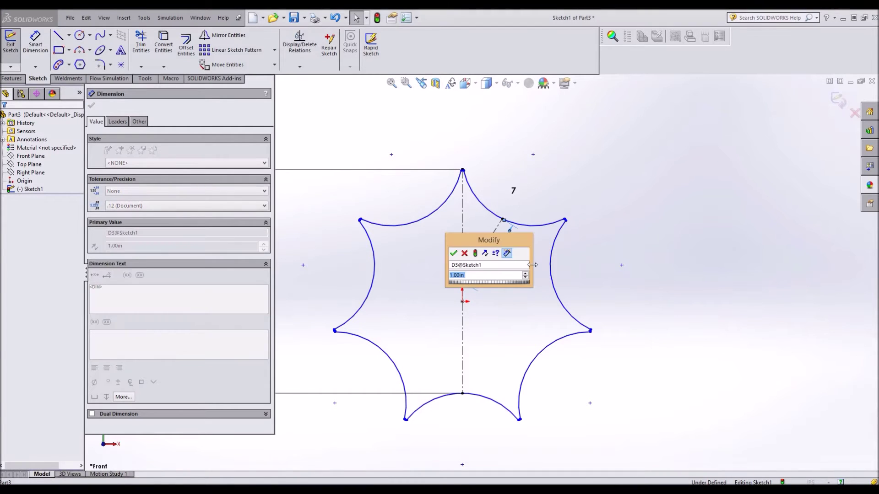
pyautogui.write('1.25')
pyautogui.press('Return')
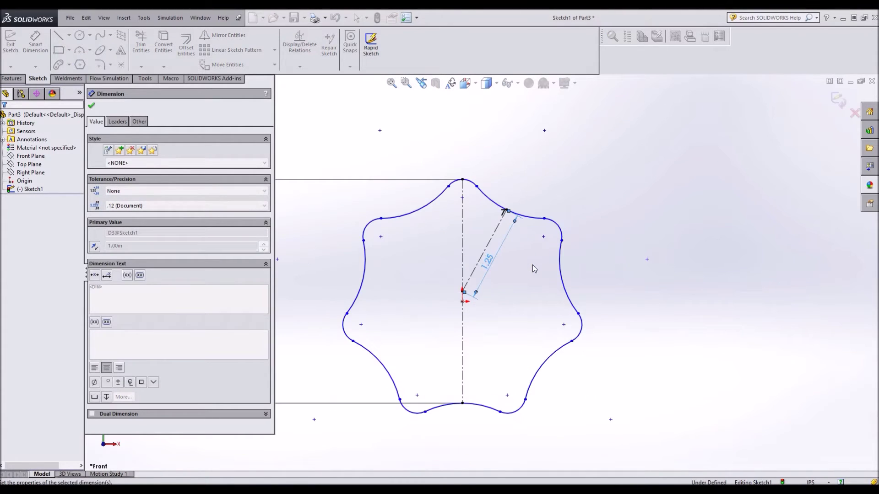
pyautogui.click(641, 198)
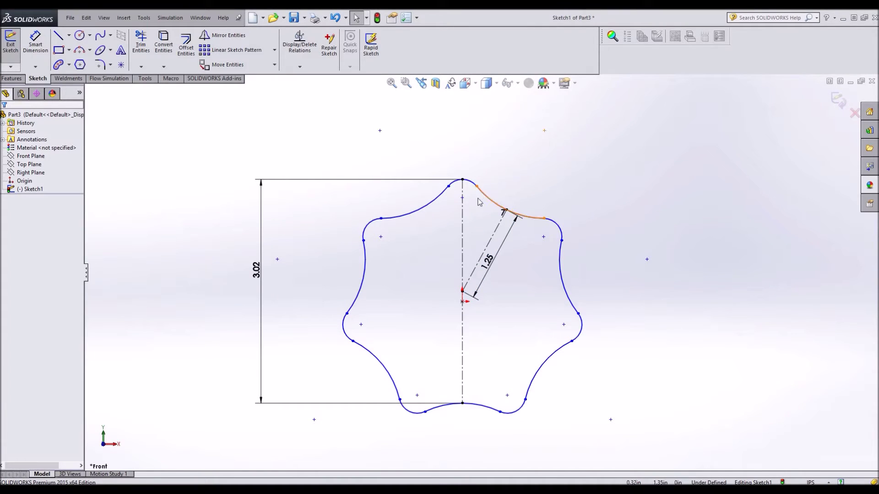
# Pull the ends of the valley arc right of the top lobe to test how the lobes' roundness can still change
pyautogui.moveTo(476, 187); pyautogui.dragTo(512, 212)
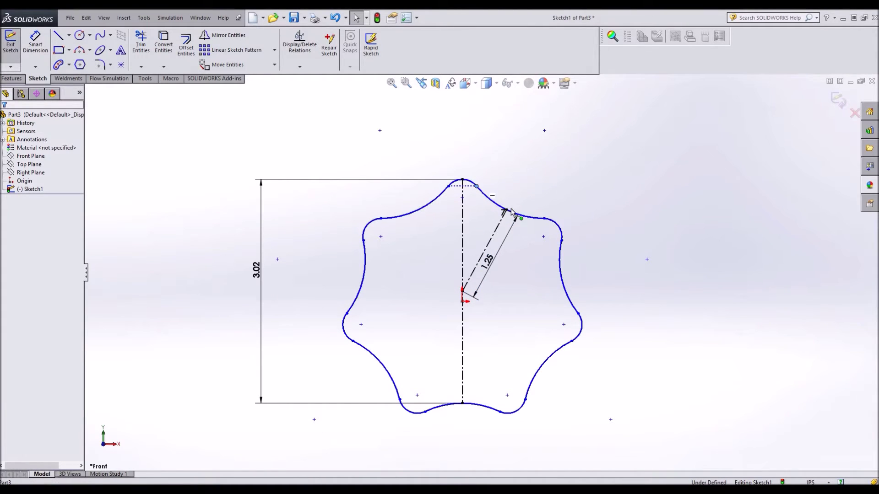
pyautogui.click(607, 232)
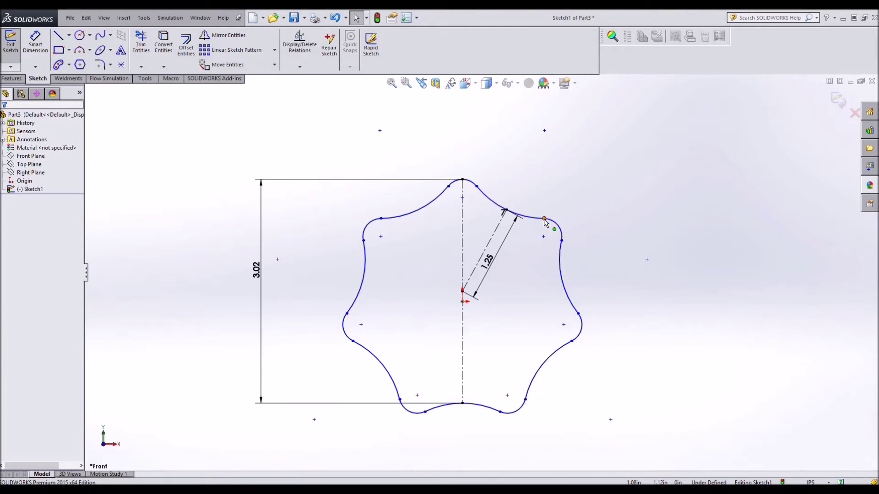
pyautogui.click(544, 219)
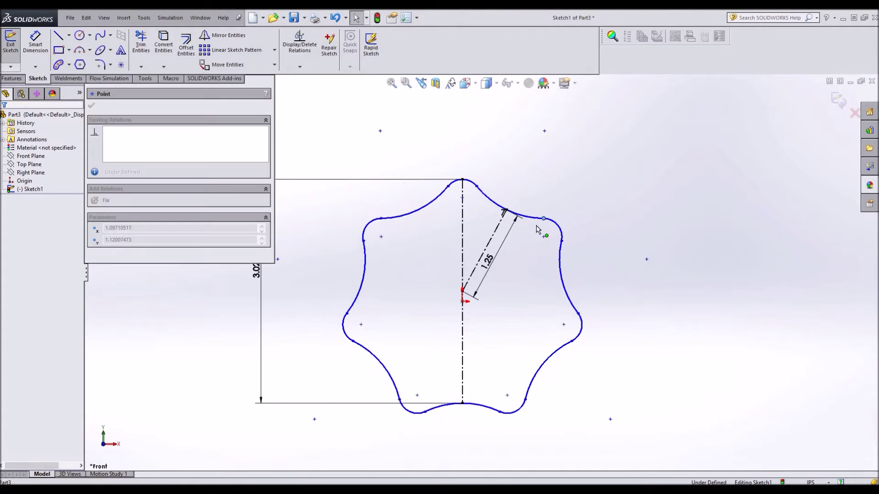
pyautogui.click(618, 190)
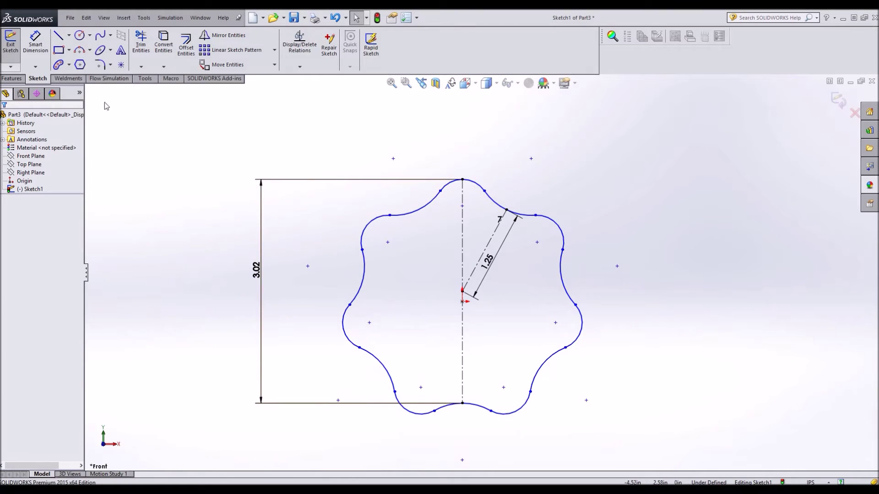
# Dimension the radius of the upper-right lobe's arc and set it to 0.4 in
pyautogui.click(35, 43)
pyautogui.click(564, 231)
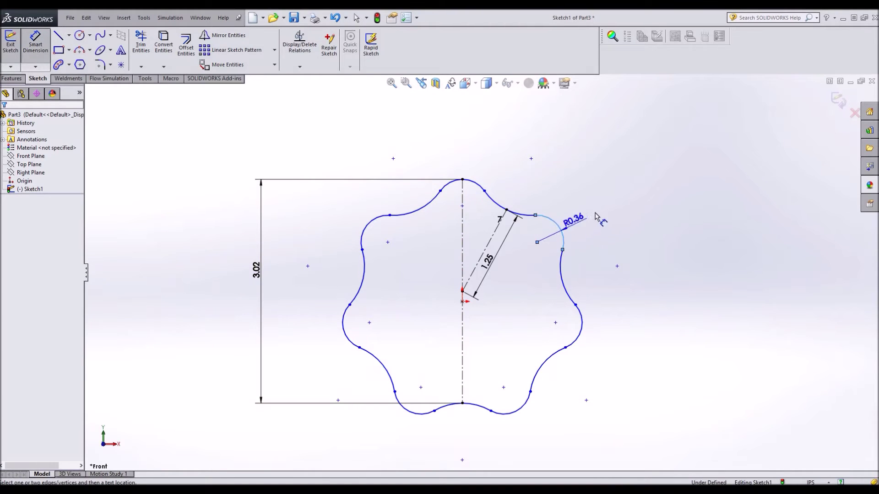
pyautogui.click(596, 217)
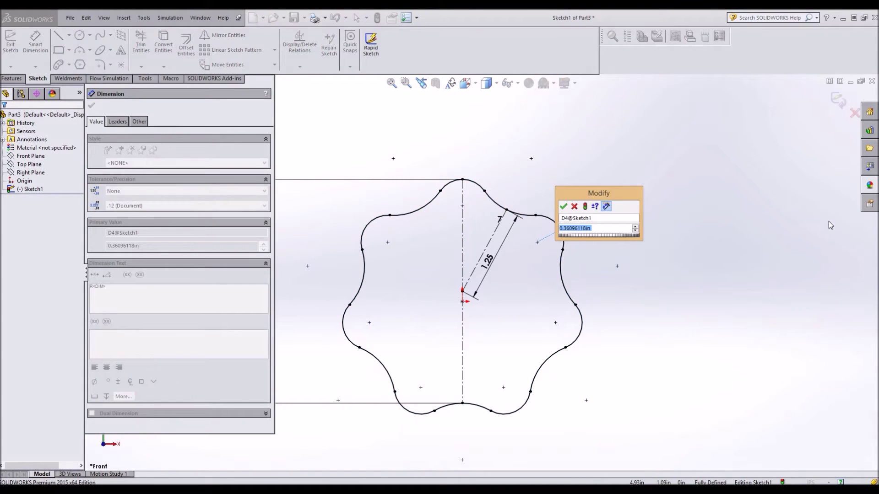
pyautogui.write('.4')
pyautogui.press('Return')
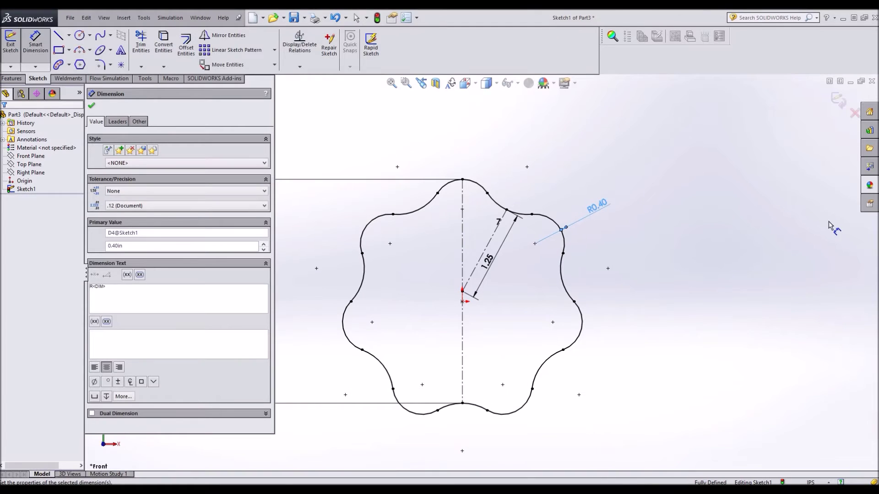
# Draw a circle of about 0.66 in radius centered on the origin
pyautogui.click(79, 36)
pyautogui.click(462, 301)
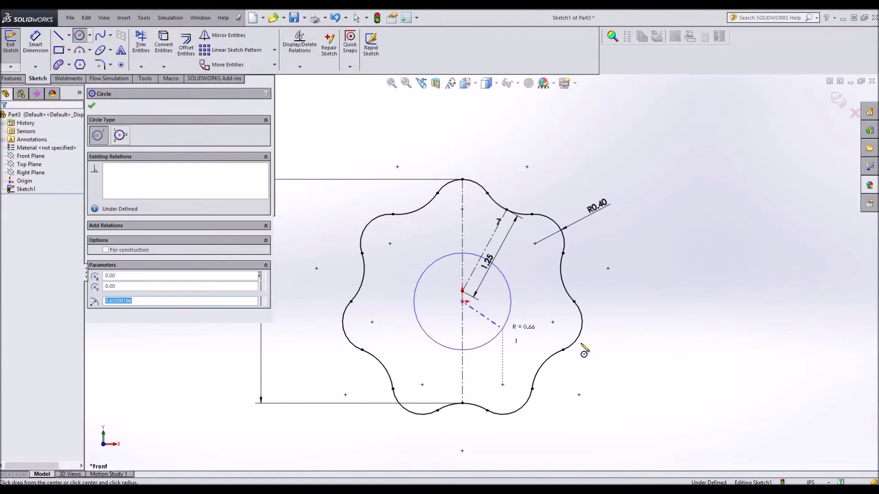
pyautogui.click(582, 346)
pyautogui.press('Escape')
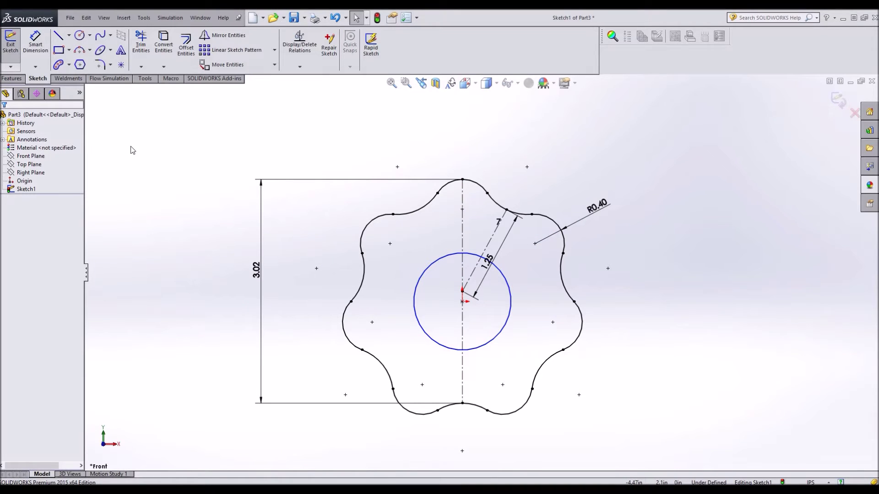
# Dimension the diameter of the circle around the origin and set it to 0.25 in
pyautogui.press('d')
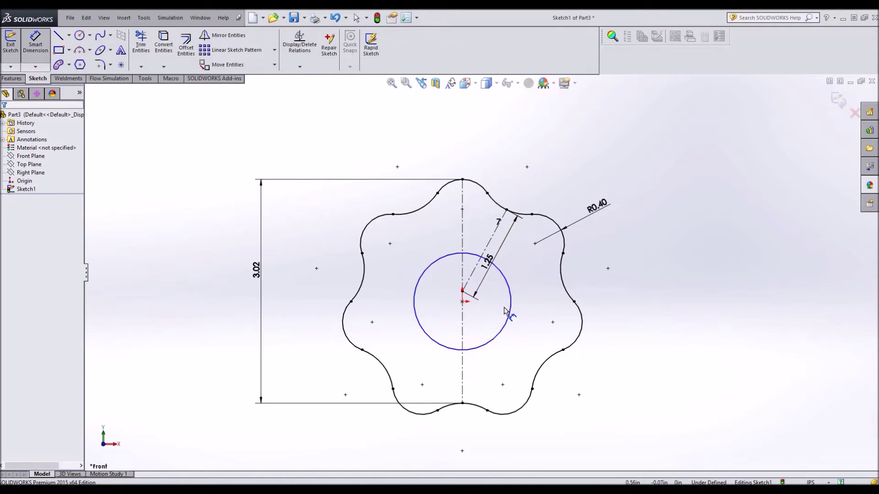
pyautogui.click(505, 310)
pyautogui.click(642, 310)
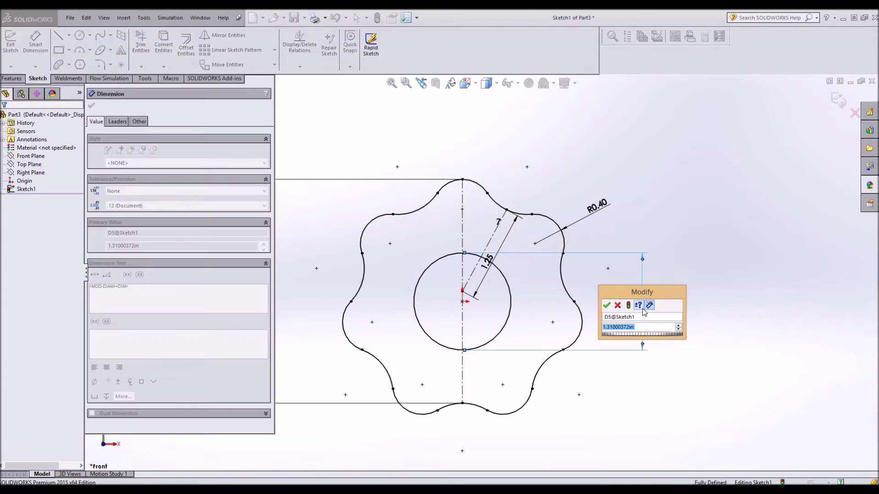
pyautogui.write('.25')
pyautogui.press('Return')
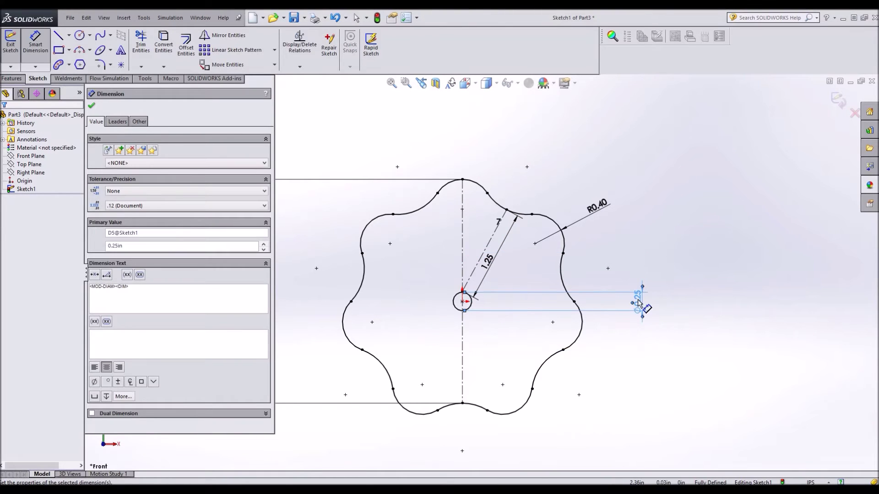
# Set the circle's diameter to 3.25 in
pyautogui.doubleClick(639, 303)
pyautogui.write('3.25')
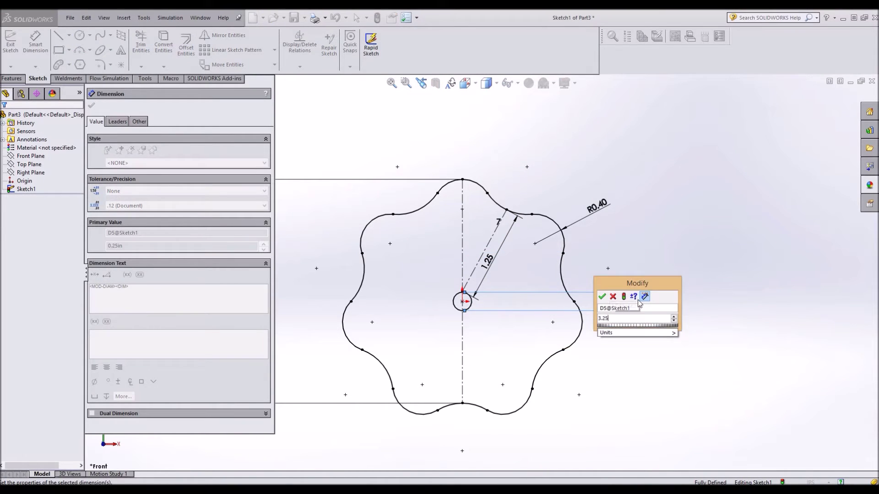
pyautogui.press('Return')
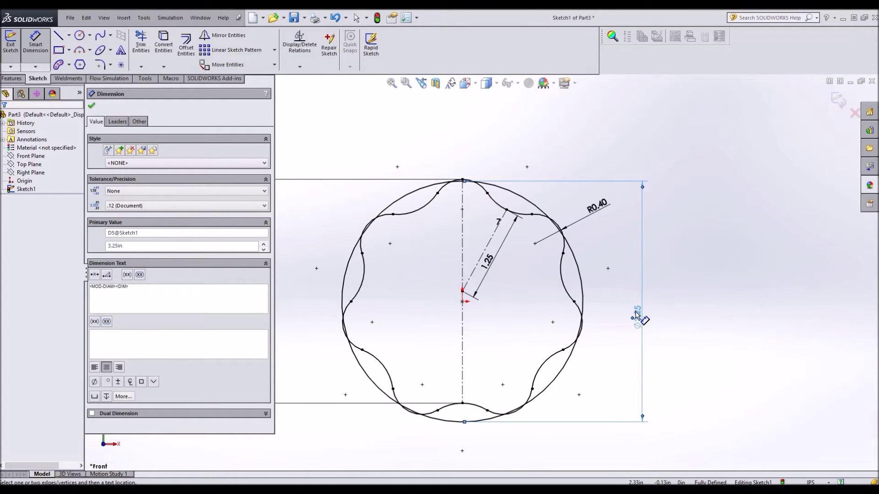
# Set the circle's diameter to 3.5 in so that it encloses the whole lobed profile
pyautogui.doubleClick(636, 315)
pyautogui.write('3.5')
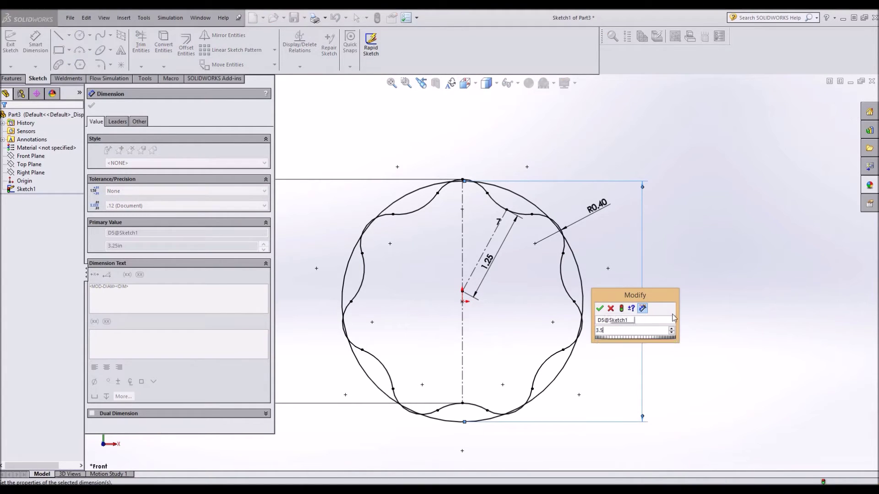
pyautogui.press('Return')
pyautogui.press('Escape')
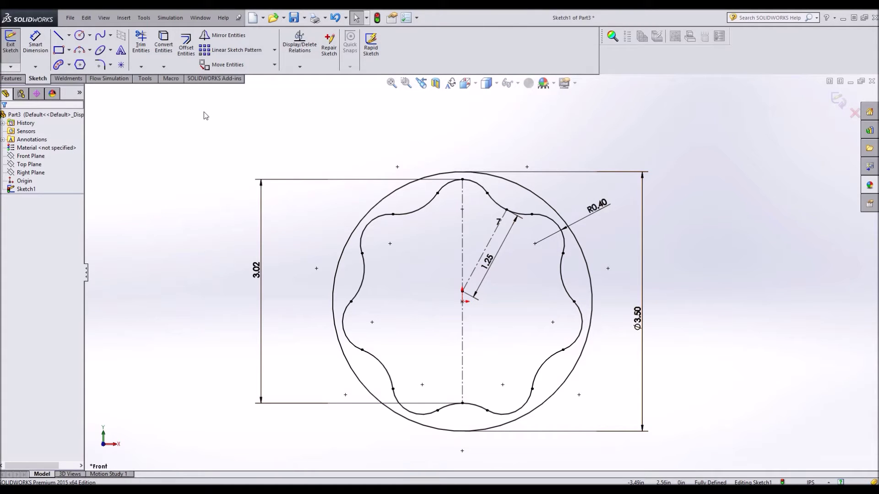
# Extrude the ring between the circle and the lobed profile as a blind boss 0.5 in deep
pyautogui.click(26, 79)
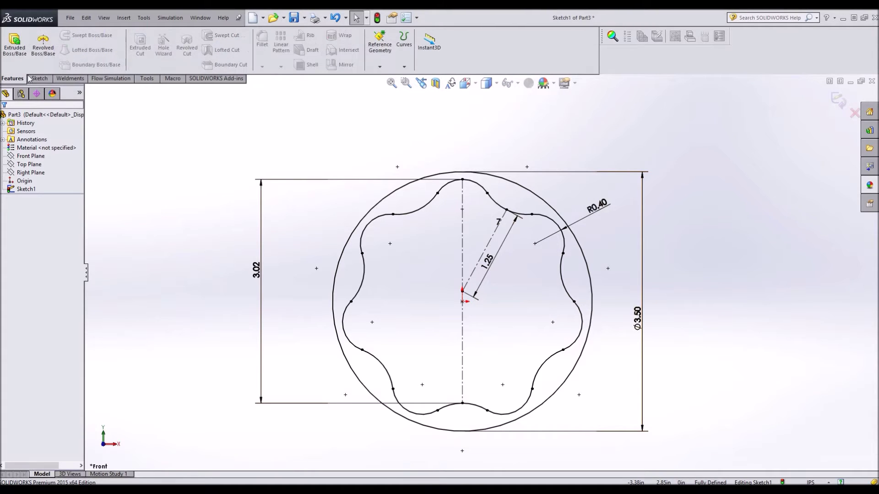
pyautogui.click(15, 43)
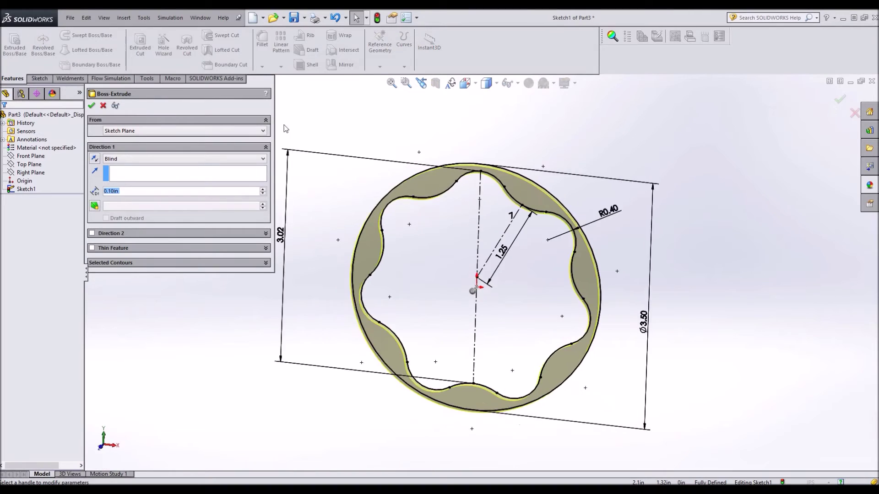
pyautogui.write('0.5')
pyautogui.press('Return')
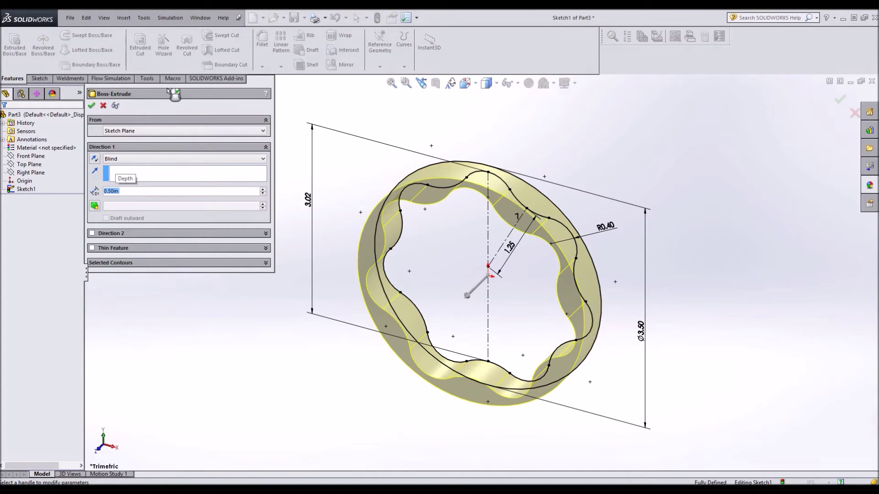
pyautogui.rightClick(350, 234)
pyautogui.moveTo(473, 256); pyautogui.dragTo(490, 218, button='middle')
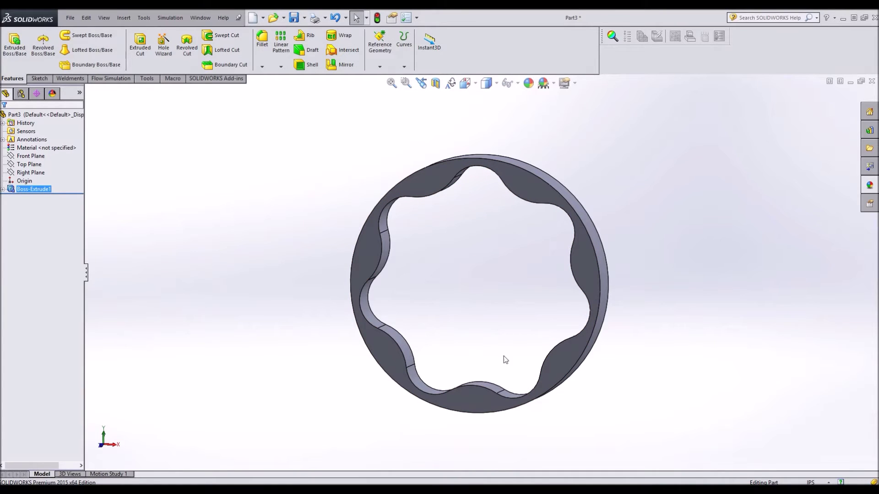
# Create a new, empty part document
pyautogui.click(263, 19)
pyautogui.click(267, 31)
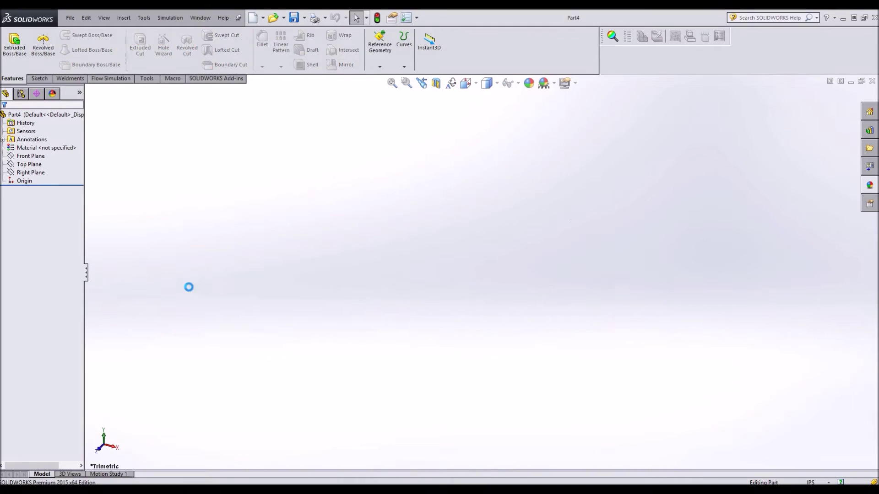
# Sketch a circle about 4.8 in in diameter on the Front Plane, centered on the origin
pyautogui.click(39, 78)
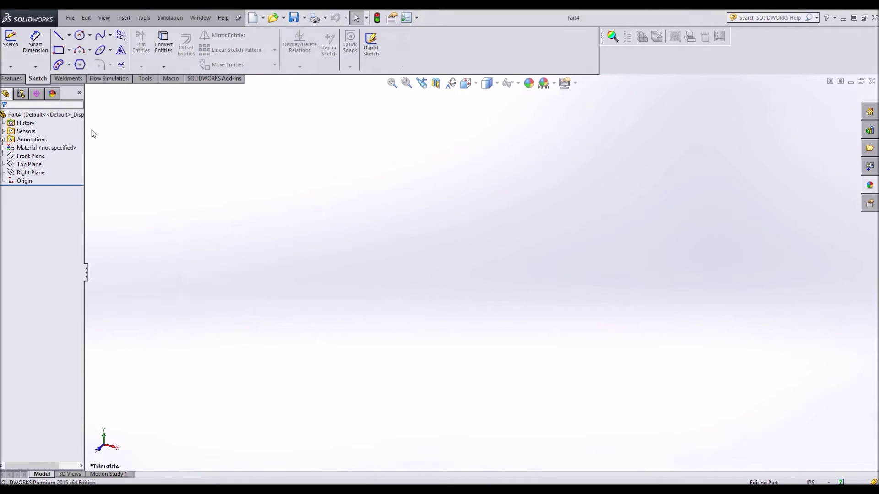
pyautogui.click(79, 35)
pyautogui.click(425, 187)
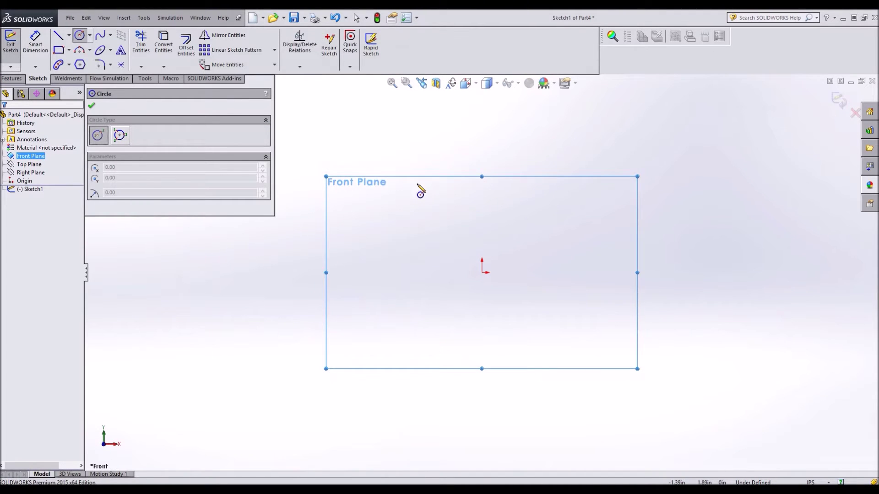
pyautogui.click(482, 272)
pyautogui.click(585, 301)
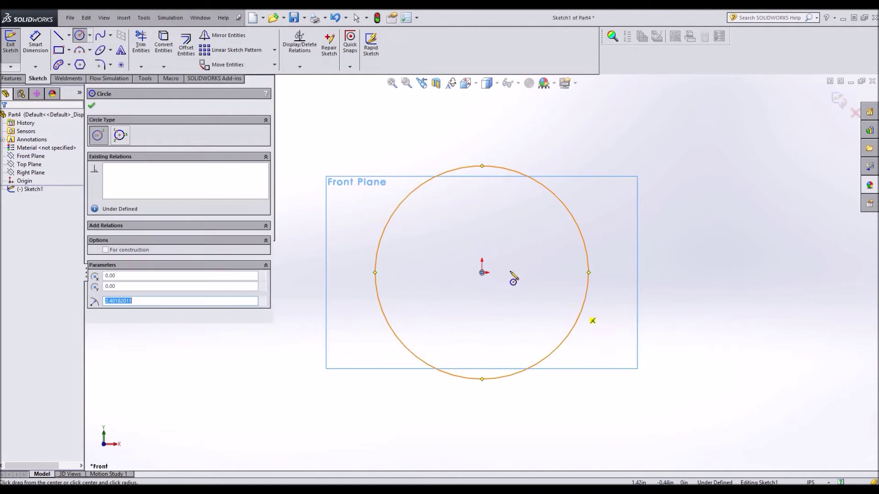
# Dimension the circle's diameter and set it to 3.5 in
pyautogui.click(28, 39)
pyautogui.click(581, 231)
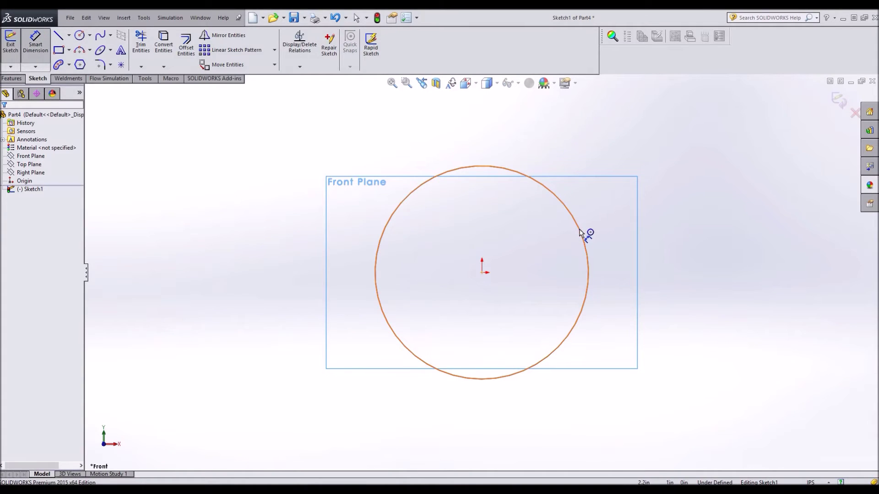
pyautogui.click(686, 242)
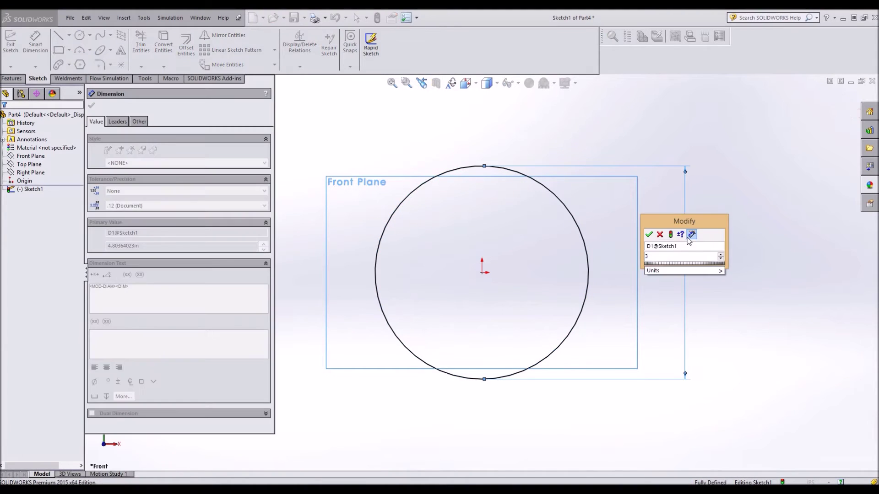
pyautogui.write('3.5')
pyautogui.press('Return')
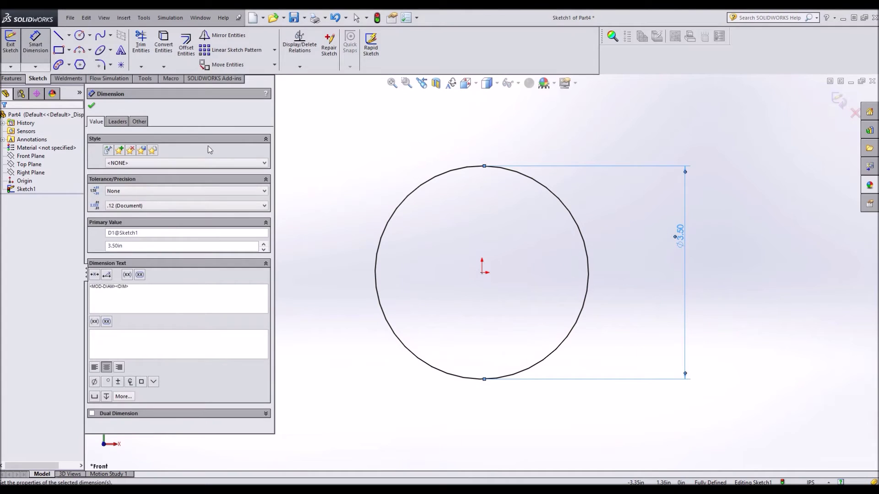
# Draw a vertical centerline about 0.92 in long from the circle's top point down toward the origin
pyautogui.click(85, 38)
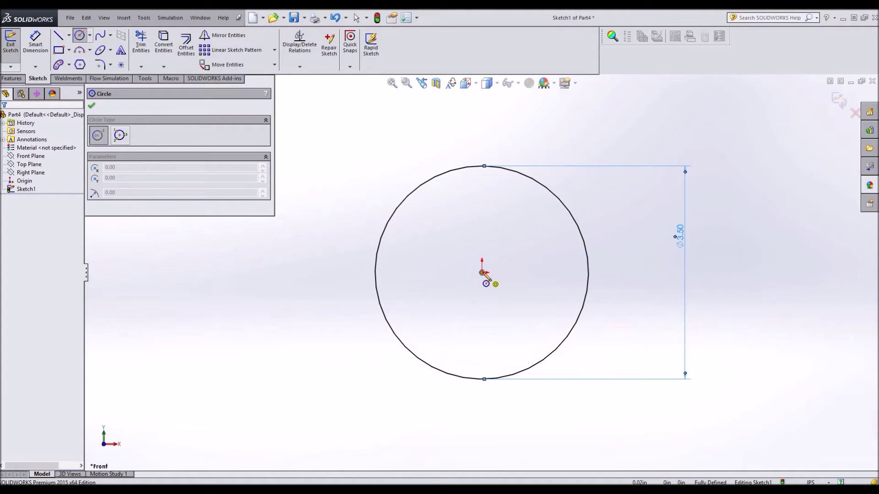
pyautogui.click(69, 36)
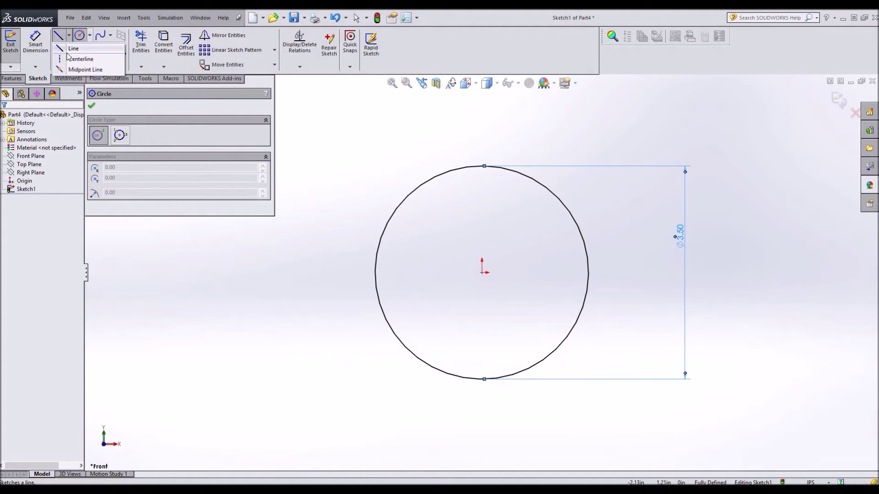
pyautogui.click(80, 57)
pyautogui.click(482, 166)
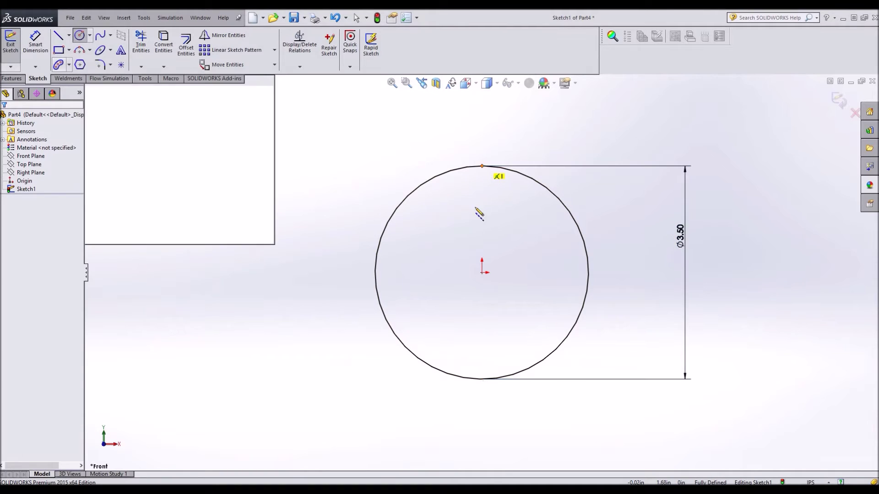
pyautogui.click(482, 222)
pyautogui.press('Escape')
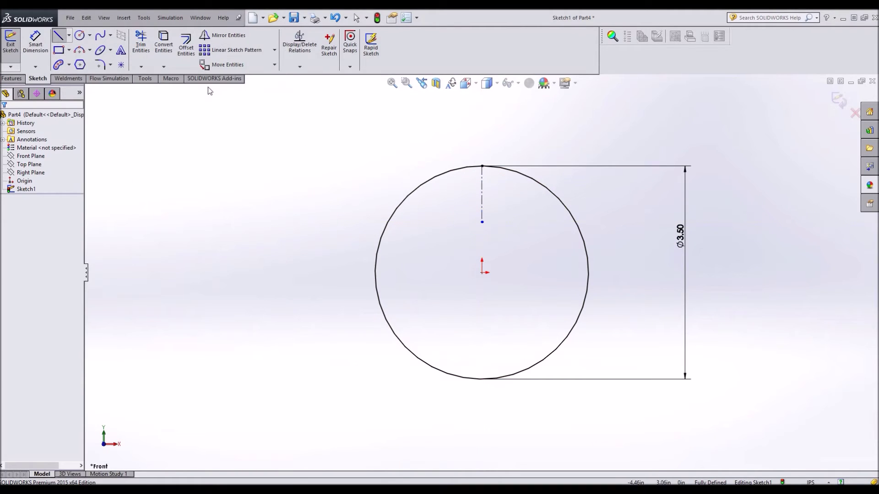
# Sketch a small circle about 0.63 in in diameter, centered on the centerline's lower endpoint
pyautogui.click(81, 36)
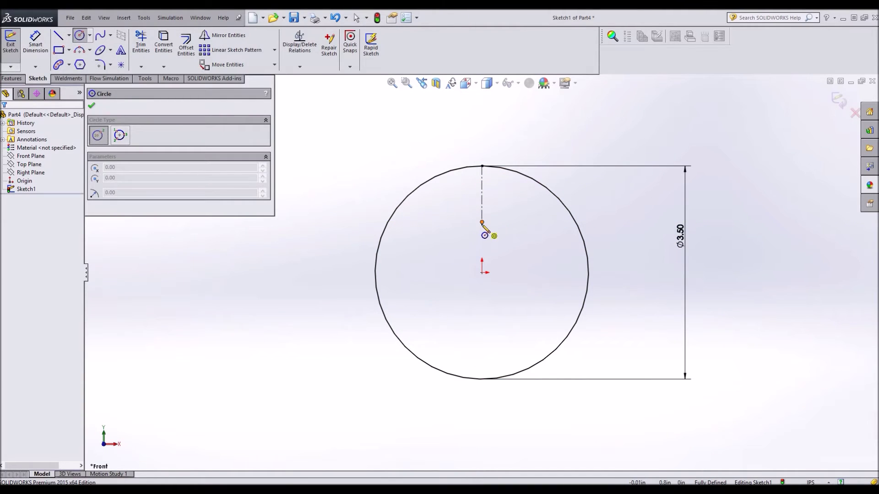
pyautogui.click(482, 222)
pyautogui.click(476, 240)
pyautogui.press('Escape')
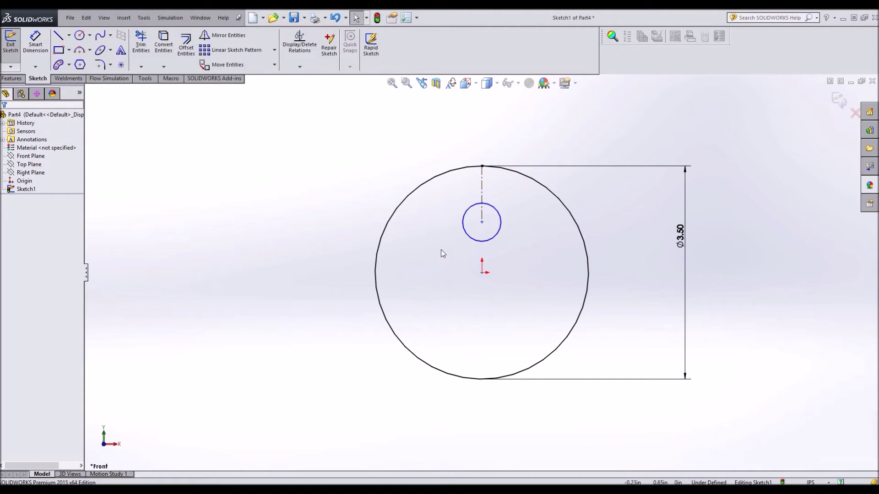
# Dimension the small circle's diameter and set it to 1 in
pyautogui.press('d')
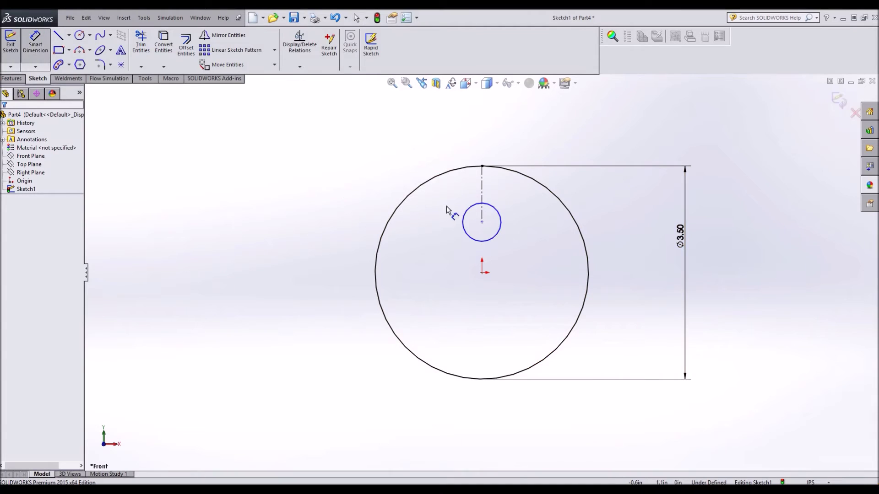
pyautogui.click(500, 216)
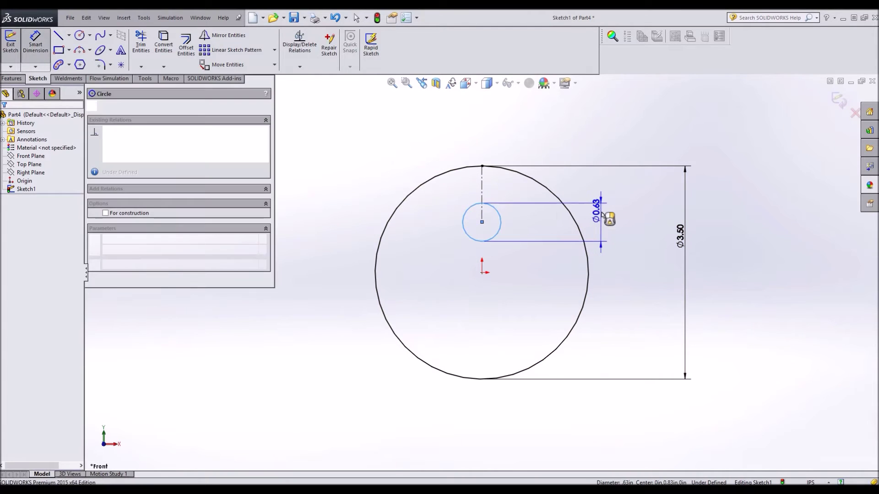
pyautogui.click(605, 219)
pyautogui.write('1')
pyautogui.press('Return')
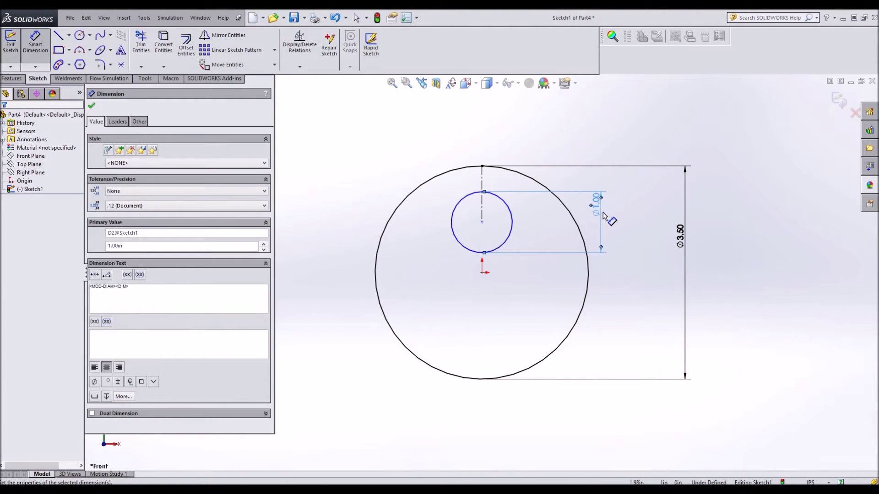
# Dimension the vertical centerline and set its length to 1 in
pyautogui.click(482, 186)
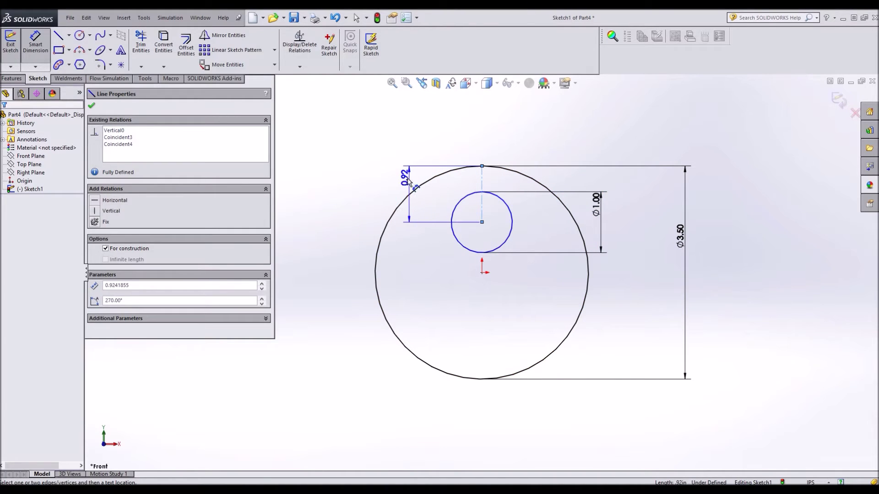
pyautogui.click(359, 181)
pyautogui.write('1')
pyautogui.press('Return')
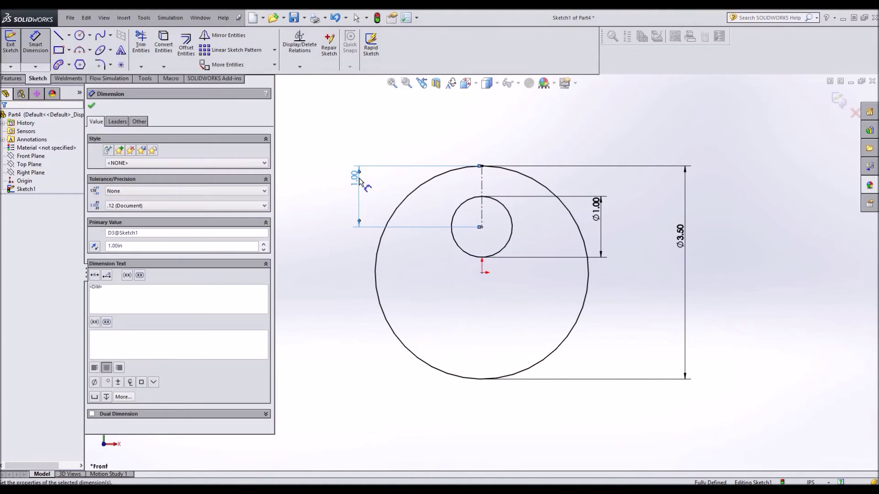
pyautogui.press('Escape')
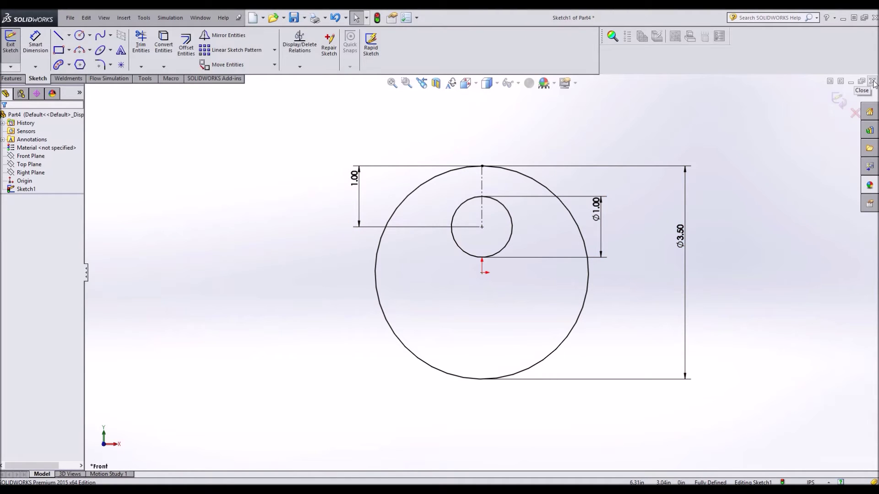
# Extrude the area between the two circles into a thin plate and save the part as Pump Housin
pyautogui.click(12, 78)
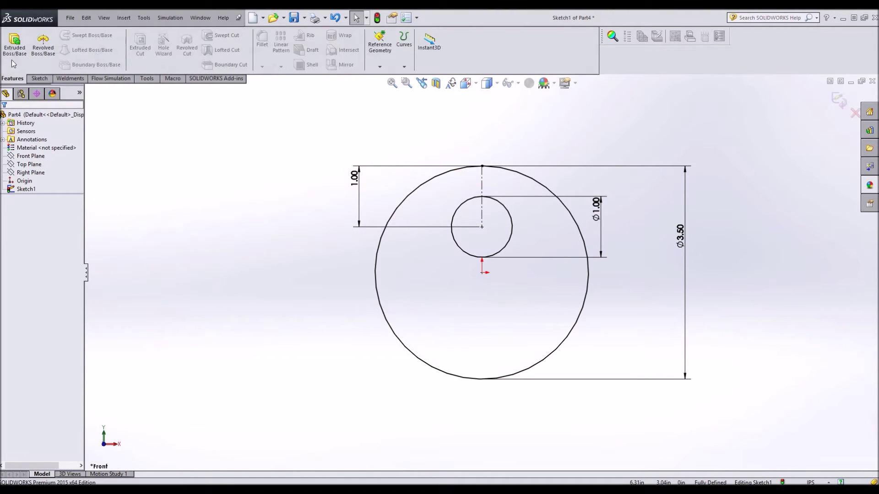
pyautogui.click(14, 43)
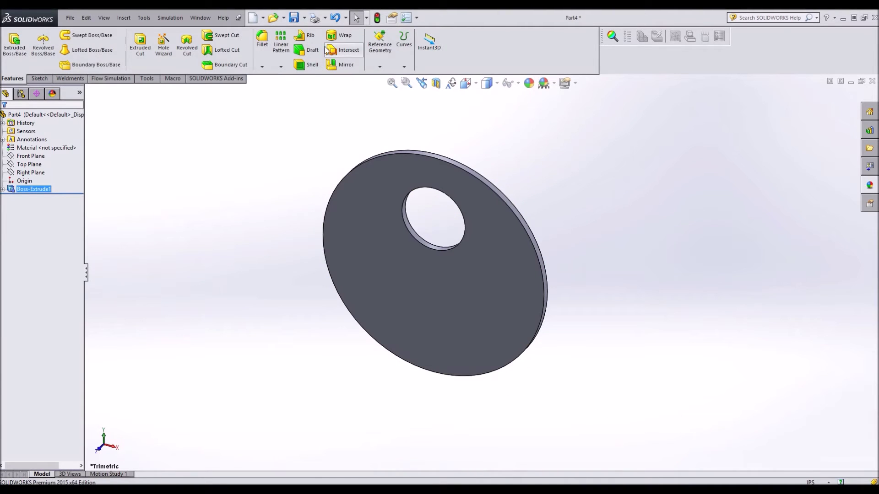
pyautogui.click(304, 18)
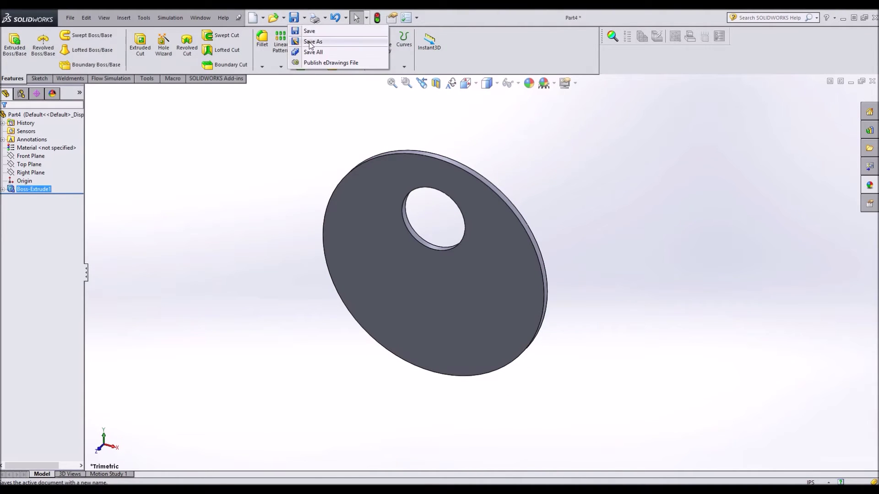
# Make a new assembly from the part and place Pump Housin as its first component
pyautogui.click(263, 18)
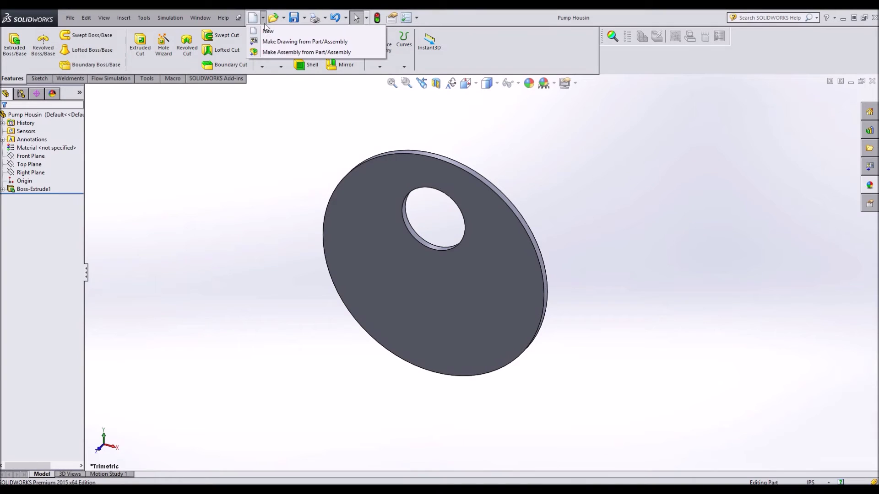
pyautogui.click(275, 52)
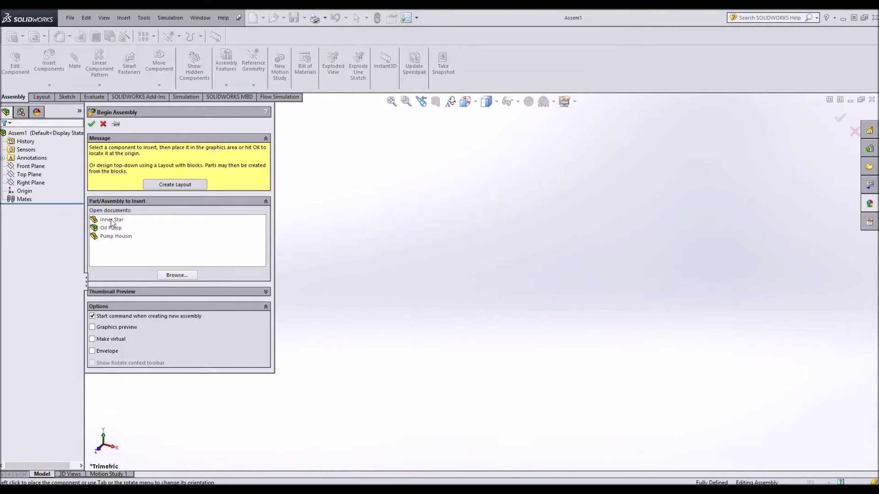
pyautogui.click(113, 238)
pyautogui.click(430, 260)
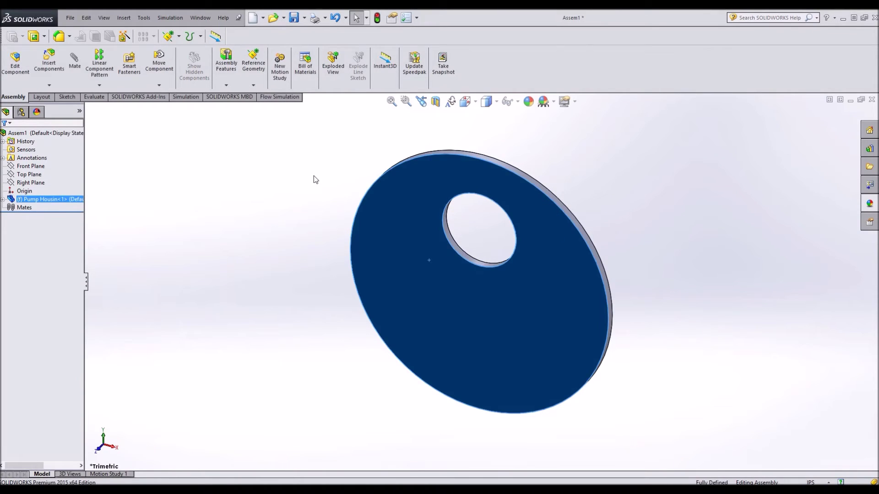
pyautogui.click(315, 172)
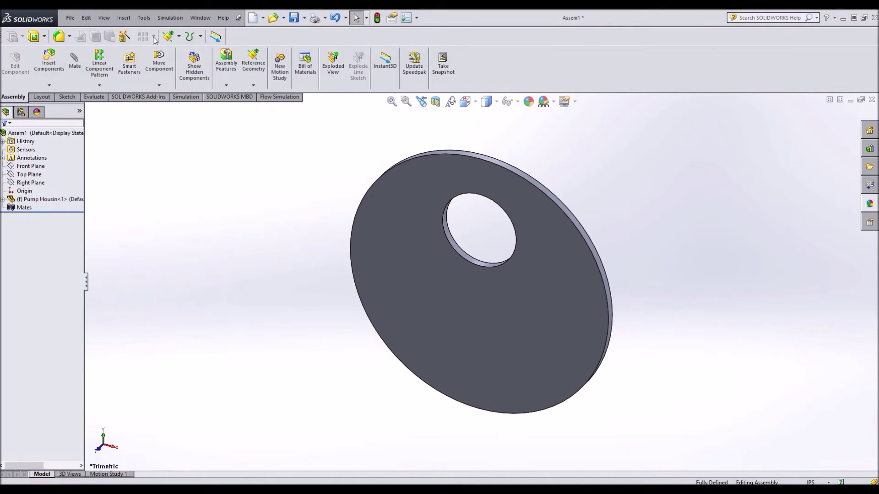
# Insert the Inner Star and the lobed outer ring, Part1, into the assembly
pyautogui.click(49, 61)
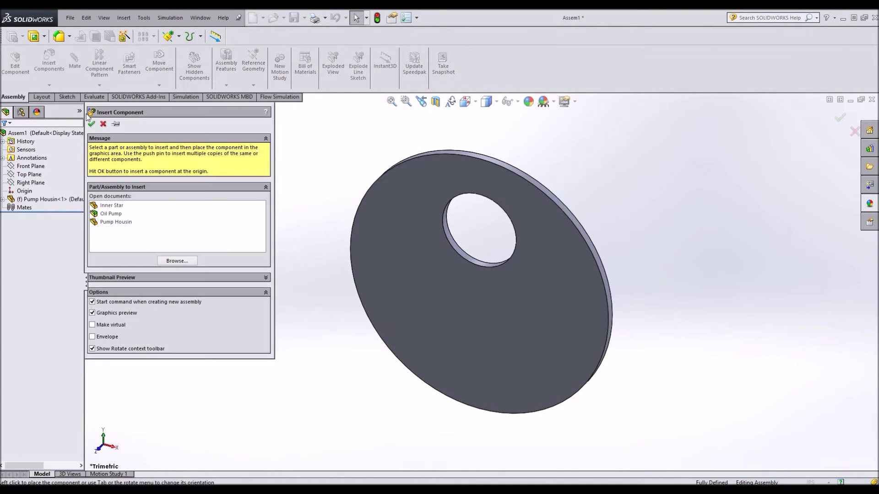
pyautogui.doubleClick(116, 205)
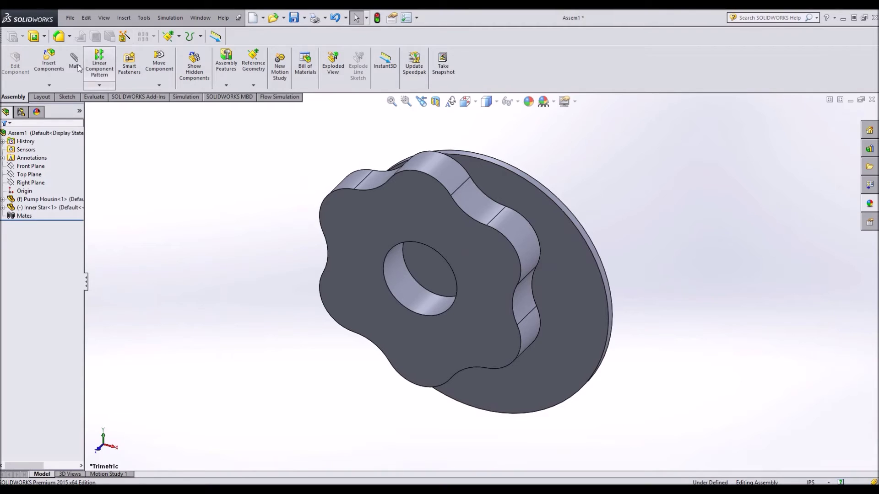
pyautogui.click(49, 61)
pyautogui.doubleClick(116, 222)
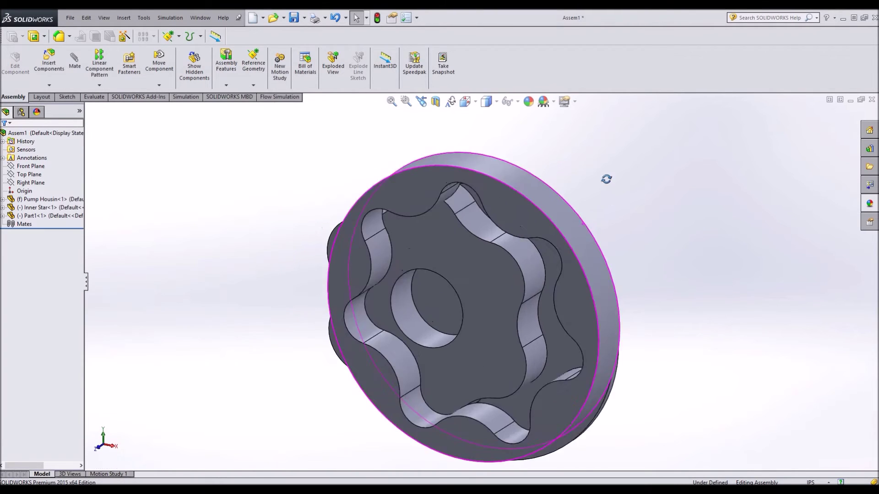
# Add a coincident mate between the Inner Star's flat face and the facing side of the Pump Housin plate
pyautogui.moveTo(608, 177); pyautogui.dragTo(585, 221, button='middle')
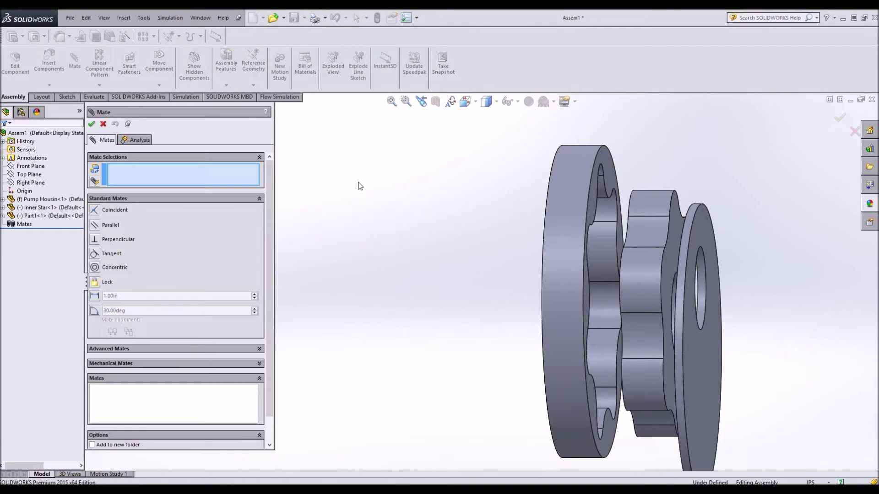
pyautogui.click(670, 264)
pyautogui.moveTo(672, 263); pyautogui.dragTo(669, 333, button='middle')
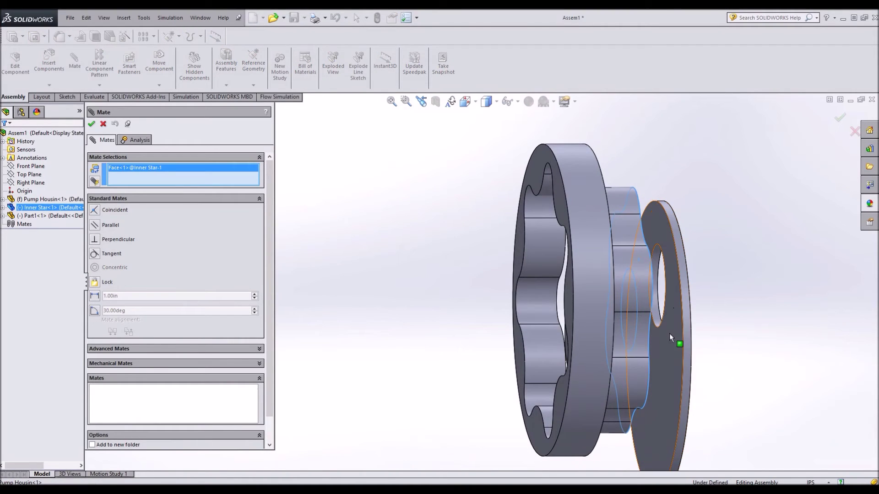
pyautogui.click(669, 344)
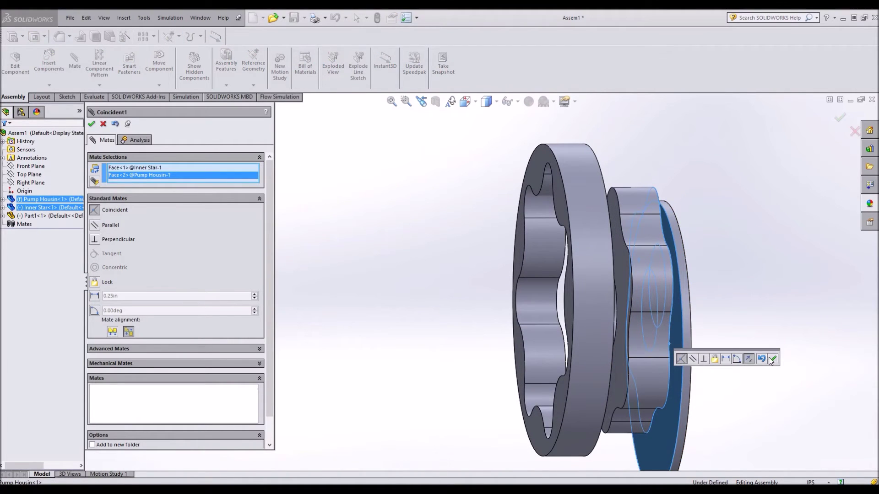
pyautogui.click(772, 360)
# Add a concentric mate between the Inner Star's bore and the hole in the Pump Housin plate
pyautogui.moveTo(700, 306); pyautogui.dragTo(643, 320, button='middle')
pyautogui.scroll(-5, 786, 280)
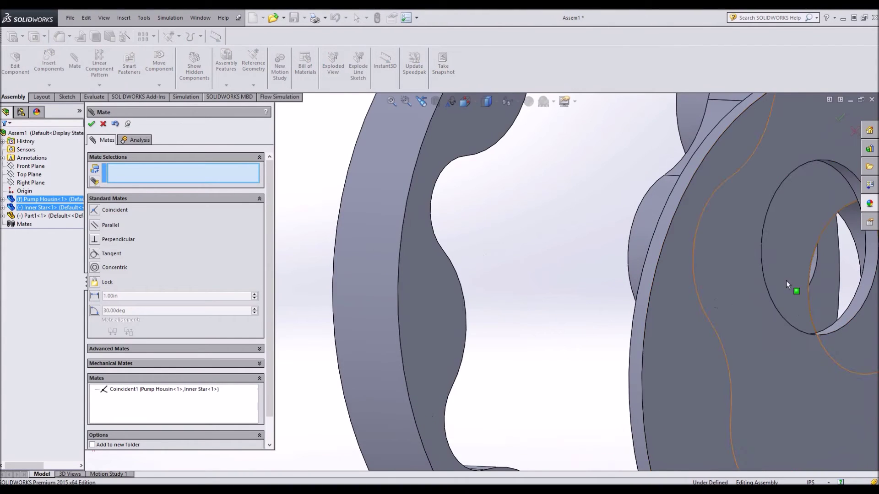
pyautogui.moveTo(787, 280); pyautogui.dragTo(814, 276, button='middle')
pyautogui.click(822, 272)
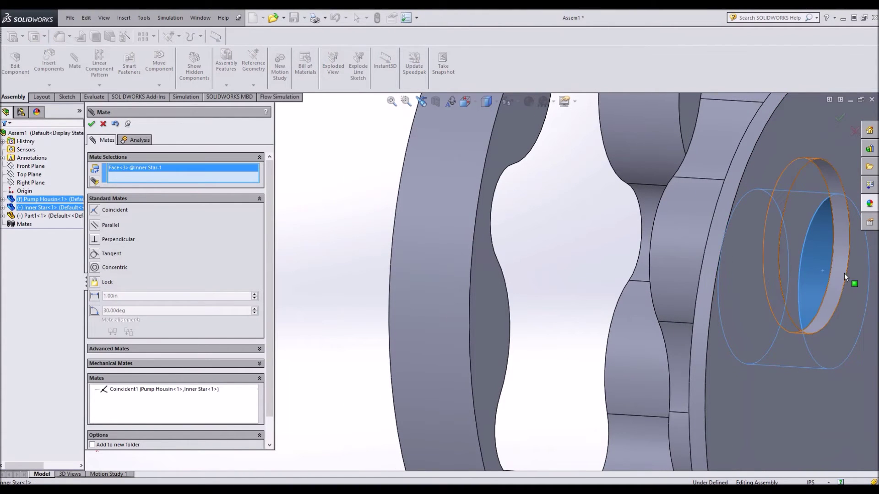
pyautogui.click(844, 273)
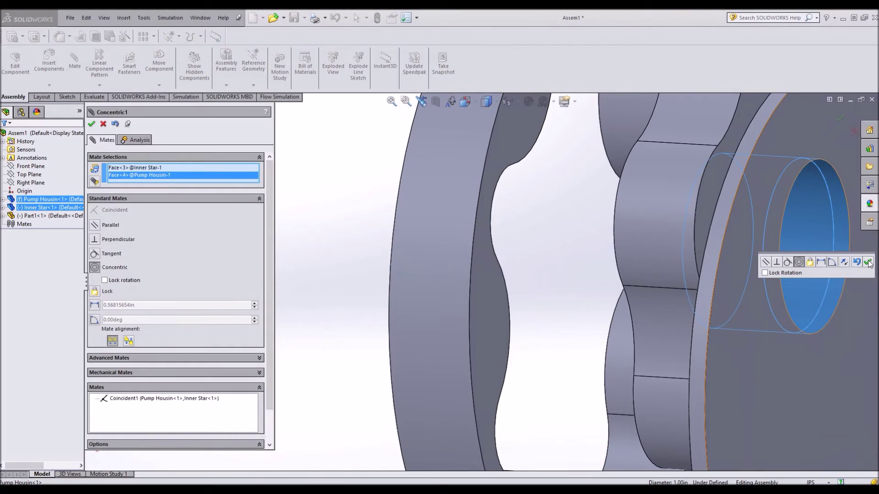
pyautogui.click(867, 262)
pyautogui.moveTo(621, 260); pyautogui.dragTo(648, 241, button='middle')
pyautogui.press('f')
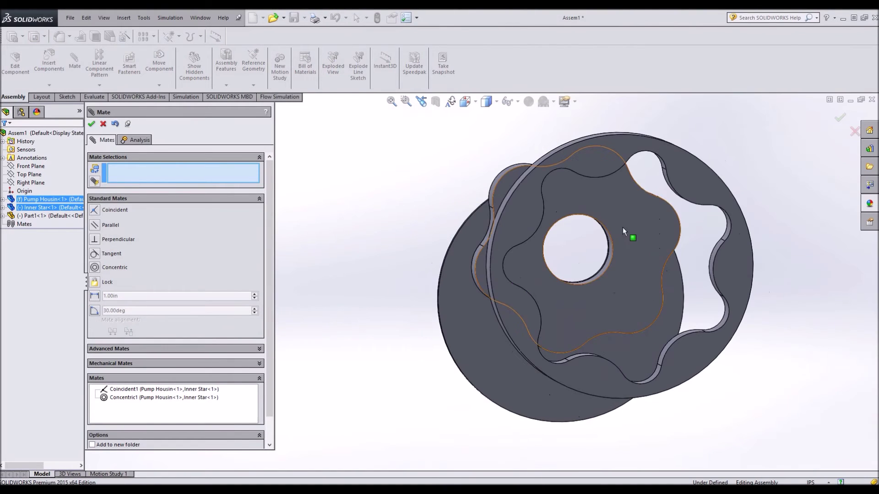
# Add a concentric mate between the outer ring's cylindrical outside face and the round rim of the Pump Housin plate
pyautogui.moveTo(501, 229); pyautogui.dragTo(507, 230, button='middle')
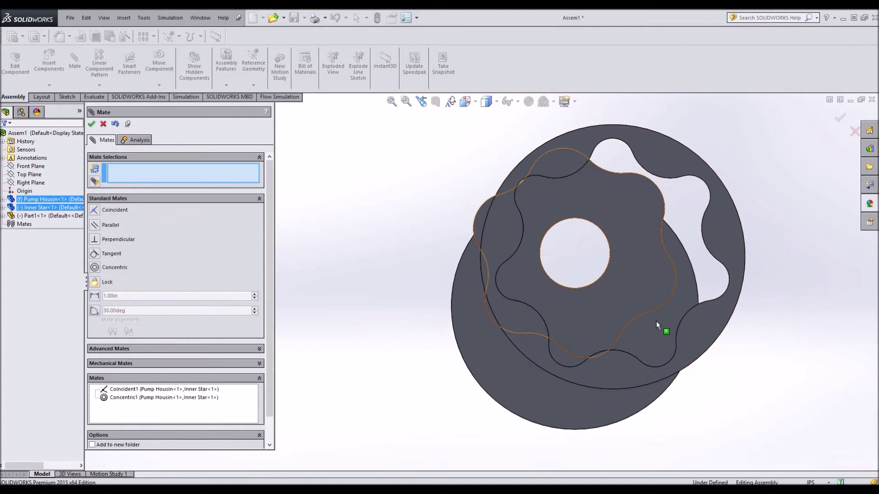
pyautogui.moveTo(802, 293); pyautogui.dragTo(663, 273, button='middle')
pyautogui.click(663, 274)
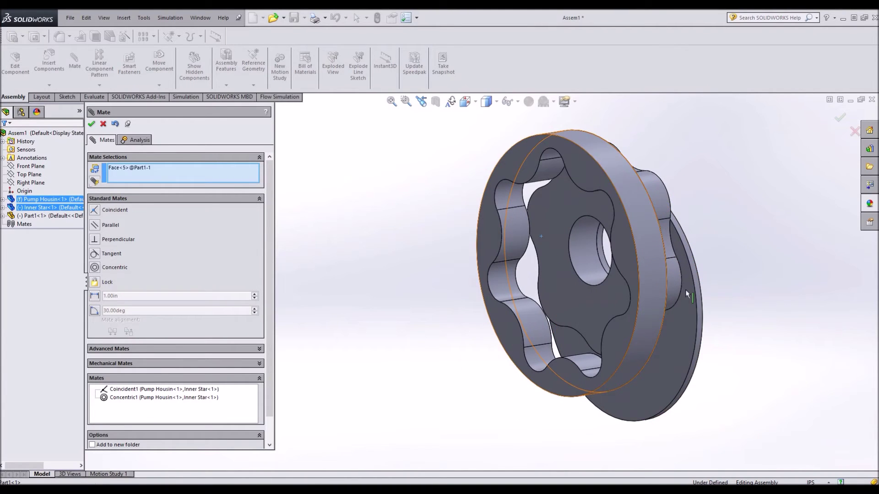
pyautogui.click(700, 305)
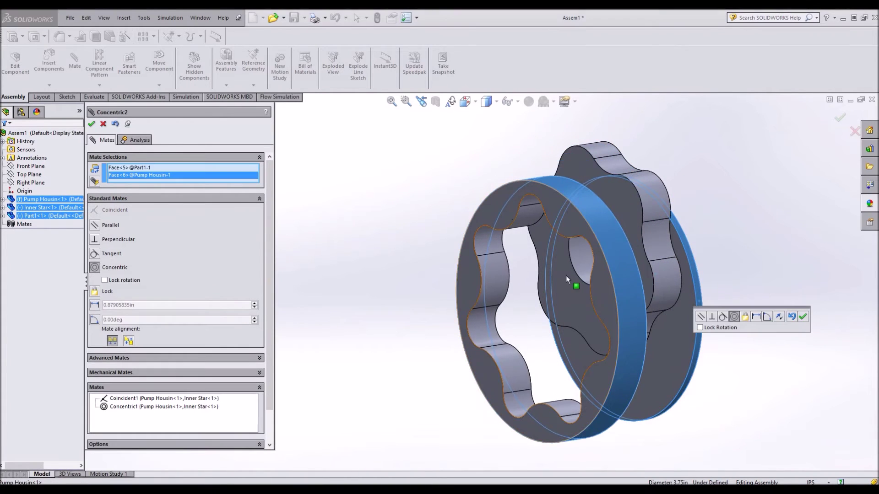
pyautogui.click(802, 316)
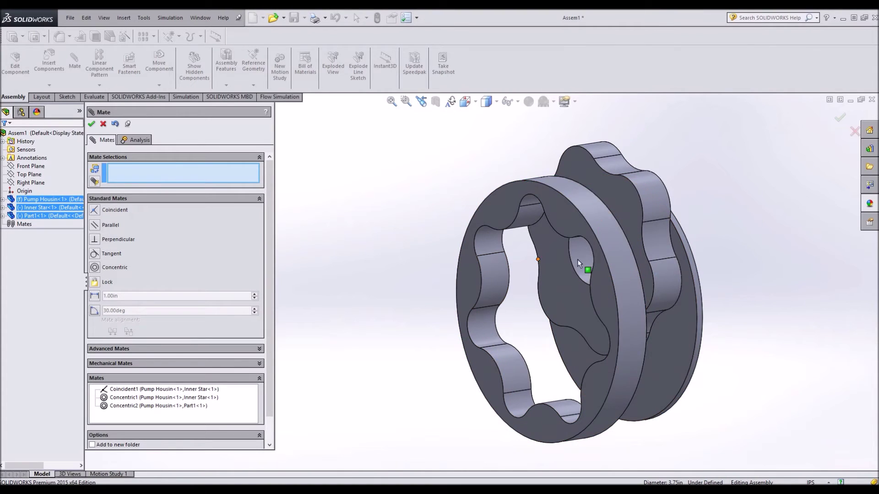
# Add a coincident mate between the outer ring's flat face and the gear side of the Pump Housin plate
pyautogui.click(627, 269)
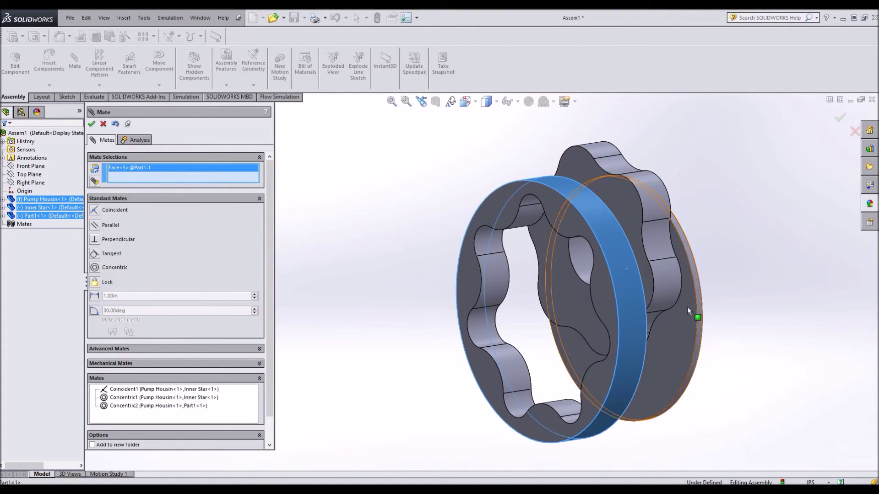
pyautogui.click(631, 322)
pyautogui.moveTo(632, 322); pyautogui.dragTo(582, 366, button='middle')
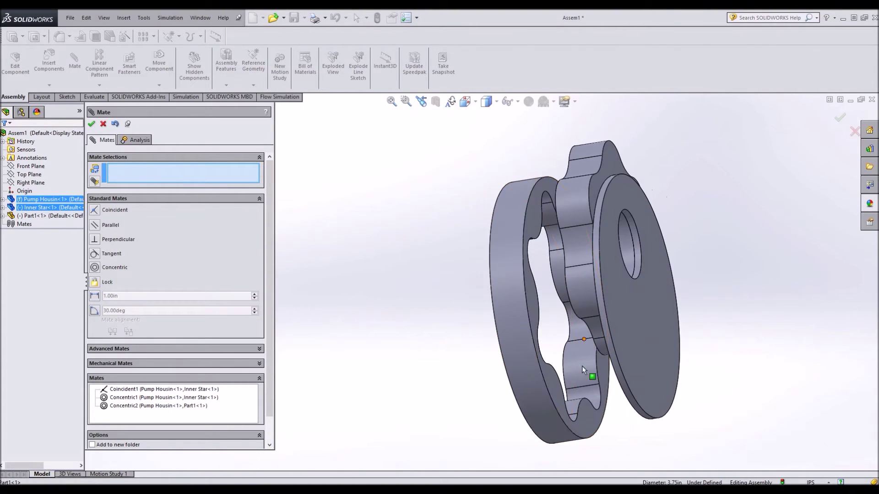
pyautogui.click(586, 410)
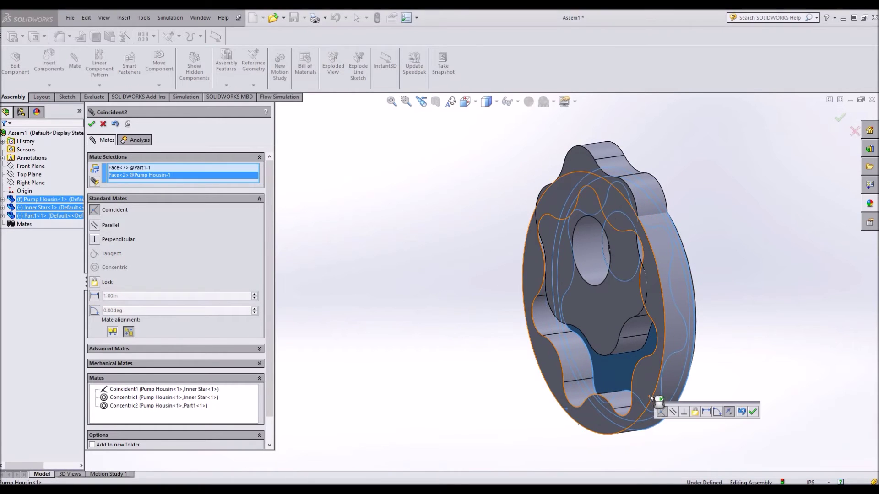
pyautogui.click(752, 411)
# Rotate the Inner Star and outer ring about their axes until their lobes line up, and finish mating
pyautogui.moveTo(741, 409); pyautogui.dragTo(793, 373, button='middle')
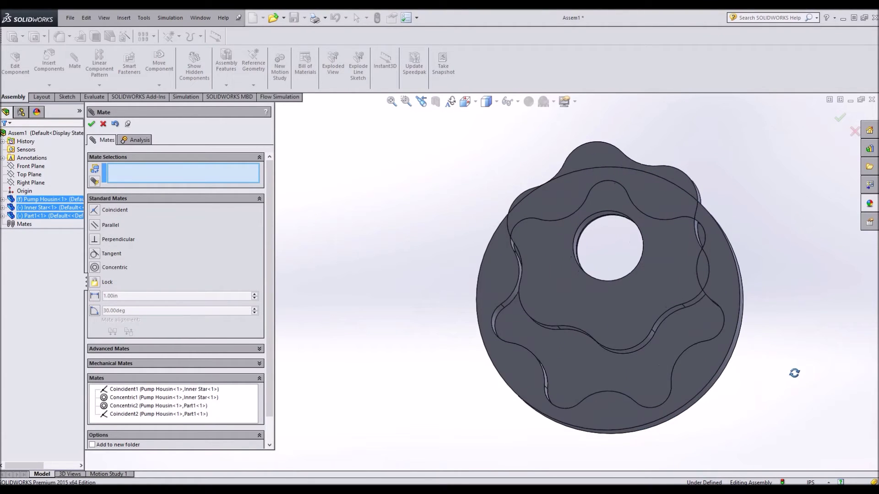
pyautogui.moveTo(693, 300); pyautogui.dragTo(463, 260)
pyautogui.moveTo(663, 224); pyautogui.dragTo(674, 276)
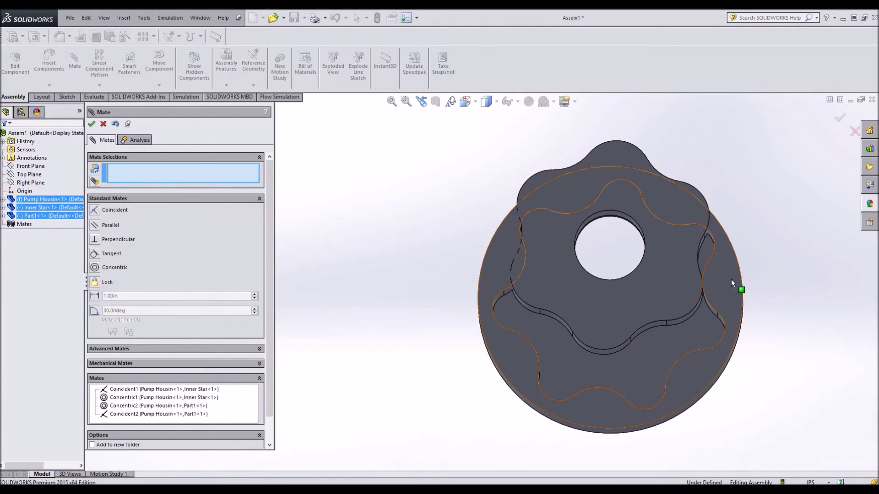
pyautogui.moveTo(731, 279); pyautogui.dragTo(716, 263)
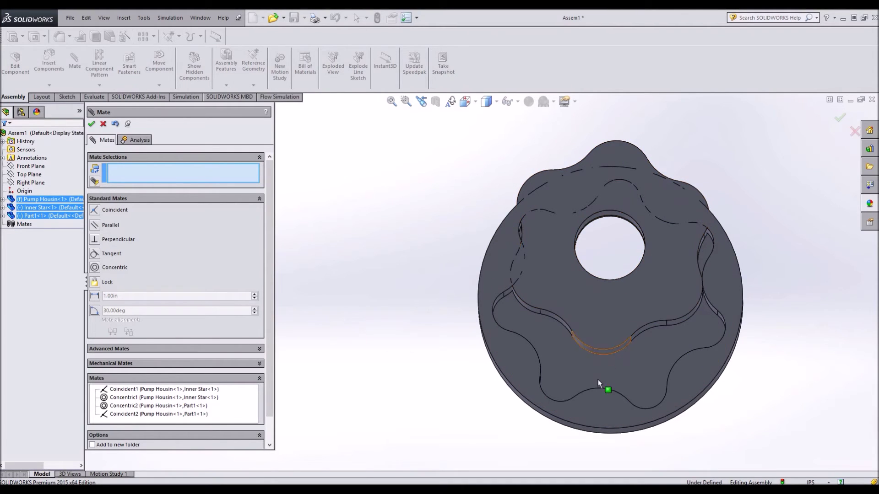
pyautogui.moveTo(605, 347); pyautogui.dragTo(609, 348)
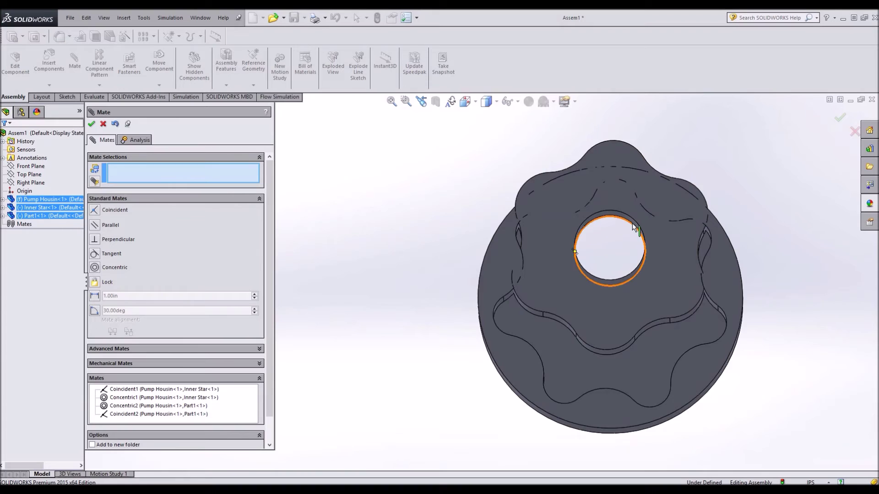
pyautogui.scroll(-3, 595, 229)
pyautogui.scroll(2, 536, 300)
pyautogui.moveTo(516, 304); pyautogui.dragTo(535, 338, button='middle')
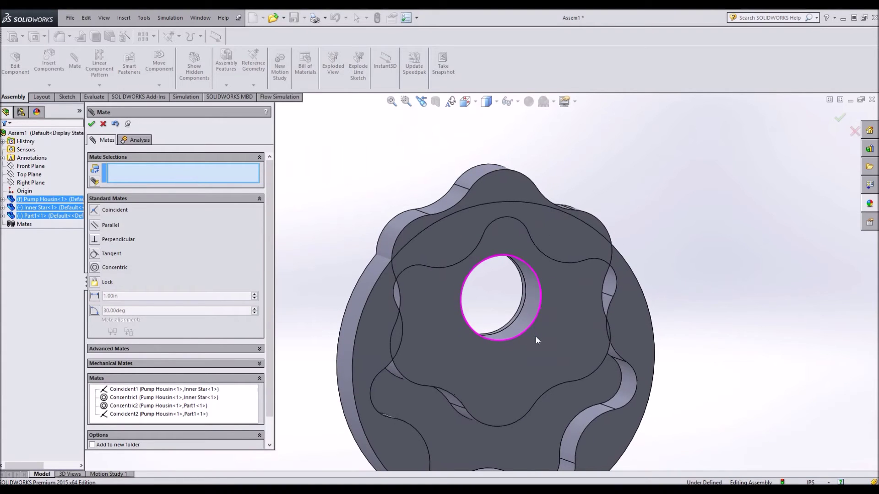
pyautogui.rightClick(535, 435)
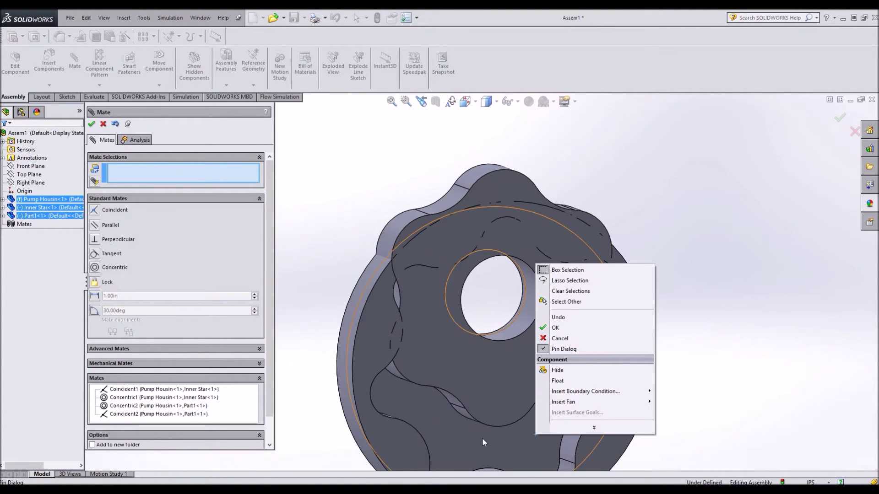
pyautogui.click(314, 240)
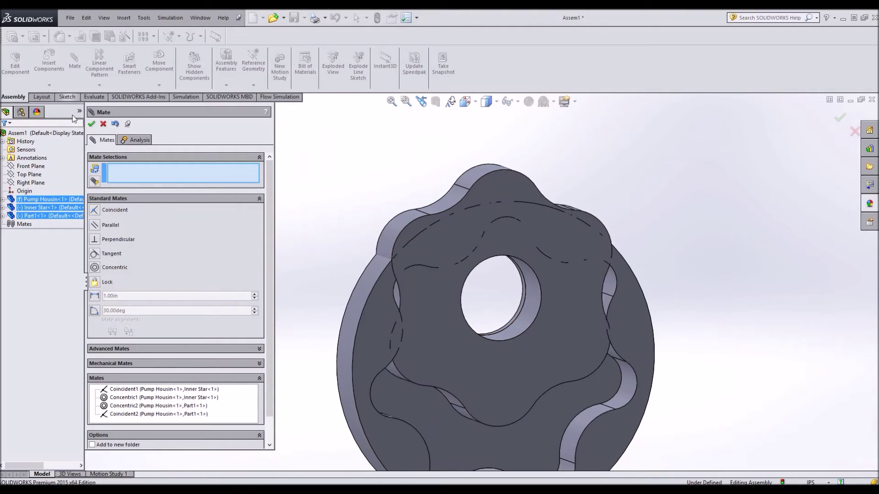
pyautogui.click(103, 123)
# Measure the gap between the Inner Star's lowest lobe and the outer ring's inner lobe directly below it
pyautogui.click(94, 96)
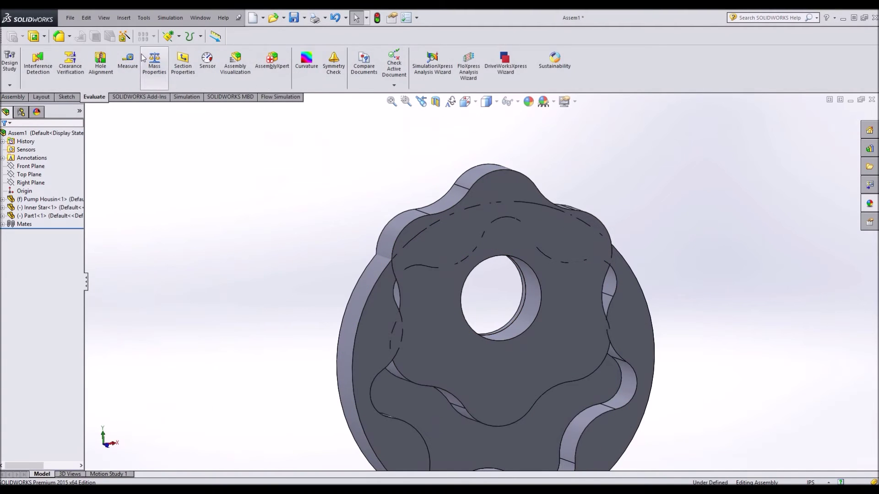
pyautogui.click(127, 64)
pyautogui.scroll(4, 458, 320)
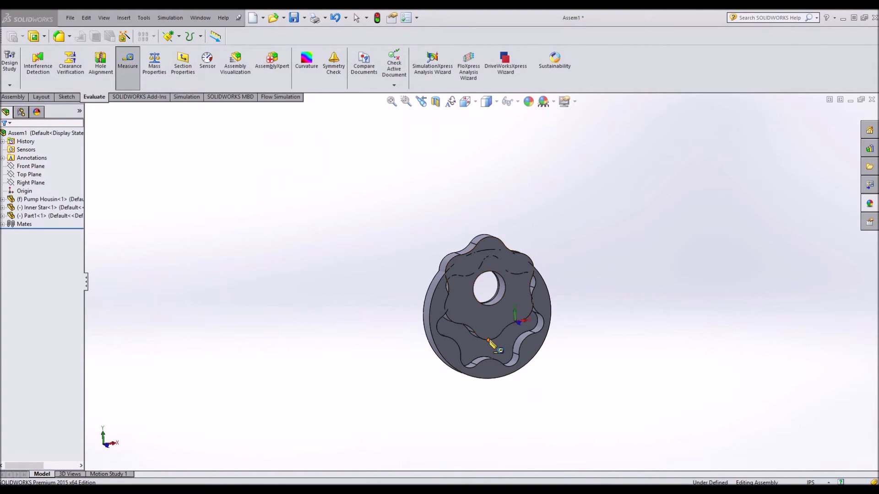
pyautogui.click(489, 360)
pyautogui.click(491, 360)
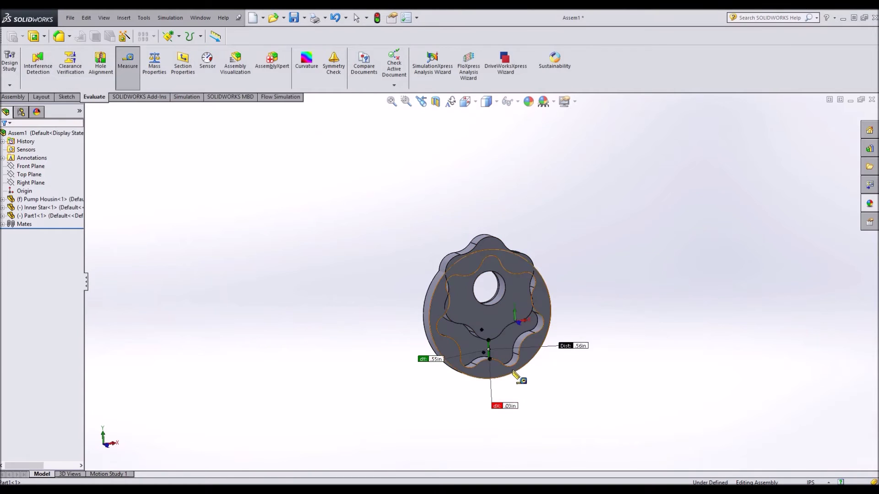
pyautogui.scroll(-3, 518, 376)
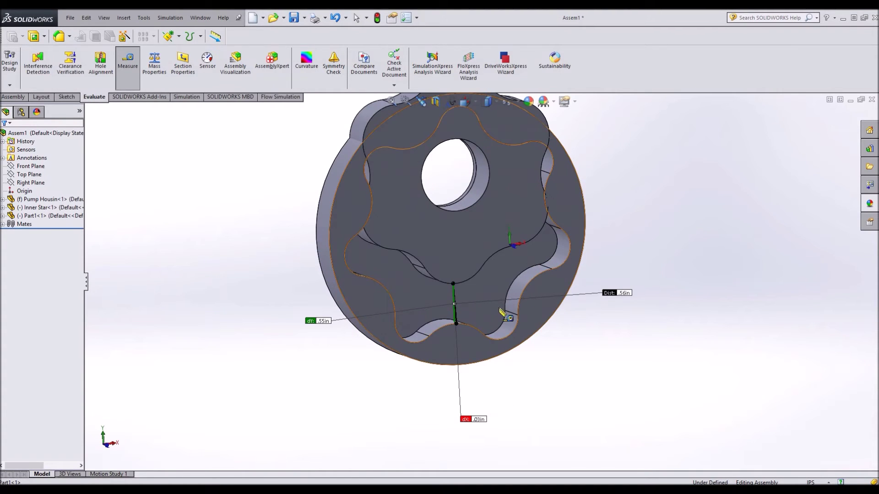
pyautogui.press('Escape')
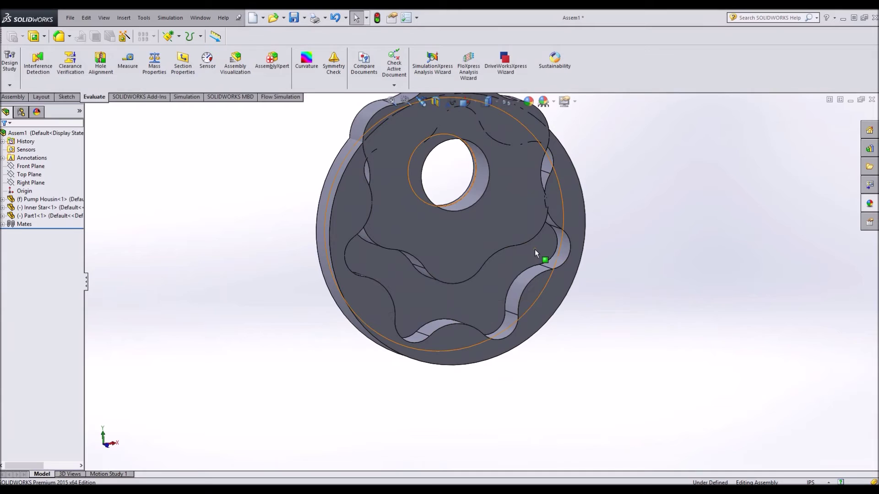
# Open the Pump Housin part and, in its extrusion sketch, set the distance from the outer circle's top to the hole's centre to 1.55 in
pyautogui.rightClick(526, 253)
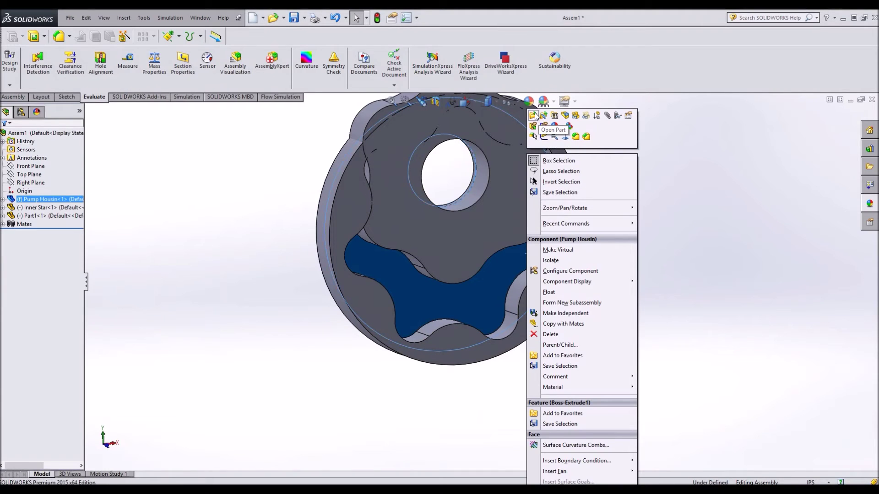
pyautogui.click(534, 116)
pyautogui.rightClick(463, 242)
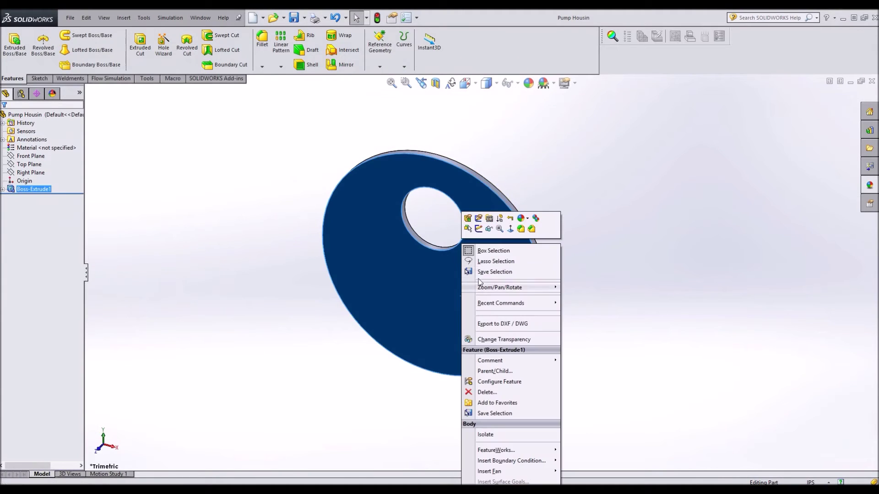
pyautogui.click(476, 220)
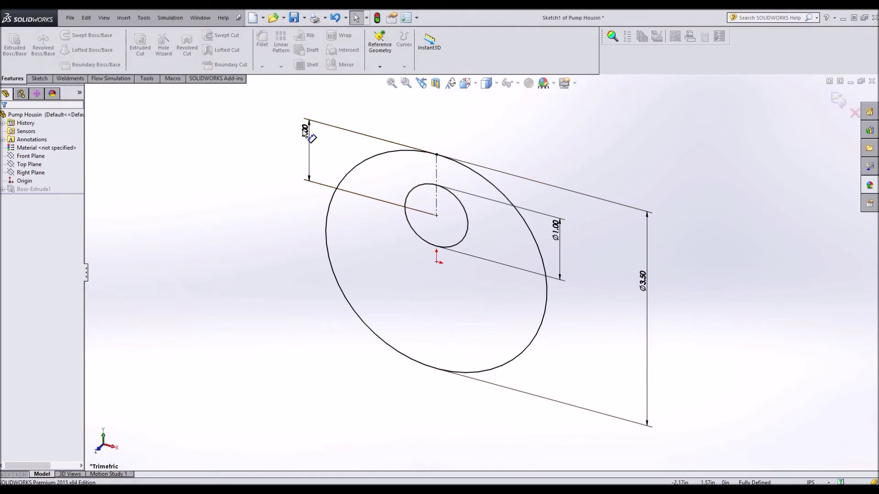
pyautogui.doubleClick(305, 130)
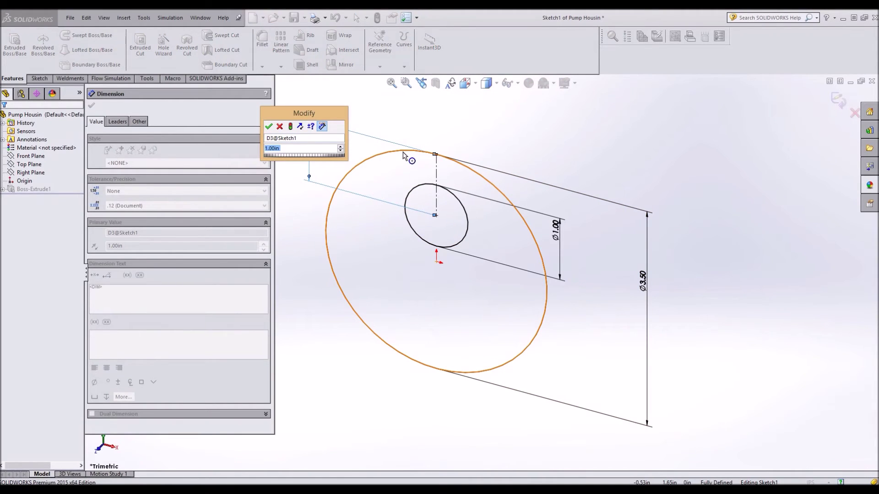
pyautogui.write('1.55')
pyautogui.press('Return')
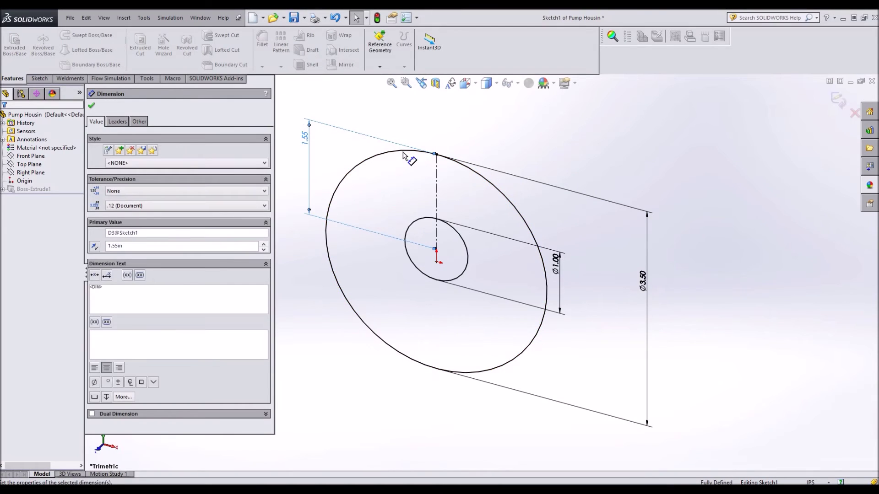
pyautogui.press('Escape')
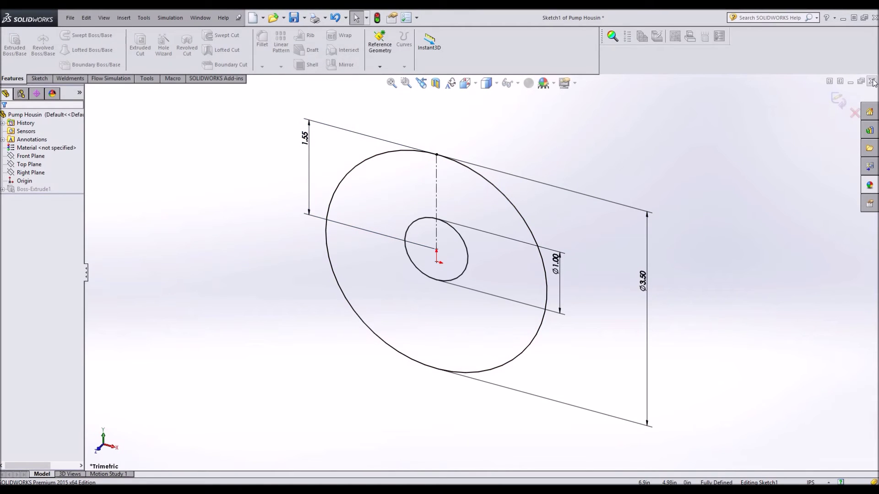
# Save and close the Pump Housin part, and update the assembly with the changed hole position
pyautogui.click(872, 81)
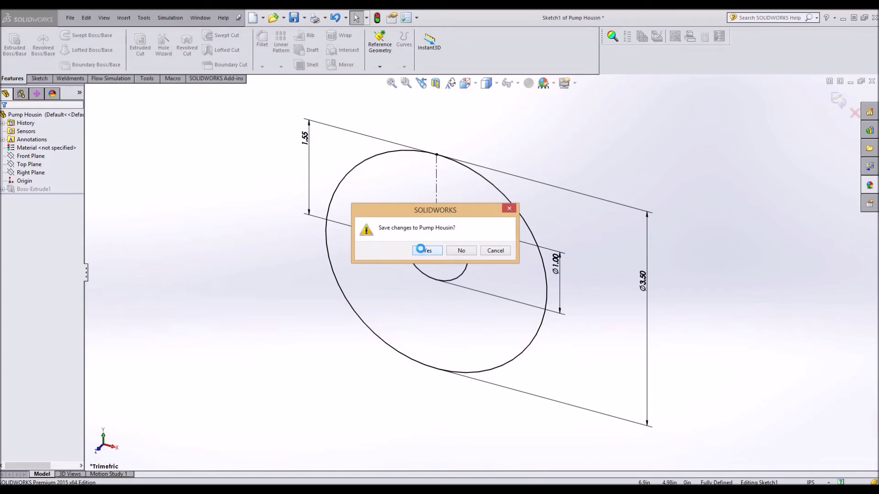
pyautogui.click(420, 250)
pyautogui.click(430, 224)
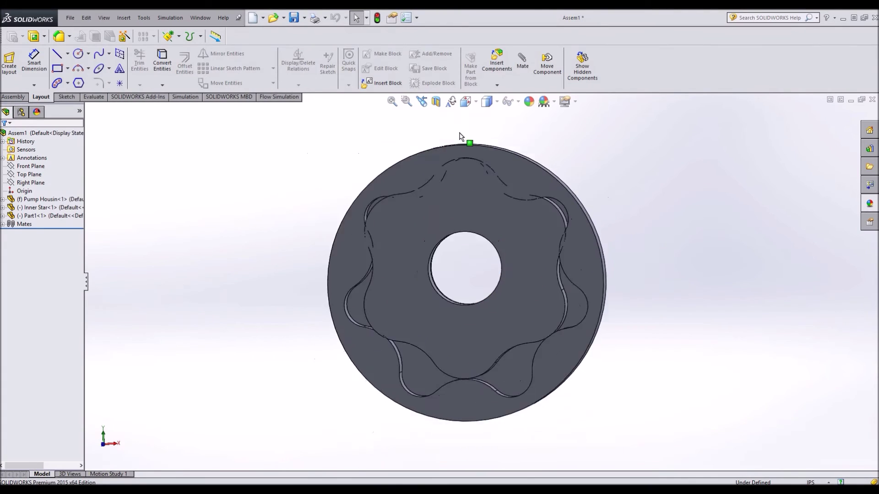
# Turn the Inner Star slightly to seat its upper lobe in the outer ring's recess, and check the fit up close
pyautogui.scroll(-5, 461, 137)
pyautogui.moveTo(502, 293); pyautogui.dragTo(491, 300)
pyautogui.press('Escape')
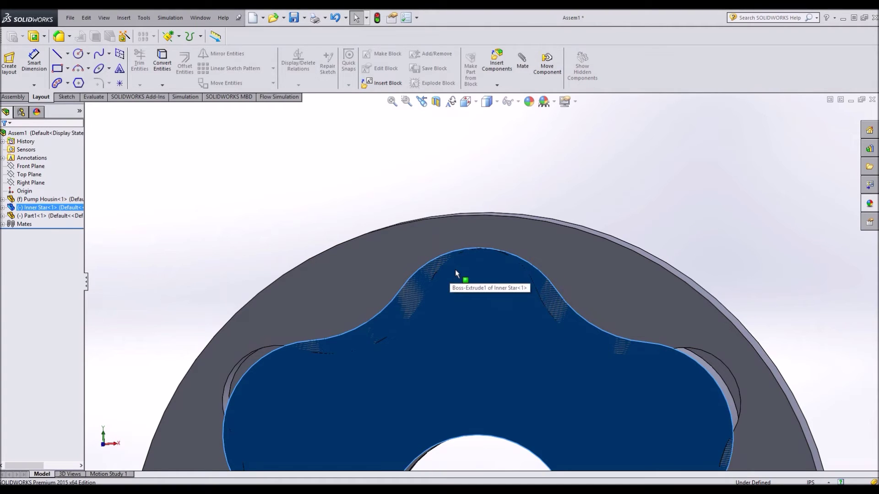
pyautogui.click(497, 341)
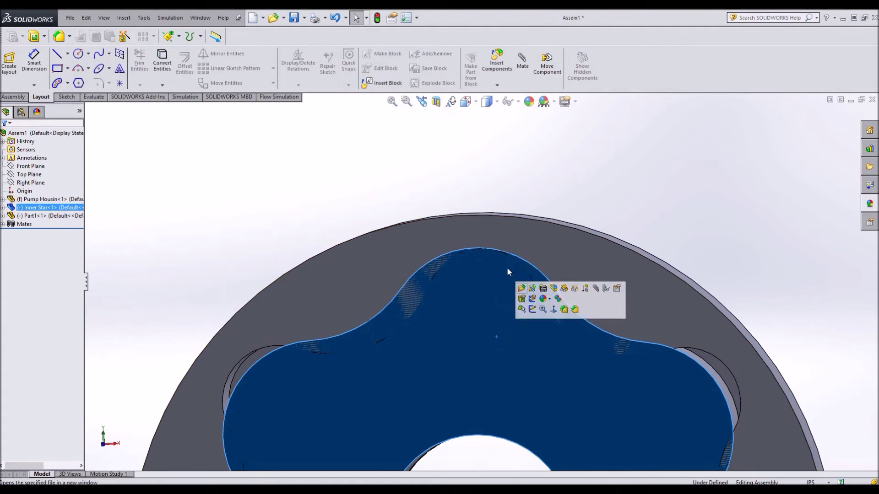
# Save the assembly as Grotor Pum, inspect the outer ring's sketch in place, and return to the assembly
pyautogui.rightClick(562, 255)
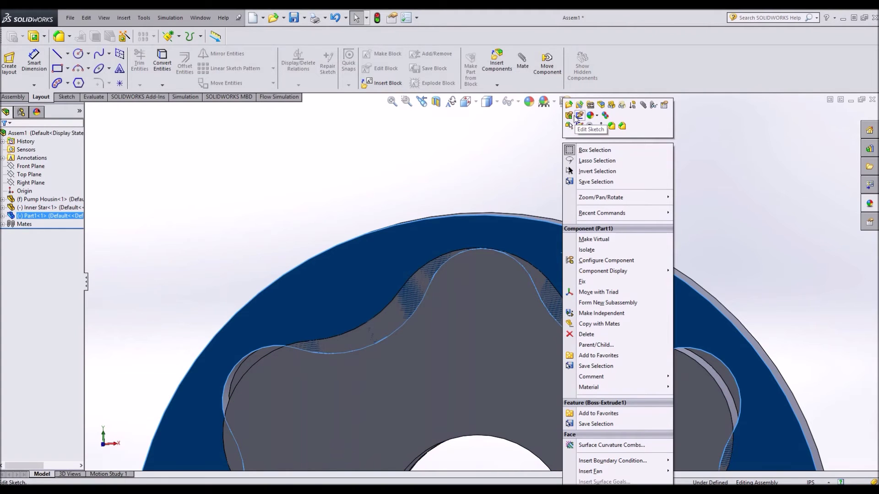
pyautogui.click(569, 109)
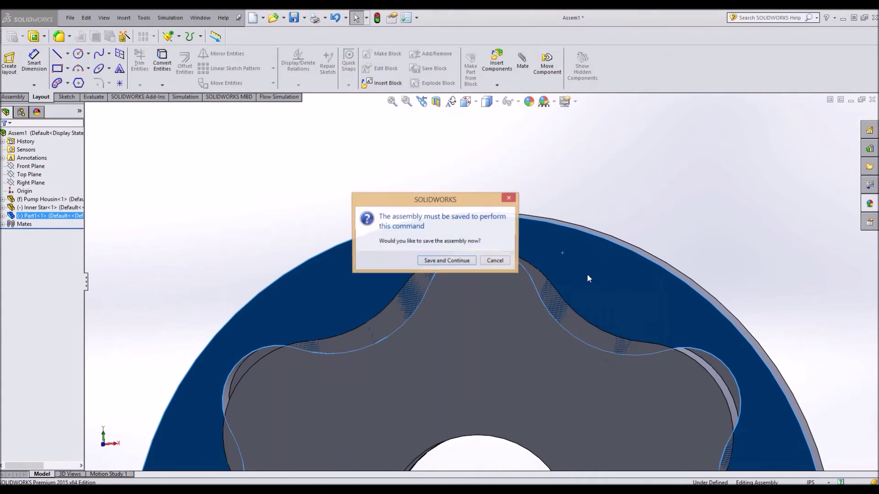
pyautogui.click(446, 261)
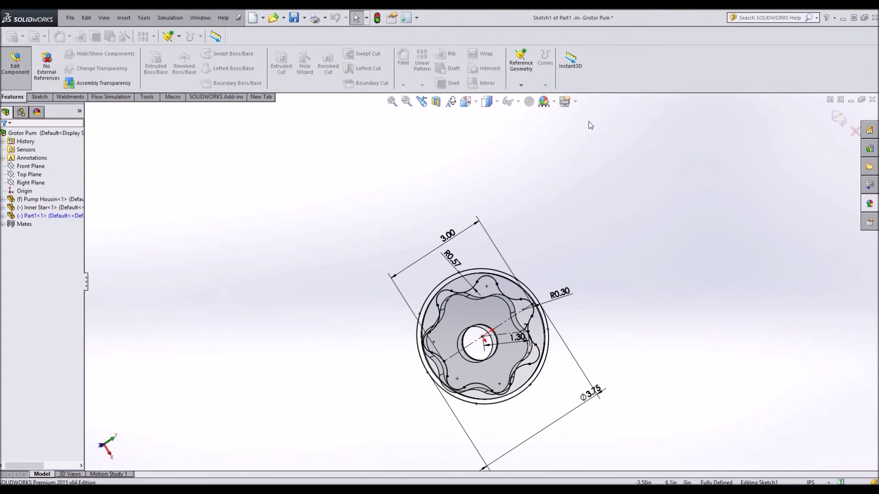
pyautogui.click(376, 18)
pyautogui.click(15, 64)
# Edit the Inner Star's sketch in place, set the lobe tip radius to 0.3 in, rebuild, and return to the assembly
pyautogui.scroll(-5, 422, 293)
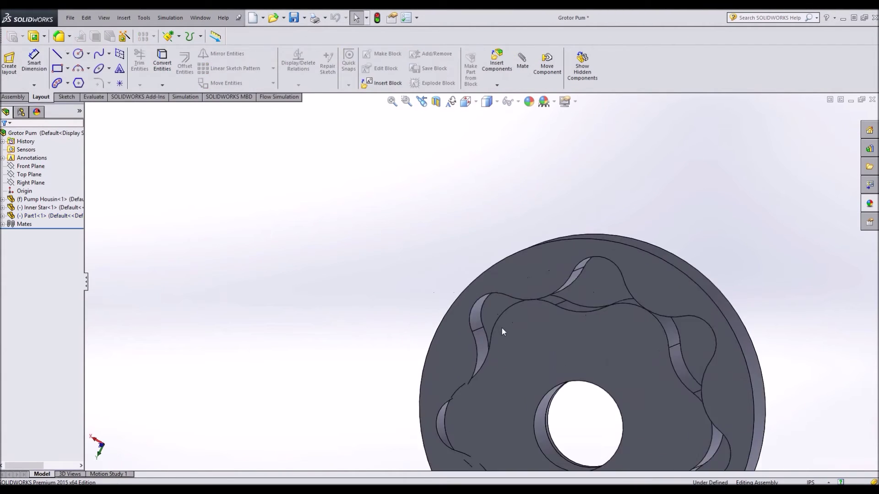
pyautogui.rightClick(611, 322)
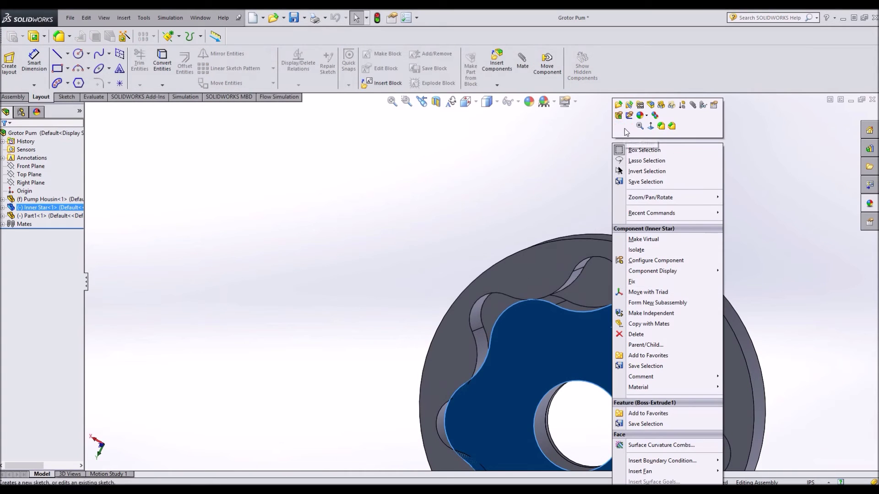
pyautogui.click(629, 116)
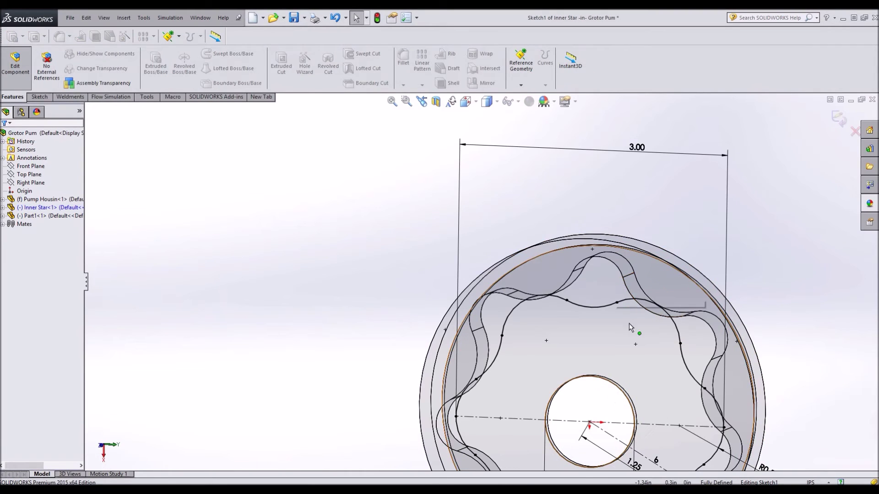
pyautogui.scroll(3, 481, 283)
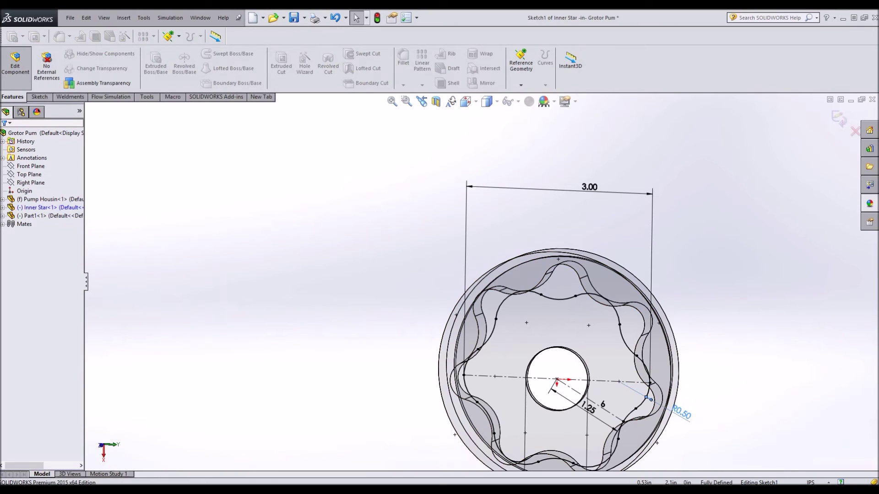
pyautogui.doubleClick(680, 412)
pyautogui.write('0.3')
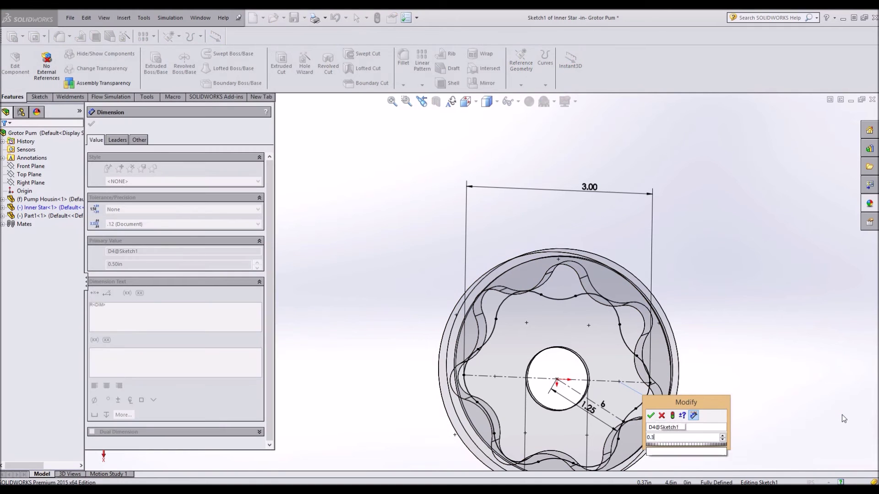
pyautogui.press('Return')
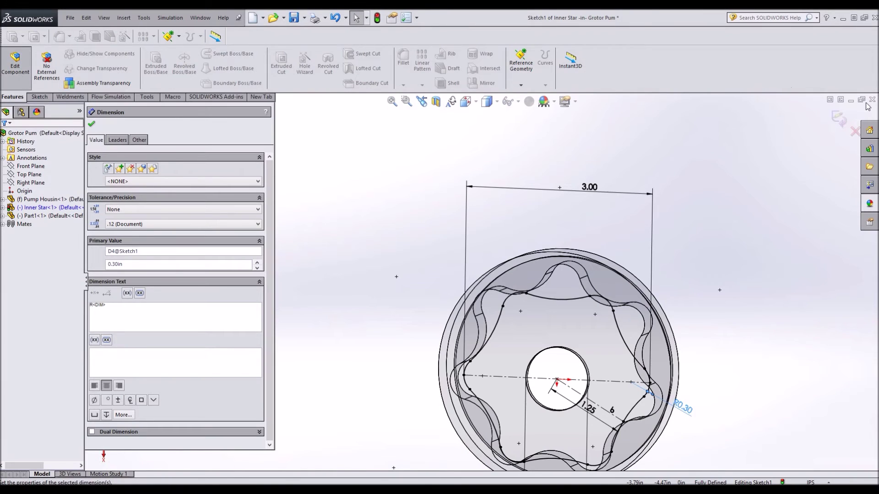
pyautogui.click(378, 18)
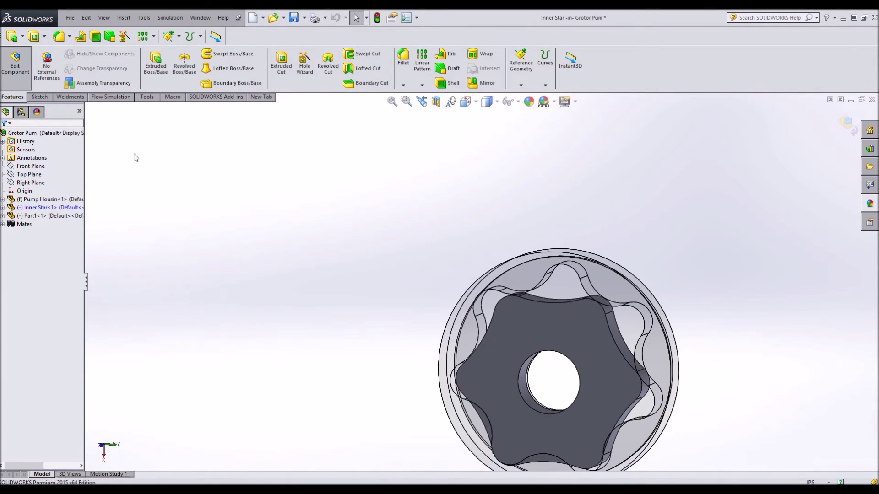
pyautogui.click(15, 62)
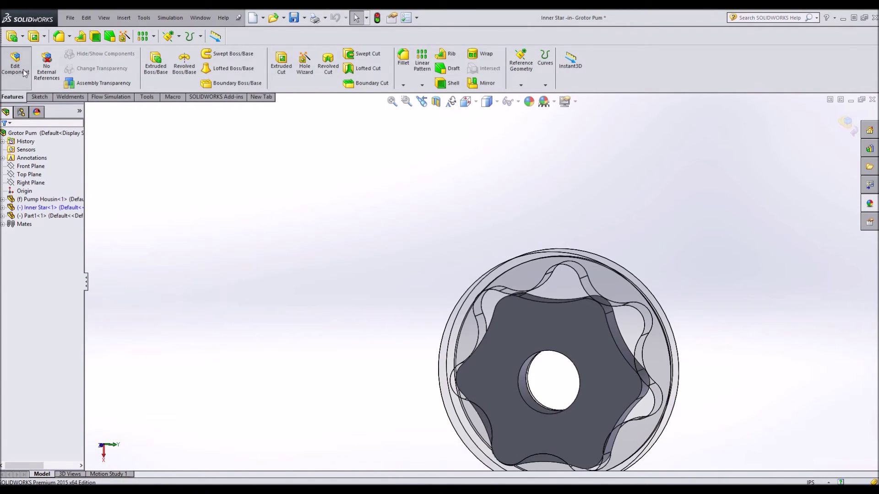
# View the gears face-on and turn the Inner Star so its upper lobe seats in the outer ring's recess
pyautogui.click(602, 372)
pyautogui.hotkey('ctrl', '8')
pyautogui.click(625, 228)
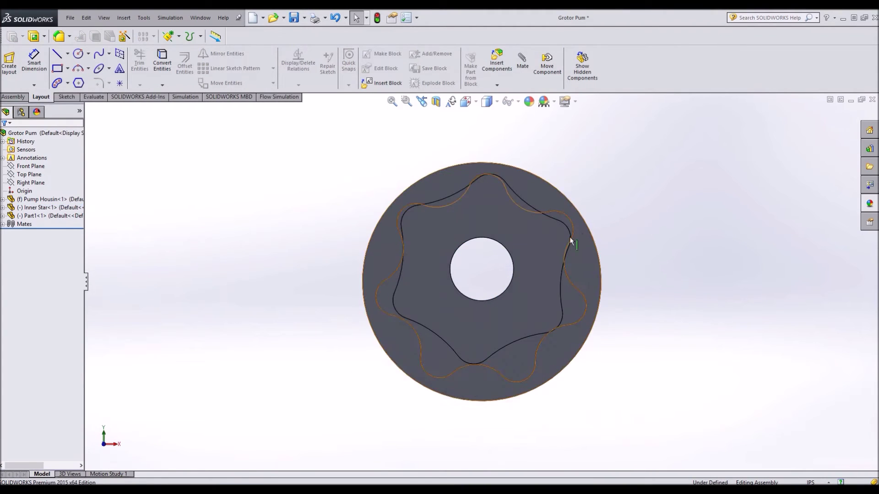
pyautogui.moveTo(569, 237); pyautogui.dragTo(552, 234)
pyautogui.press('Escape')
pyautogui.scroll(-5, 526, 186)
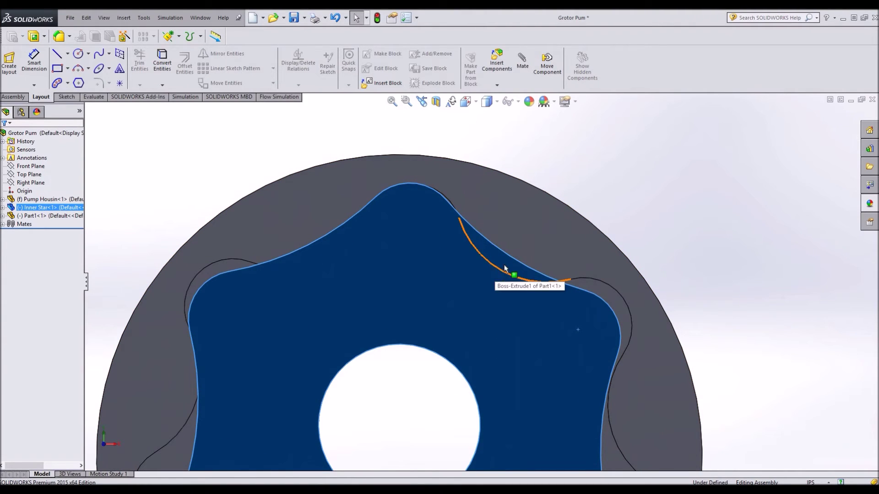
# Open the outer ring's sketch in place to inspect its lobe dimensions, and return to the assembly
pyautogui.rightClick(530, 247)
pyautogui.click(543, 116)
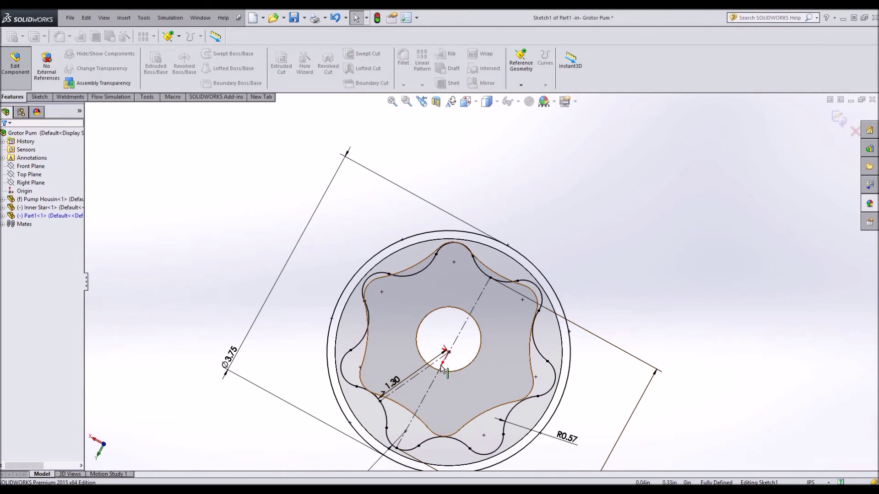
pyautogui.hotkey('ctrl', 'b')
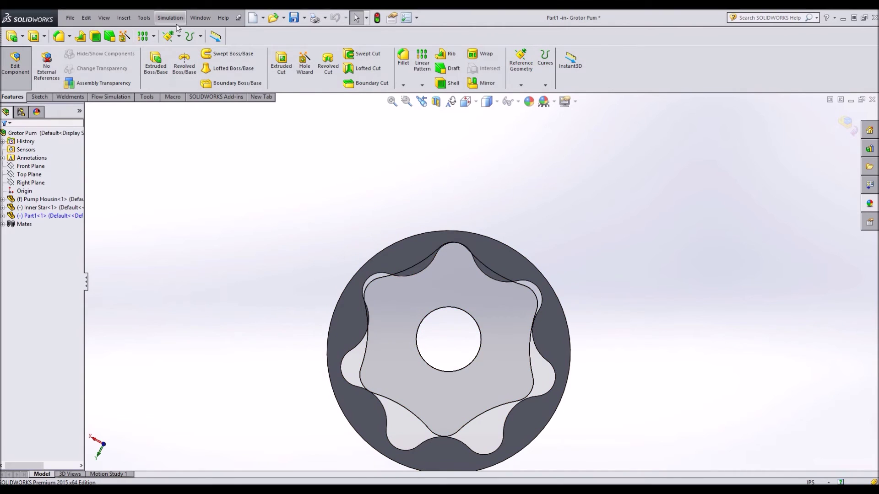
pyautogui.click(15, 64)
# Open the Inner Star's sketch in place and set the distance from its centre to the valley between lobes to 1.00 in
pyautogui.rightClick(430, 290)
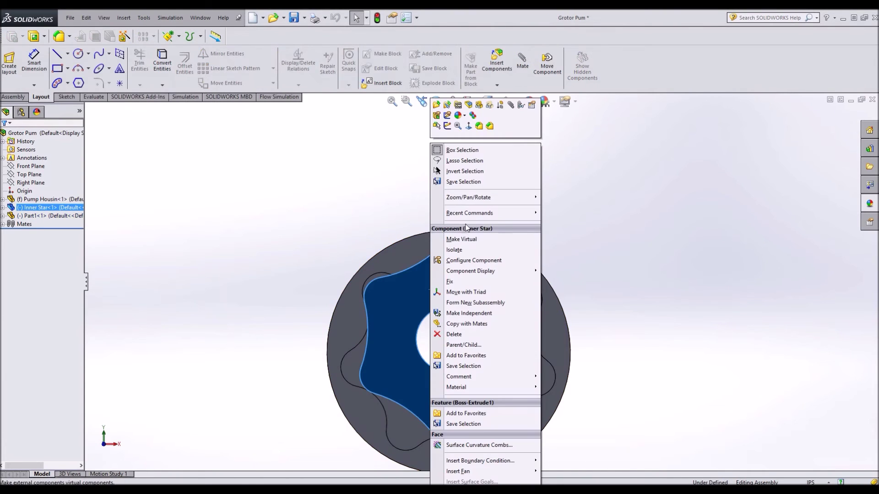
pyautogui.click(447, 115)
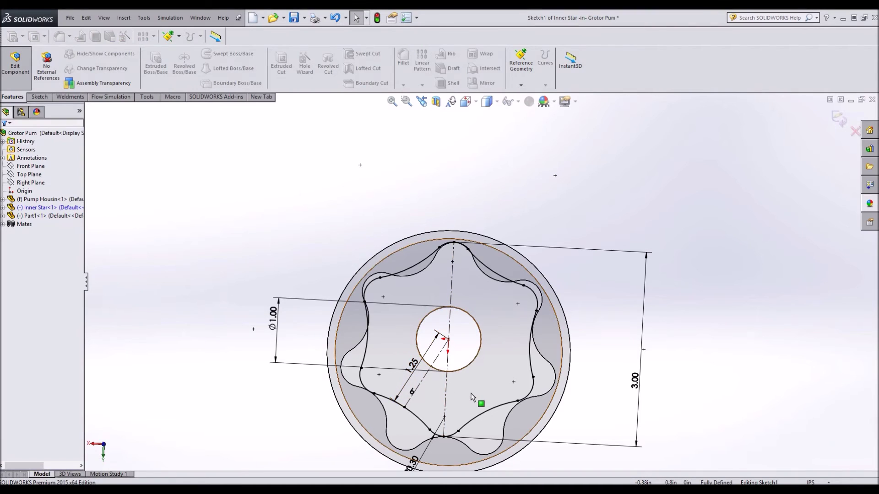
pyautogui.doubleClick(412, 364)
pyautogui.write('1.00in')
pyautogui.press('Return')
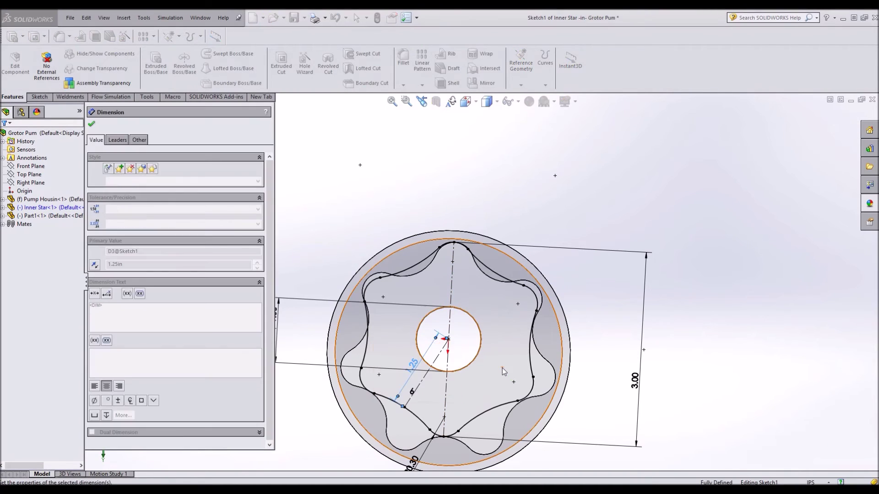
# Set the Inner Star's centre-to-valley distance to 1.15 in
pyautogui.doubleClick(421, 365)
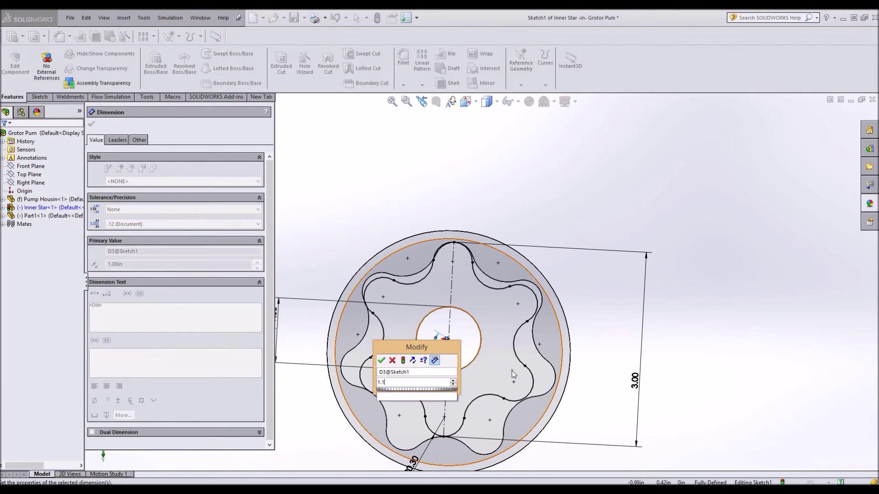
pyautogui.press('Return')
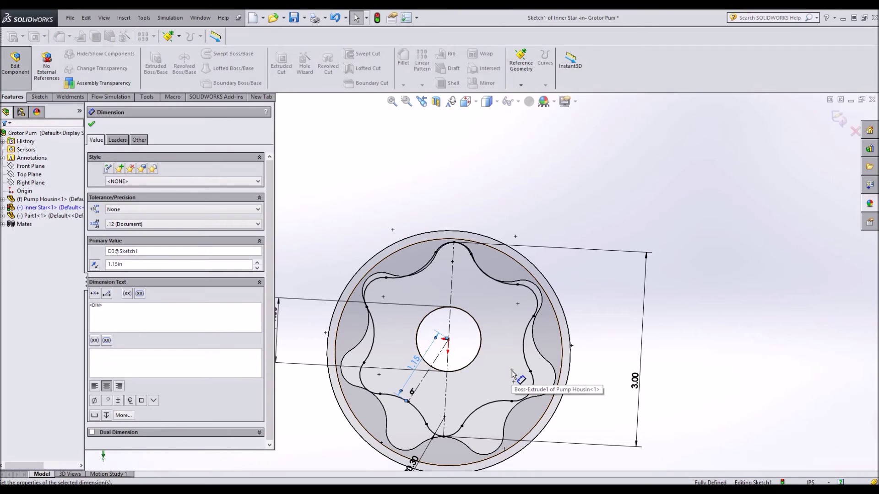
pyautogui.press('Escape')
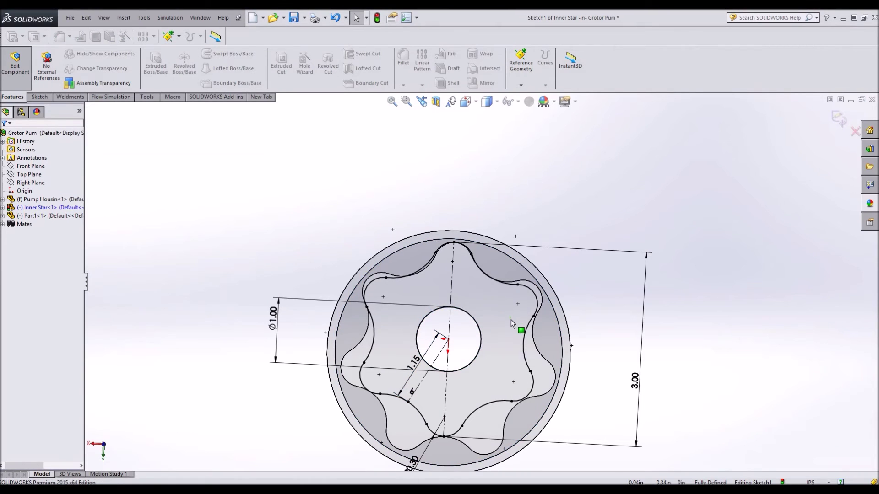
# Set the Inner Star's centre-to-valley distance to 1.12 in and return to the assembly
pyautogui.doubleClick(414, 361)
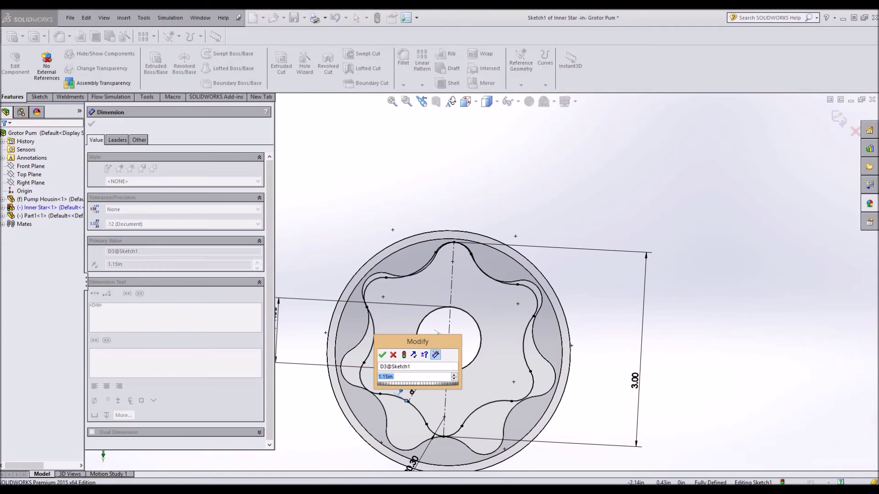
pyautogui.write('1.12')
pyautogui.press('Return')
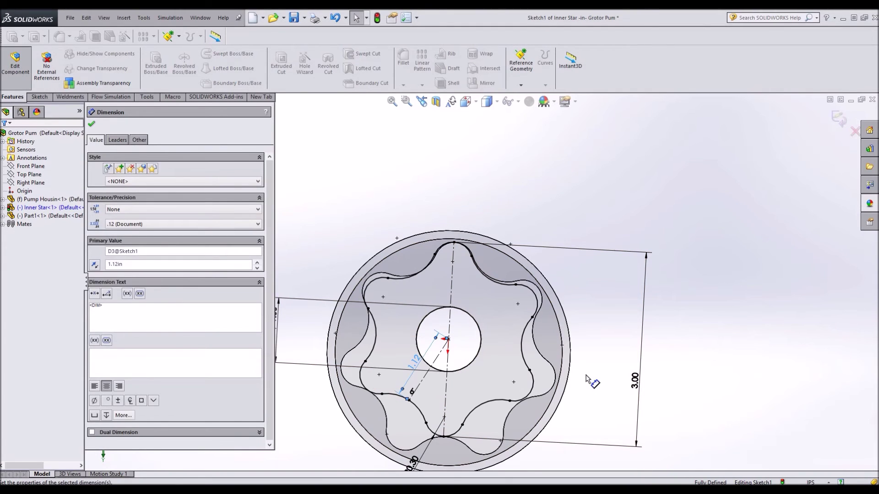
pyautogui.click(92, 125)
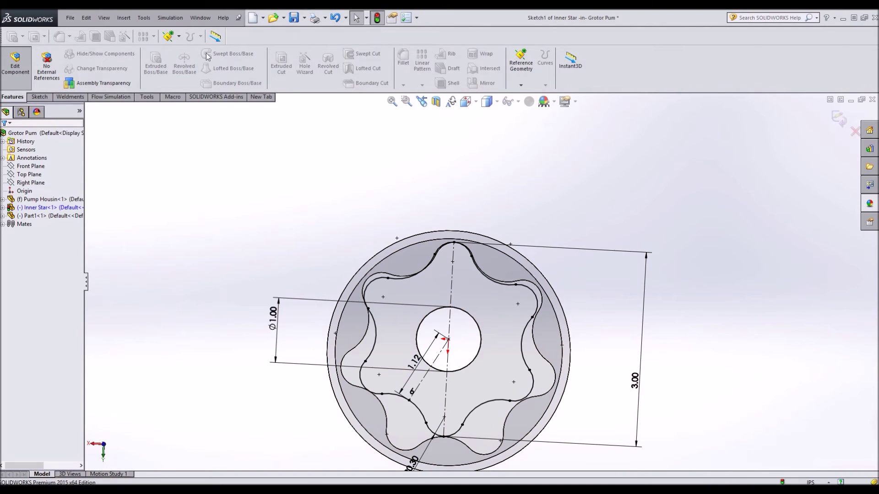
pyautogui.click(15, 64)
# Turn the reshaped Inner Star slightly to centre its upper lobe in the outer ring's recess, and check the clearance up close
pyautogui.scroll(-5, 504, 307)
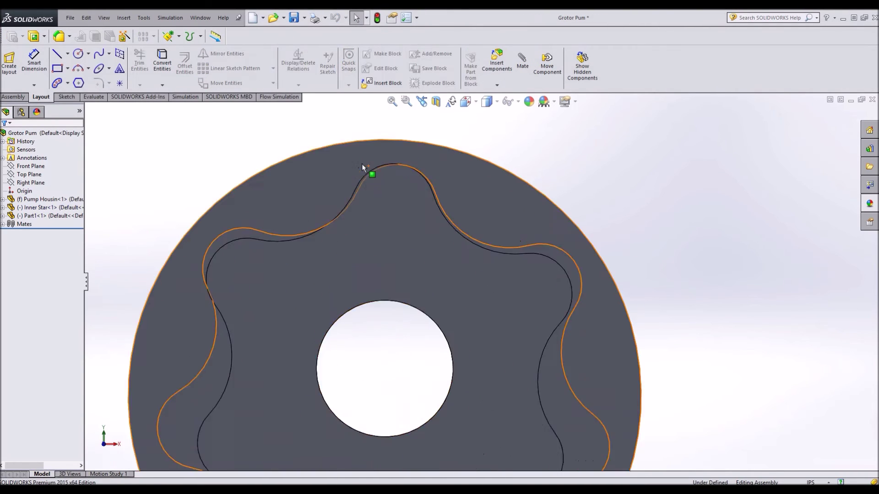
pyautogui.scroll(-2, 422, 242)
pyautogui.moveTo(423, 243); pyautogui.dragTo(443, 242)
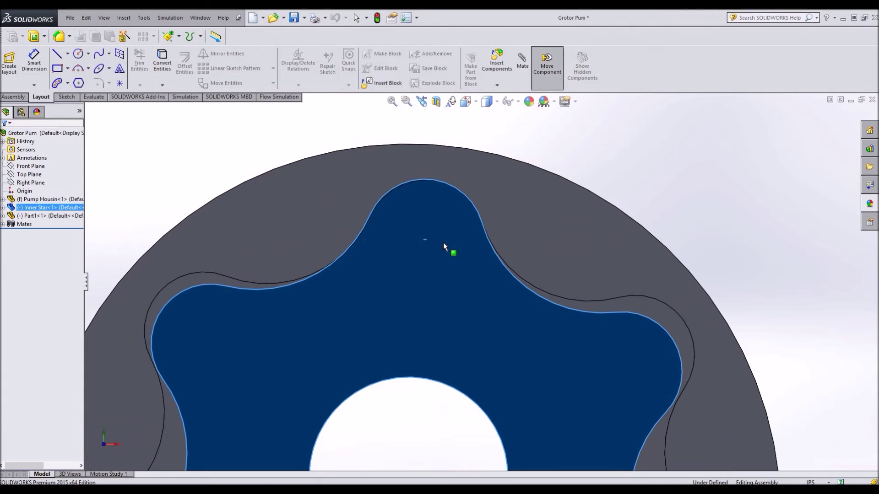
pyautogui.press('Escape')
pyautogui.scroll(3, 444, 235)
pyautogui.press('Escape')
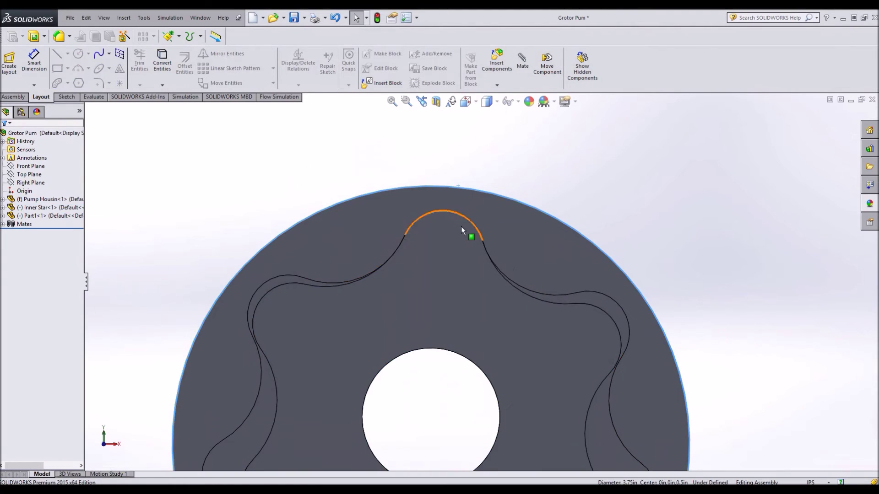
pyautogui.moveTo(460, 227)
pyautogui.mouseDown()
pyautogui.moveTo(468, 234)
pyautogui.moveTo(454, 227)
pyautogui.moveTo(461, 227)
pyautogui.mouseUp()
pyautogui.press('Escape')
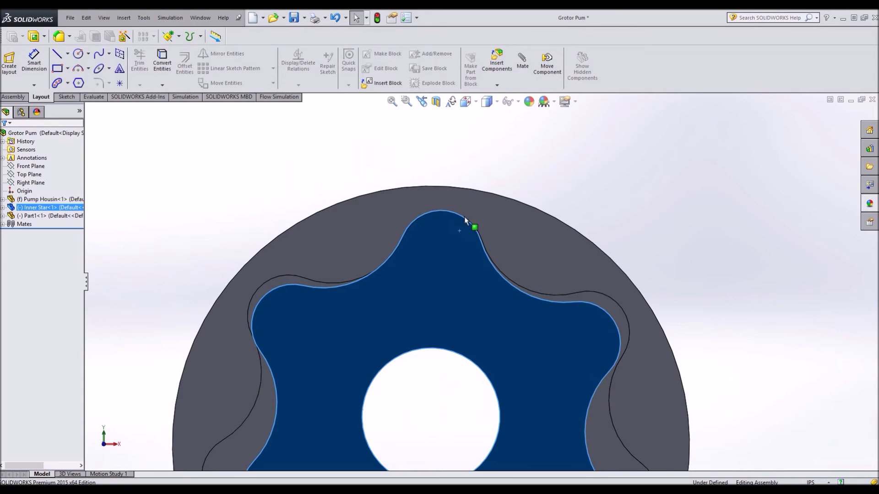
# Reopen the Inner Star's sketch in place and set its overall tip-to-tip distance to 2.98 in
pyautogui.click(464, 218)
pyautogui.click(503, 196)
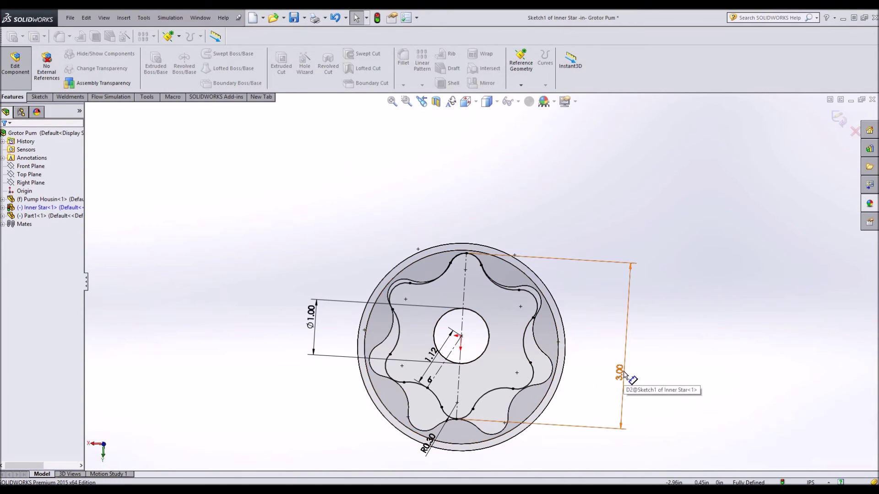
pyautogui.click(625, 373)
pyautogui.doubleClick(628, 372)
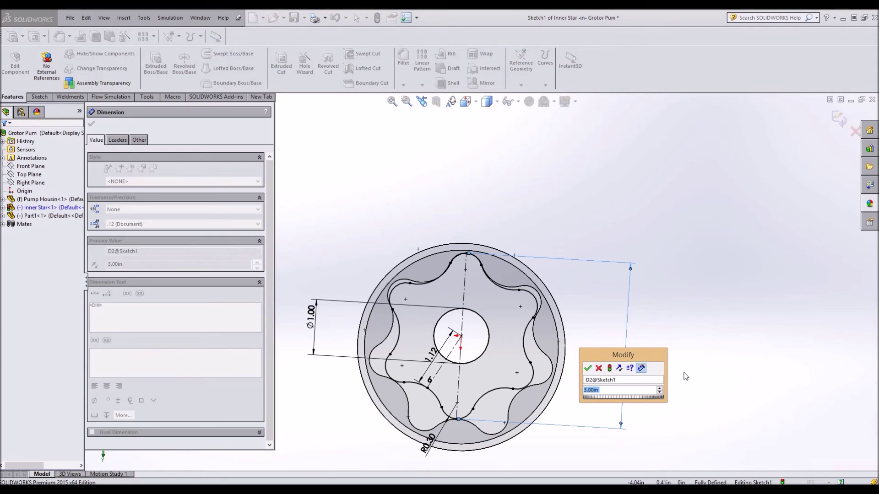
pyautogui.write('2.98')
pyautogui.press('Return')
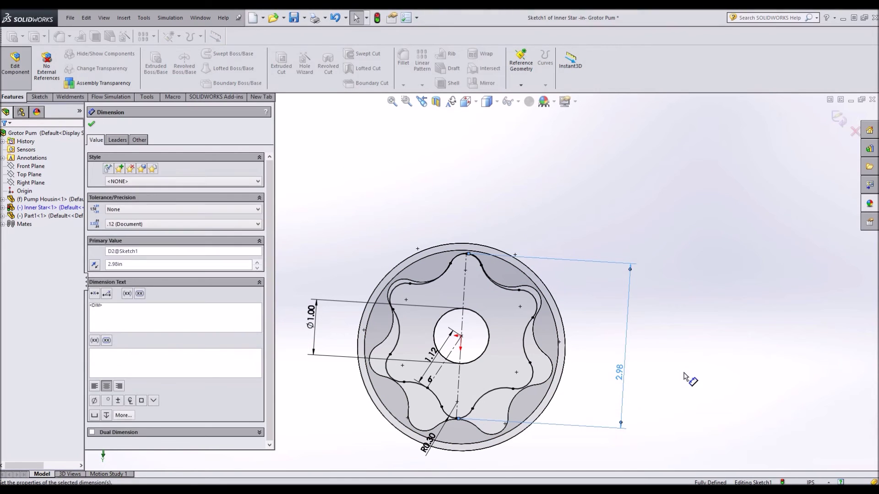
# Set the Inner Star's tip-to-tip distance to 2.95 in, rebuild the part, and return to the assembly
pyautogui.doubleClick(619, 371)
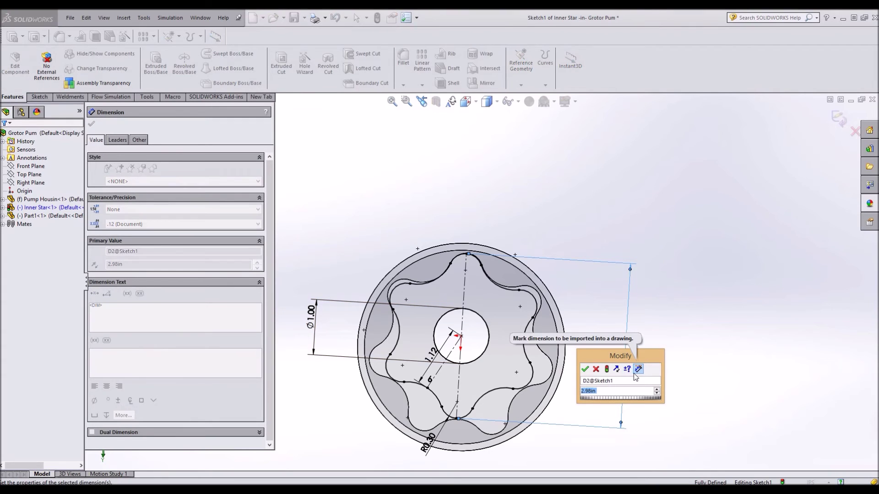
pyautogui.write('2.')
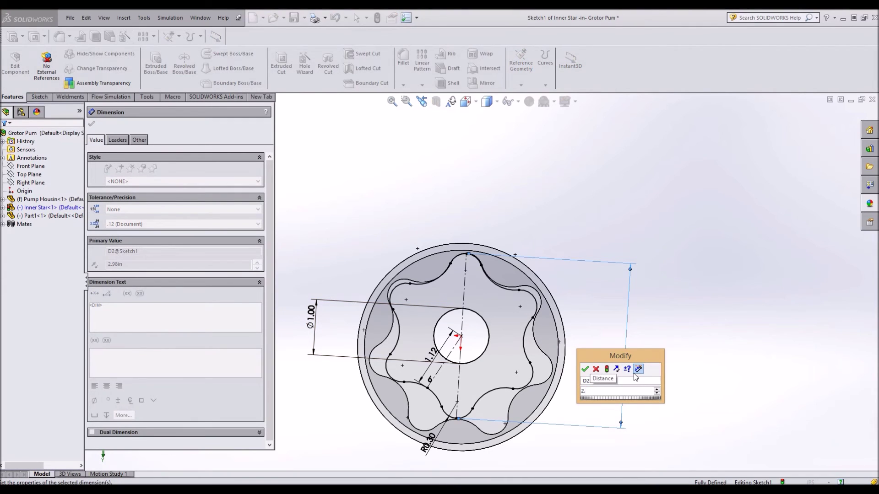
pyautogui.write('95')
pyautogui.press('Return')
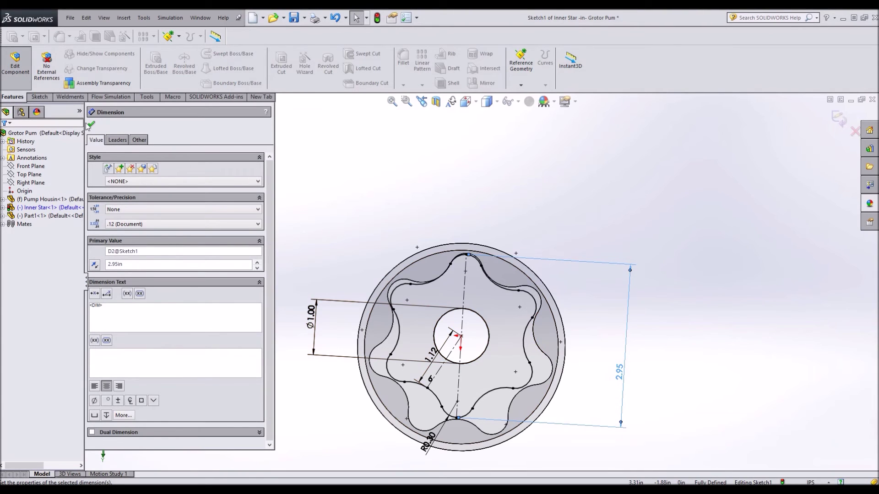
pyautogui.press('Escape')
pyautogui.click(377, 18)
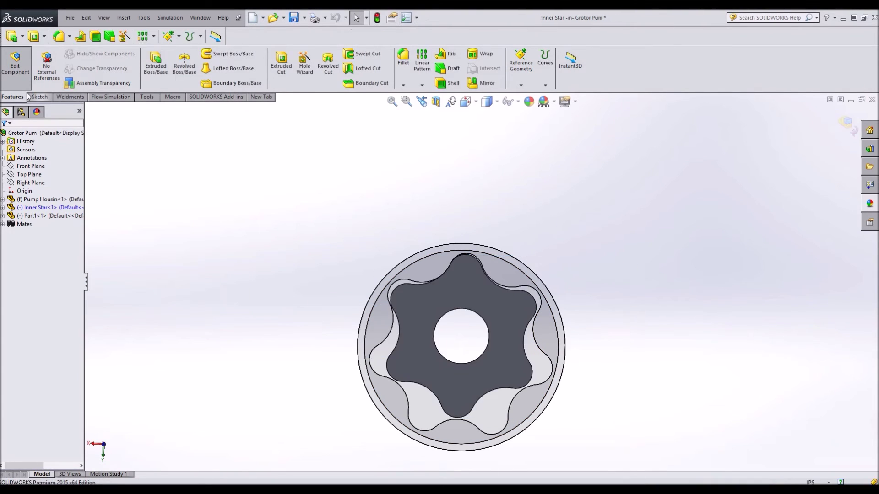
pyautogui.click(18, 67)
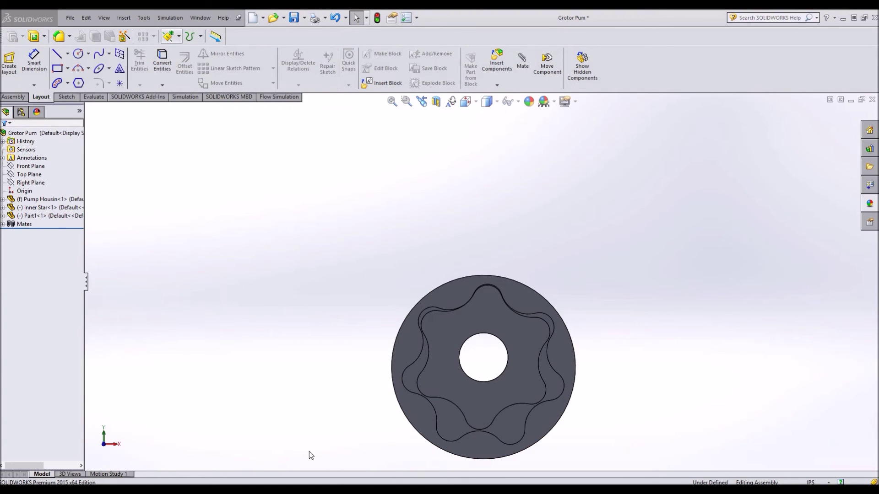
# Highlight the outer ring and examine the clearance around the Inner Star's upper lobe
pyautogui.click(501, 289)
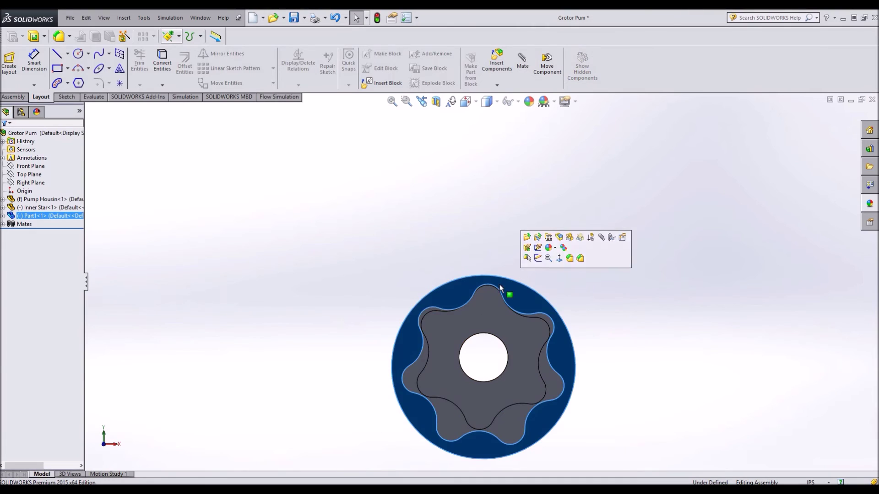
pyautogui.scroll(-6, 503, 293)
pyautogui.scroll(5, 471, 333)
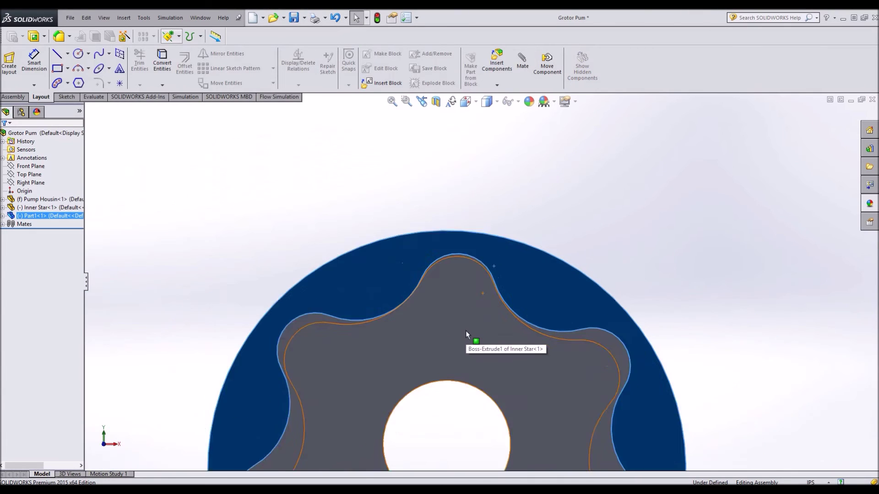
# Turn the Inner Star to realign its upper lobe in the outer ring's recess and check the clearance up close
pyautogui.click(390, 205)
pyautogui.click(491, 298)
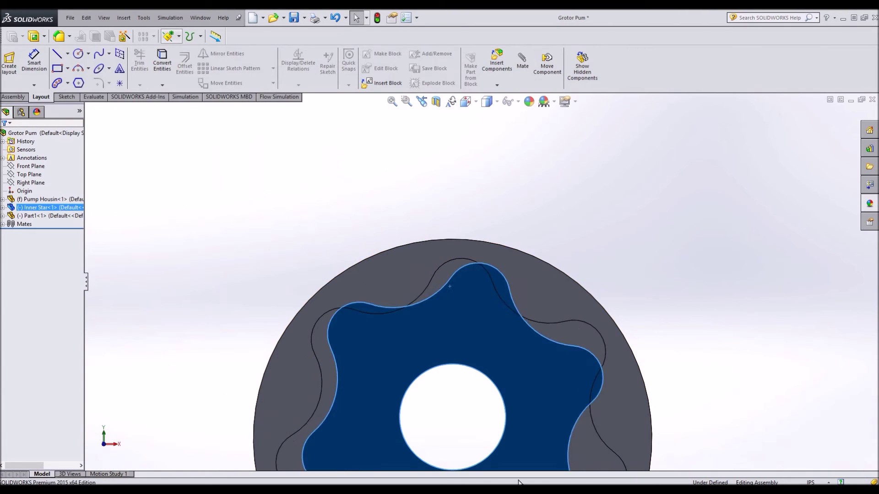
pyautogui.moveTo(494, 465); pyautogui.dragTo(427, 390)
pyautogui.press('Escape')
pyautogui.press('Escape')
pyautogui.scroll(-5, 452, 303)
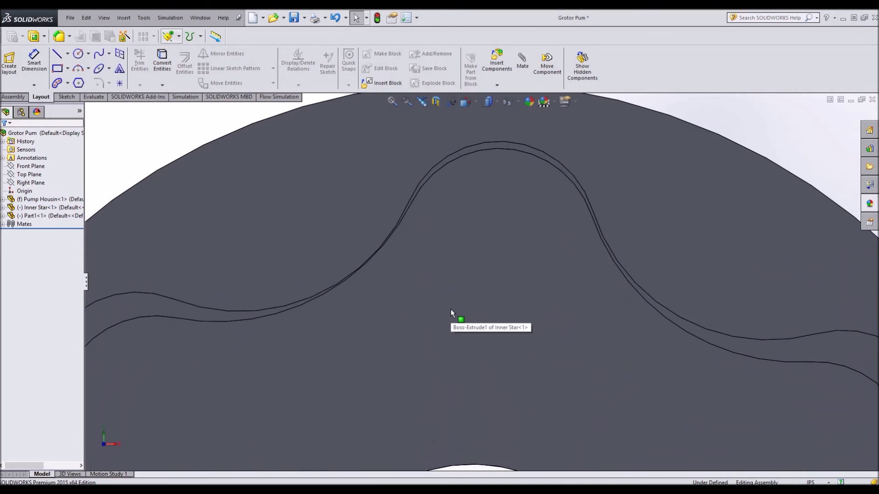
pyautogui.moveTo(460, 214); pyautogui.dragTo(474, 214)
pyautogui.scroll(5, 476, 215)
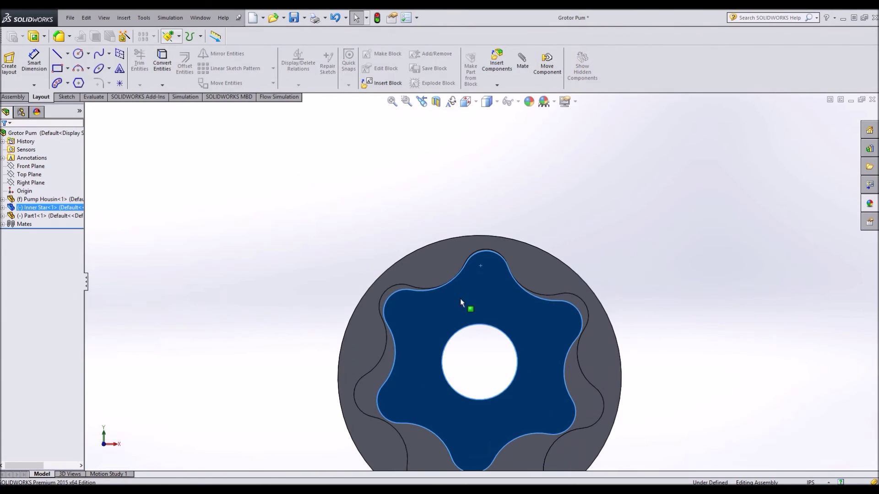
# Start a gear mate between the Inner Star's bore face and the outer ring's cylindrical rim
pyautogui.moveTo(494, 392); pyautogui.dragTo(502, 383, button='middle')
pyautogui.click(502, 383)
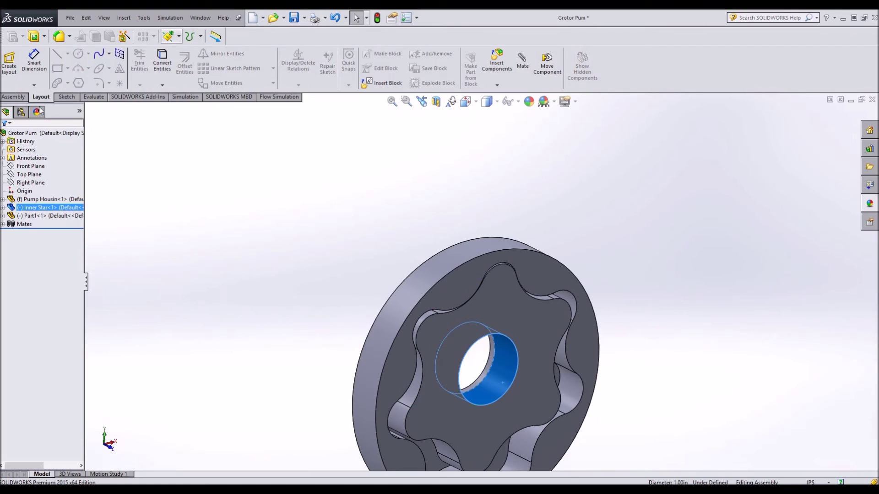
pyautogui.click(14, 96)
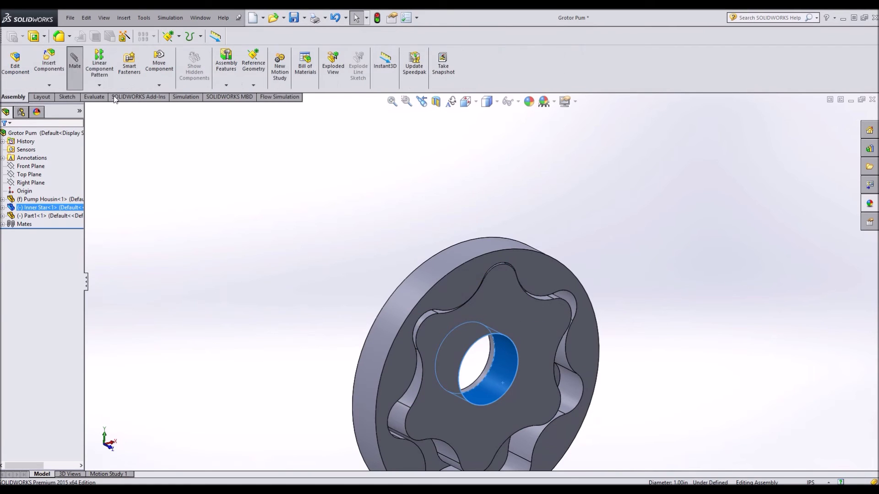
pyautogui.click(414, 300)
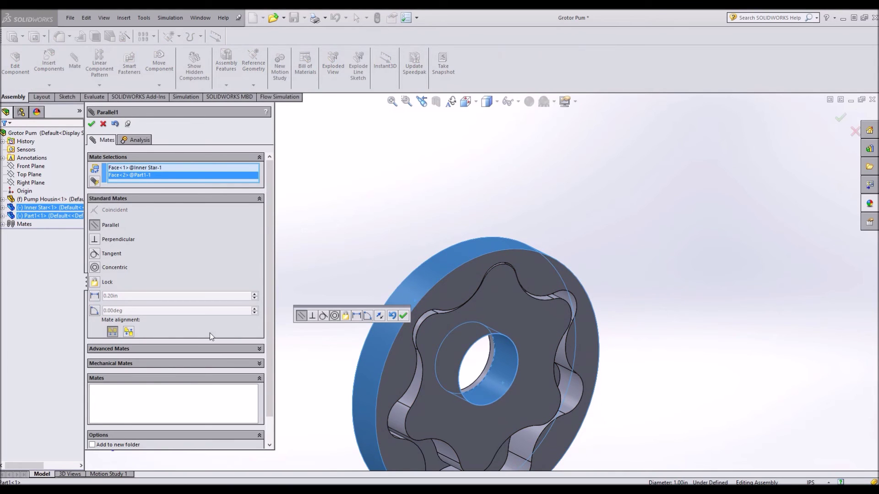
pyautogui.click(115, 363)
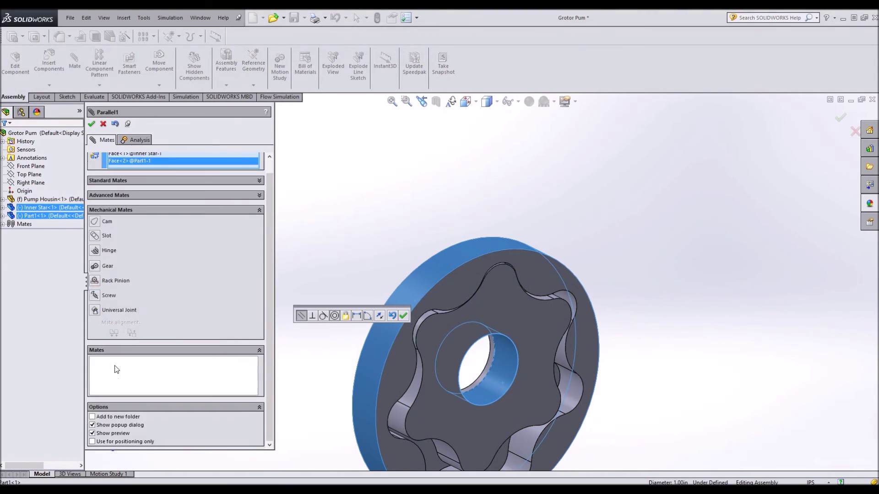
pyautogui.click(97, 266)
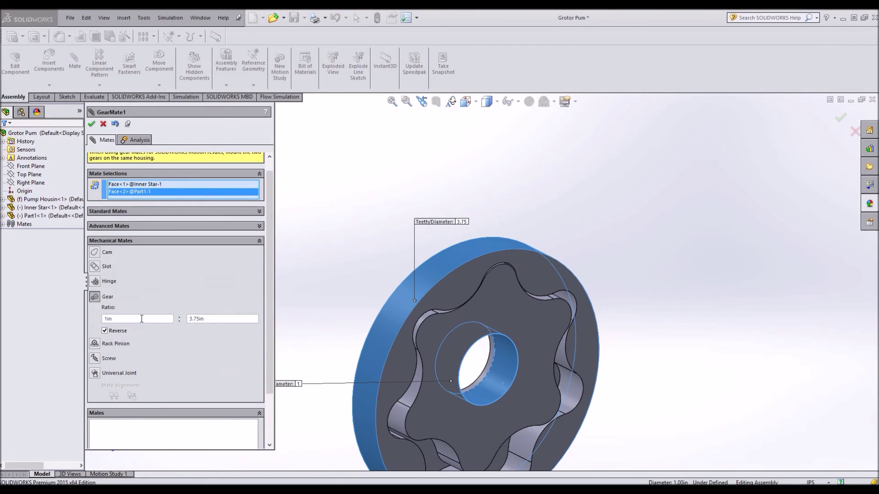
# Set the gear mate ratio to 6 in for the Inner Star and 7 in for the outer ring, and apply it
pyautogui.moveTo(142, 319); pyautogui.dragTo(82, 317)
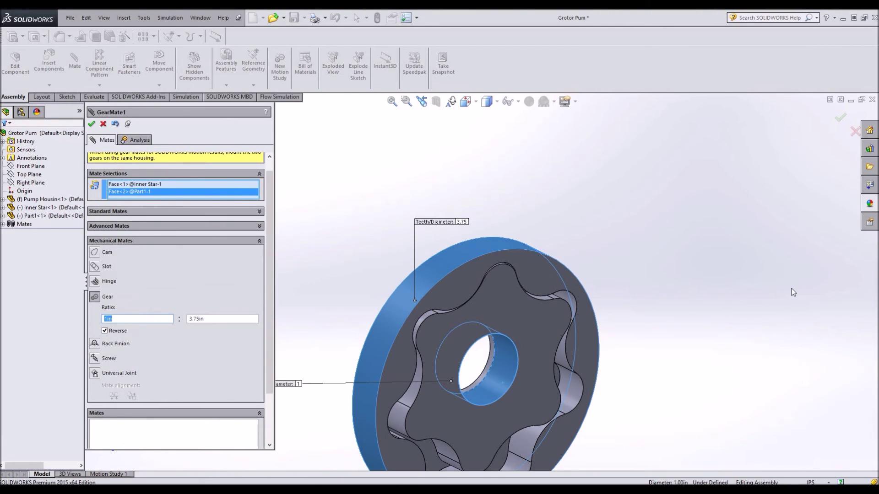
pyautogui.write('6')
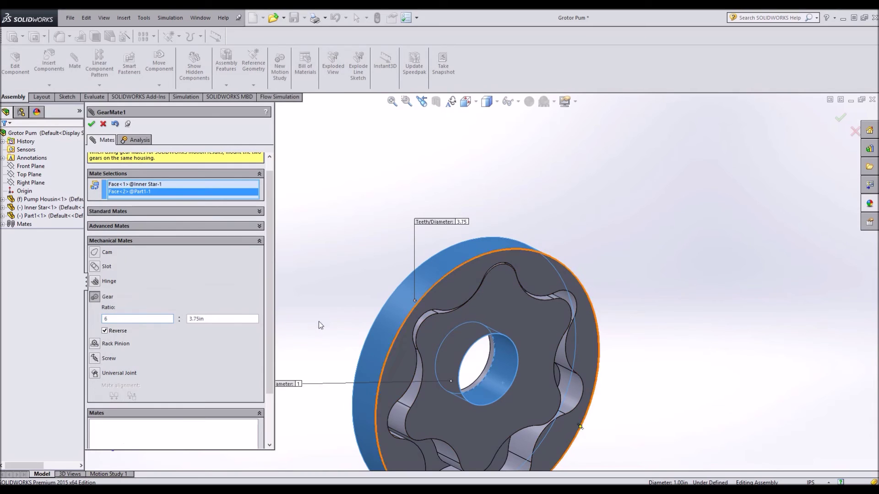
pyautogui.click(234, 319)
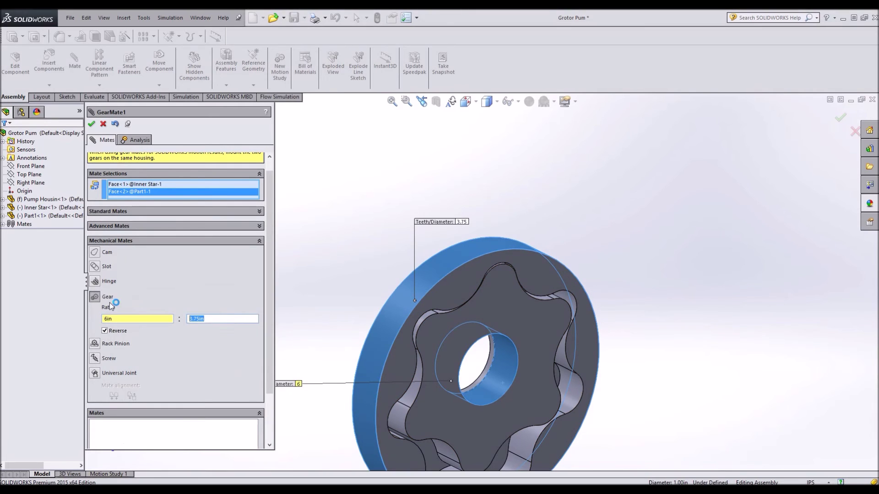
pyautogui.write('7')
pyautogui.press('Return')
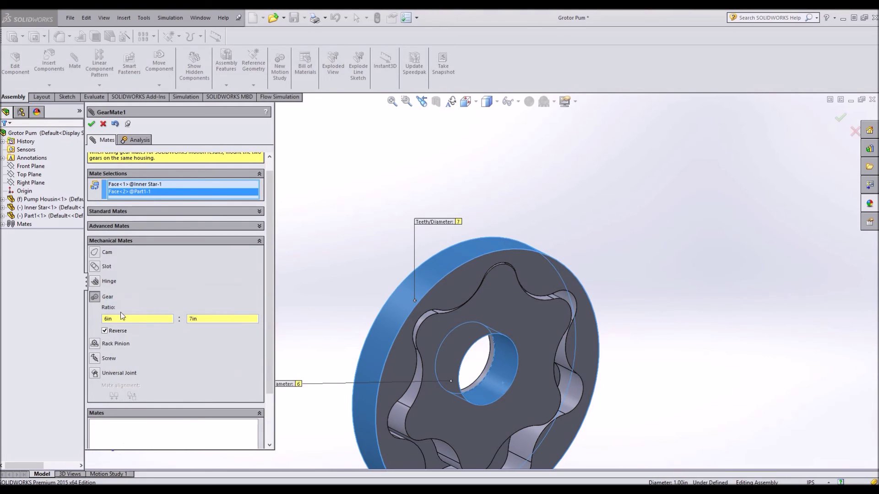
pyautogui.click(92, 124)
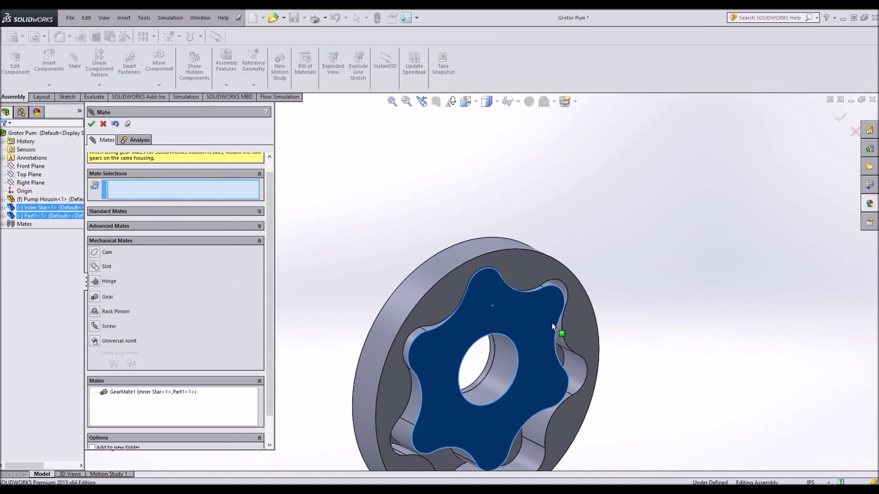
# Rotate the Inner Star to test the gear mate with the outer ring, and finish mating
pyautogui.moveTo(551, 323); pyautogui.dragTo(512, 356)
pyautogui.scroll(5, 512, 355)
pyautogui.moveTo(514, 328); pyautogui.dragTo(463, 291, button='middle')
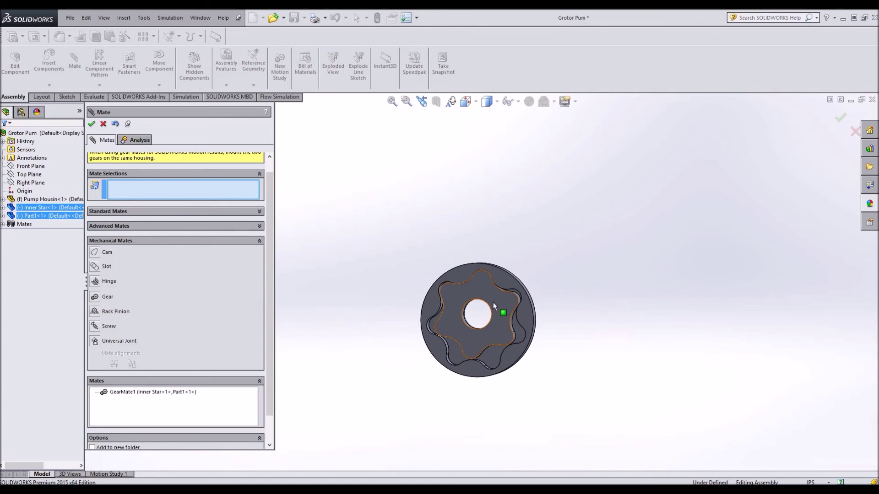
pyautogui.scroll(-5, 493, 302)
pyautogui.click(560, 293)
pyautogui.moveTo(559, 325); pyautogui.dragTo(419, 250)
pyautogui.scroll(2, 419, 249)
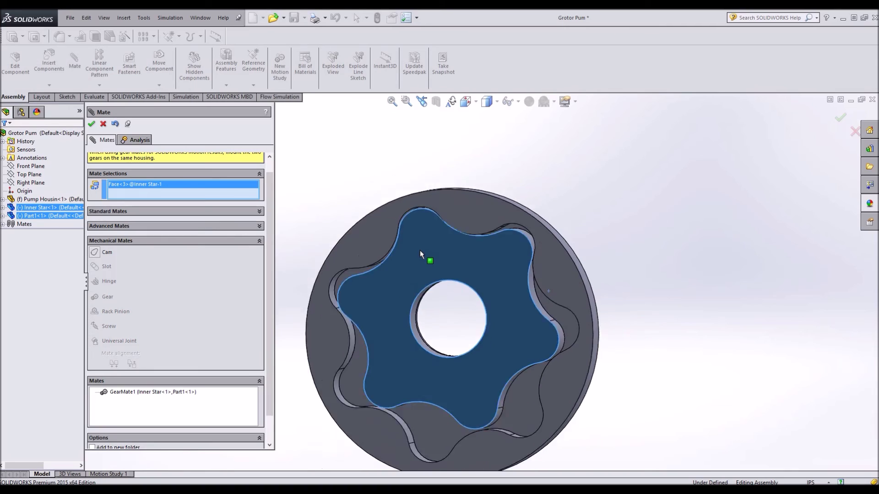
pyautogui.scroll(3, 419, 250)
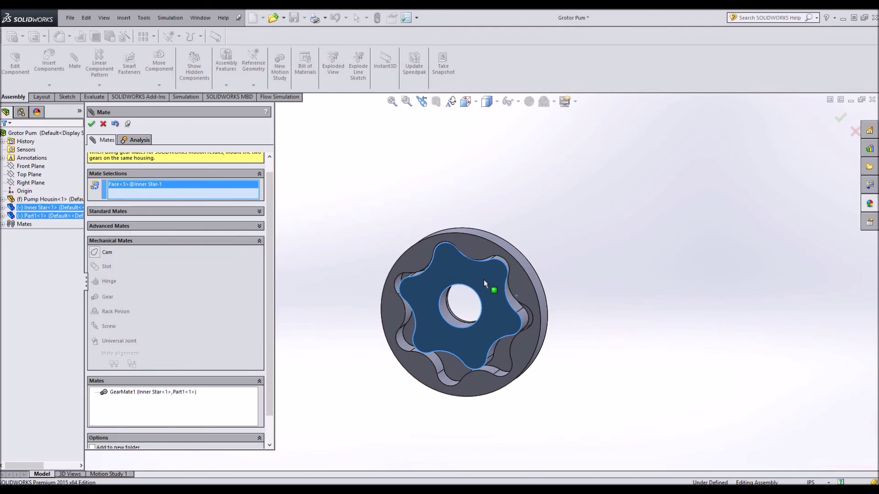
pyautogui.click(101, 124)
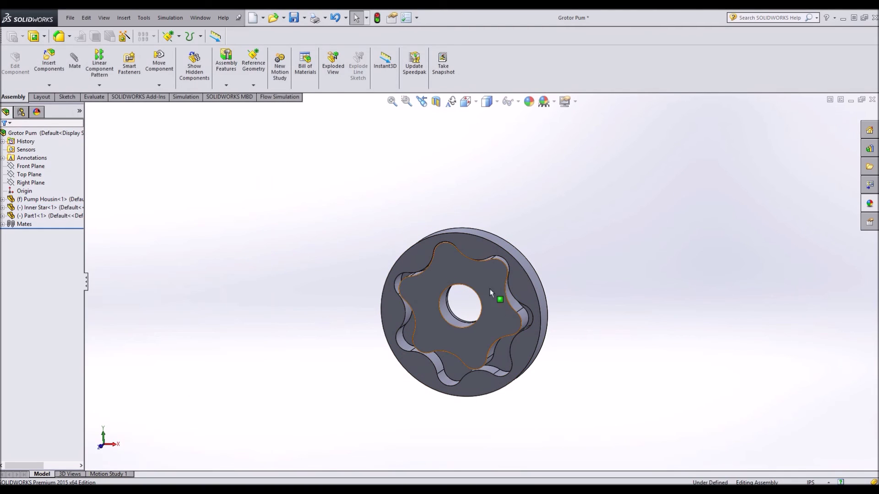
# Turn the Inner Star in small amounts and examine how its valley between two lobes meets the outer ring's tooth
pyautogui.click(468, 259)
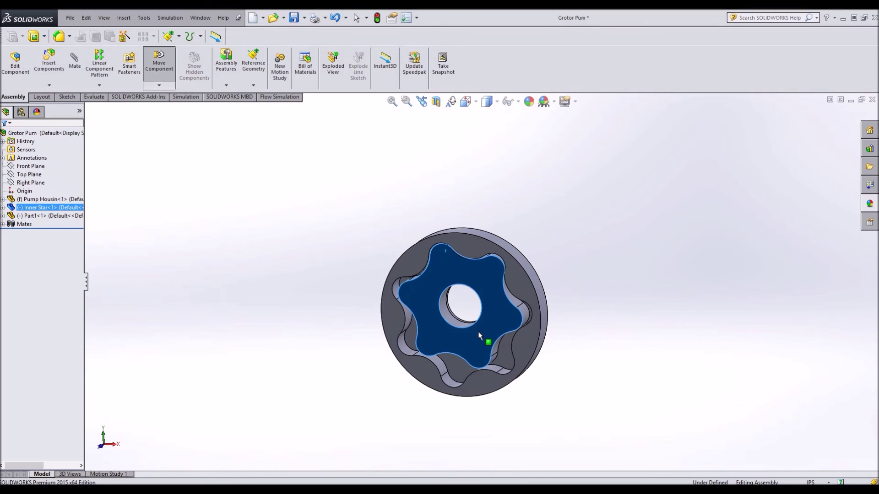
pyautogui.scroll(-5, 501, 287)
pyautogui.moveTo(501, 286); pyautogui.dragTo(526, 229, button='middle')
pyautogui.scroll(5, 487, 353)
pyautogui.scroll(-4, 435, 251)
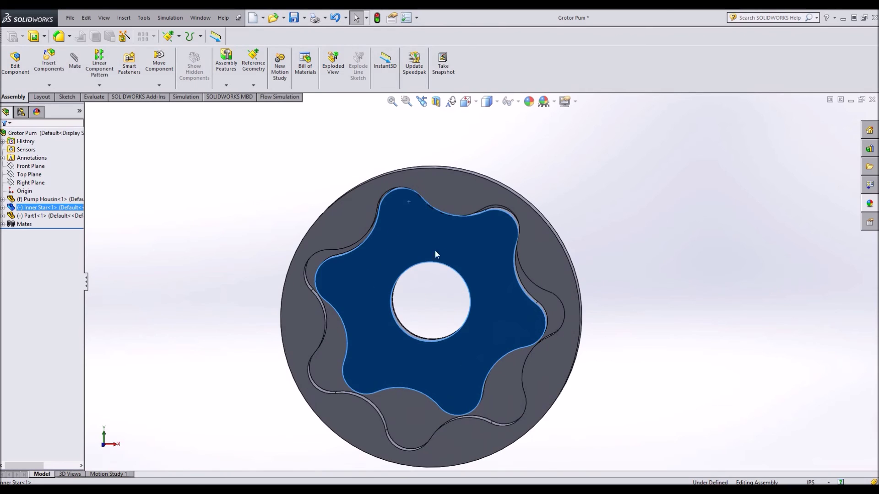
pyautogui.scroll(-4, 395, 209)
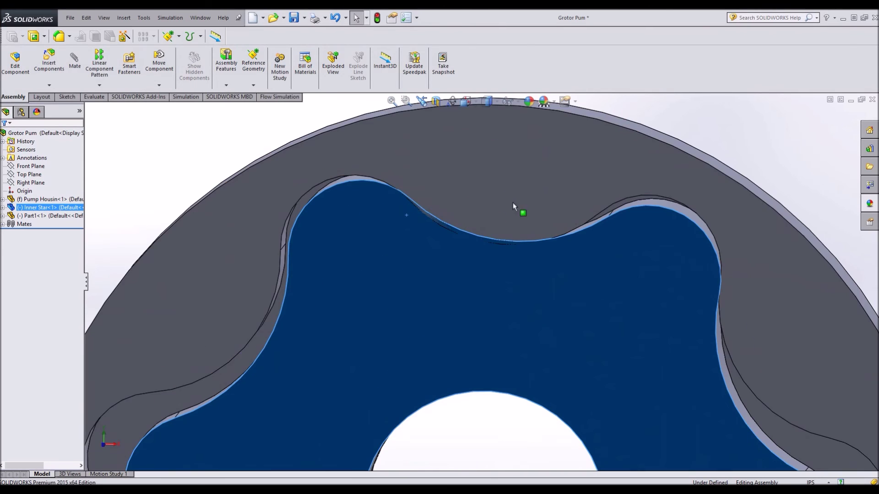
pyautogui.moveTo(533, 227); pyautogui.dragTo(613, 247)
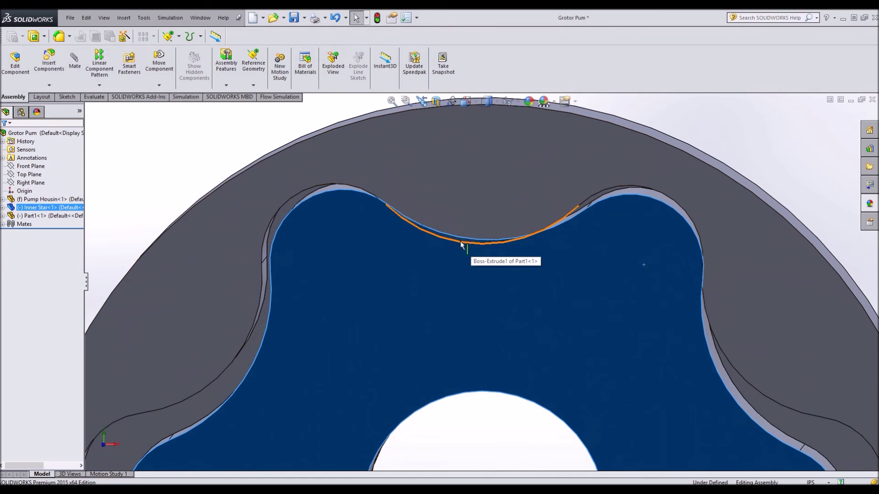
pyautogui.moveTo(605, 251)
pyautogui.mouseDown()
pyautogui.moveTo(622, 270)
pyautogui.moveTo(605, 252)
pyautogui.mouseUp()
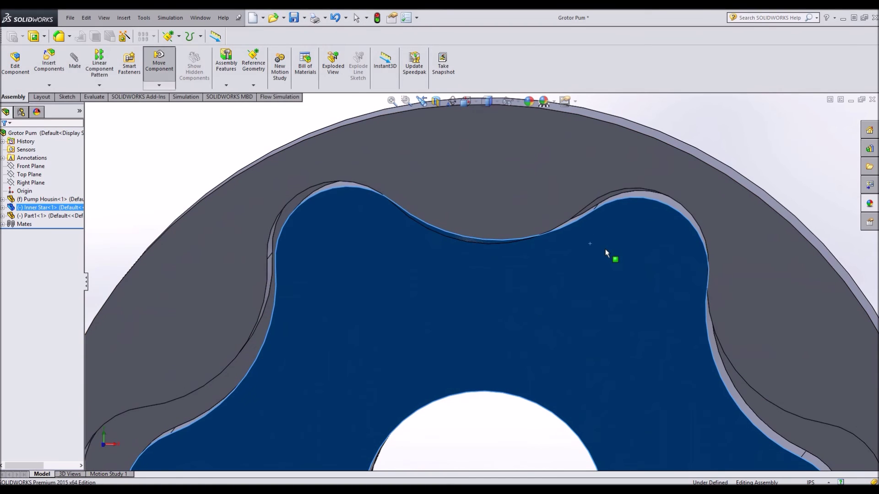
# Edit the Inner Star's sketch in place, set its centre-to-valley distance to 1.08 in, and rebuild the part
pyautogui.scroll(4, 613, 243)
pyautogui.scroll(-2, 446, 300)
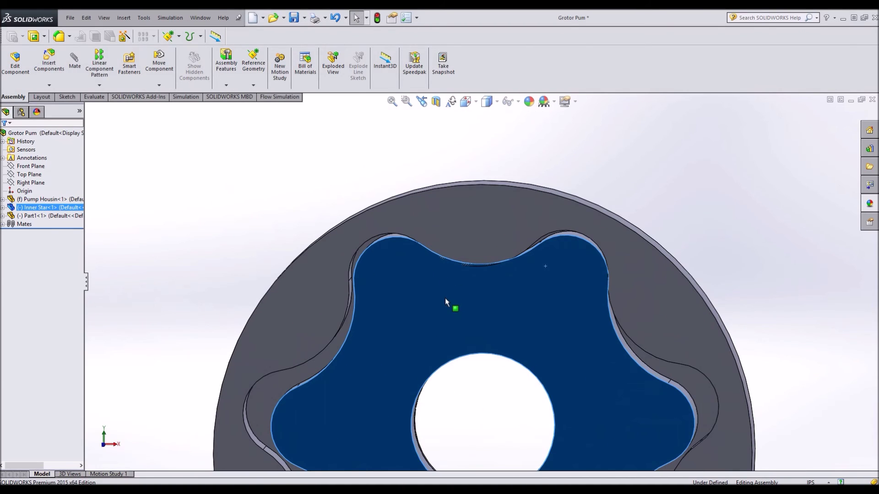
pyautogui.rightClick(445, 298)
pyautogui.click(464, 126)
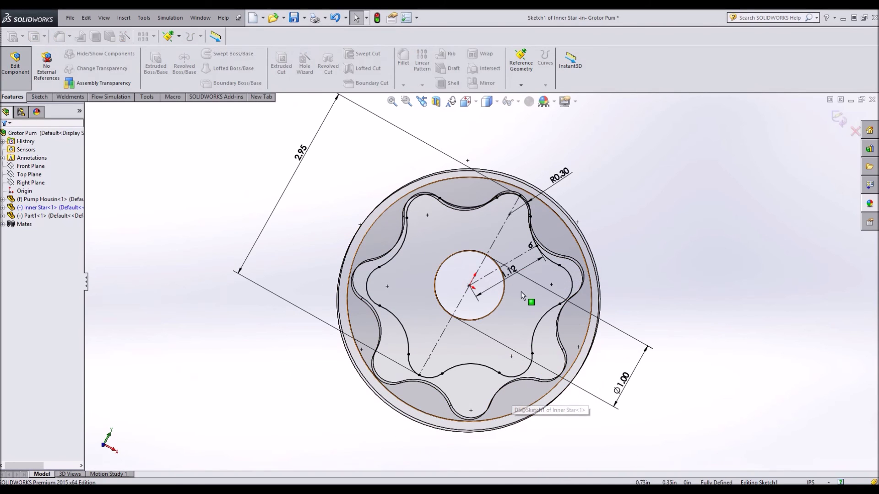
pyautogui.doubleClick(513, 274)
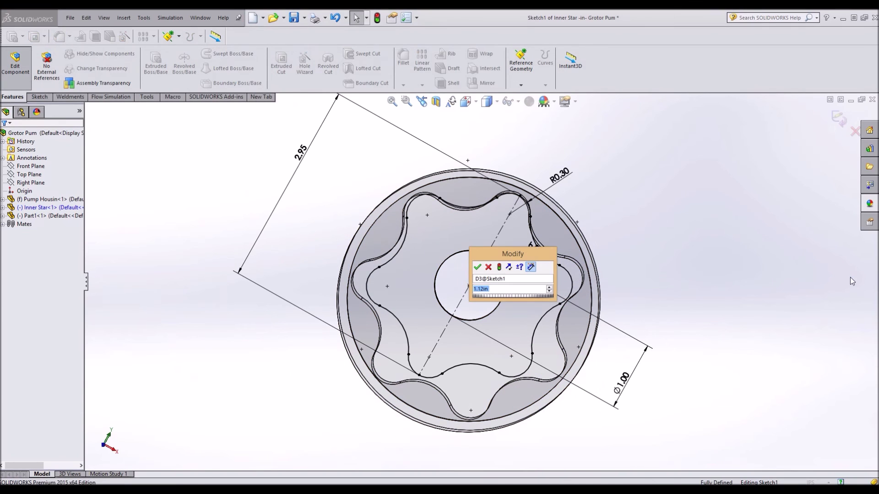
pyautogui.write('1')
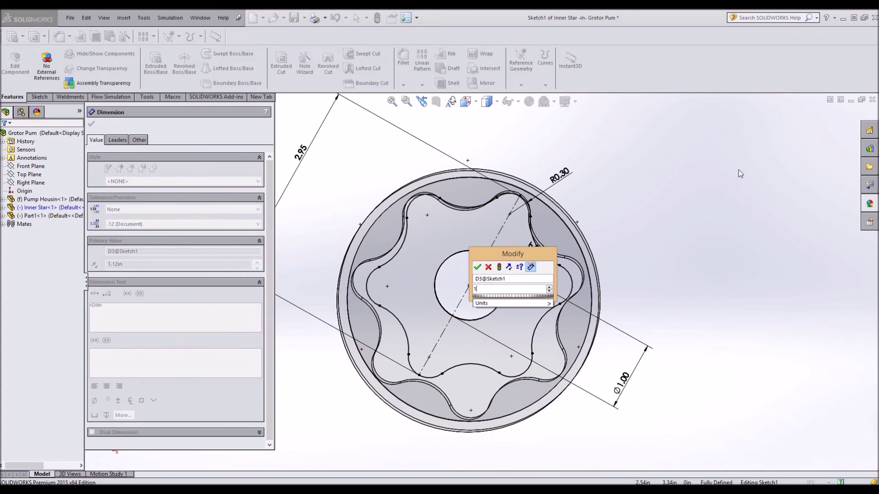
pyautogui.write('.08')
pyautogui.press('Return')
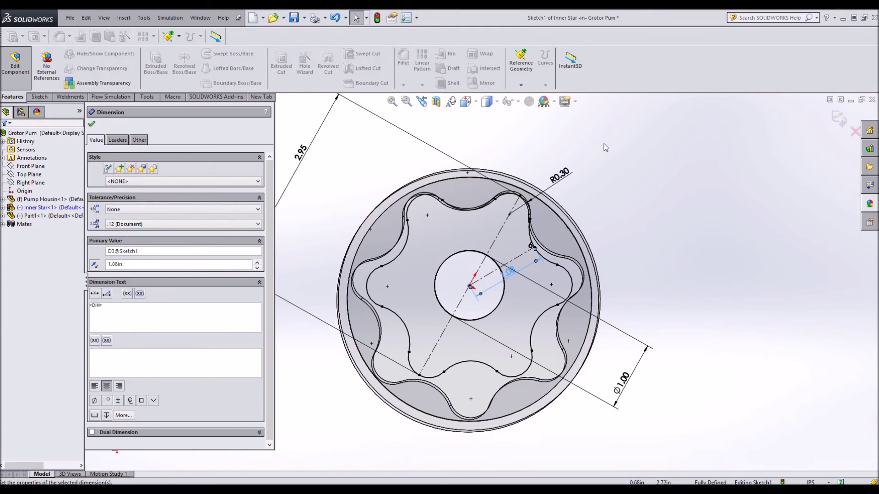
pyautogui.scroll(-3, 485, 215)
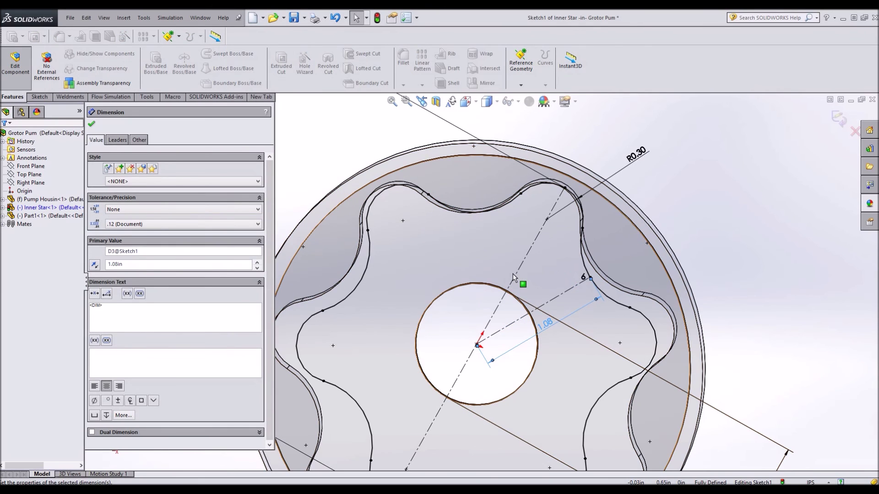
pyautogui.press('f')
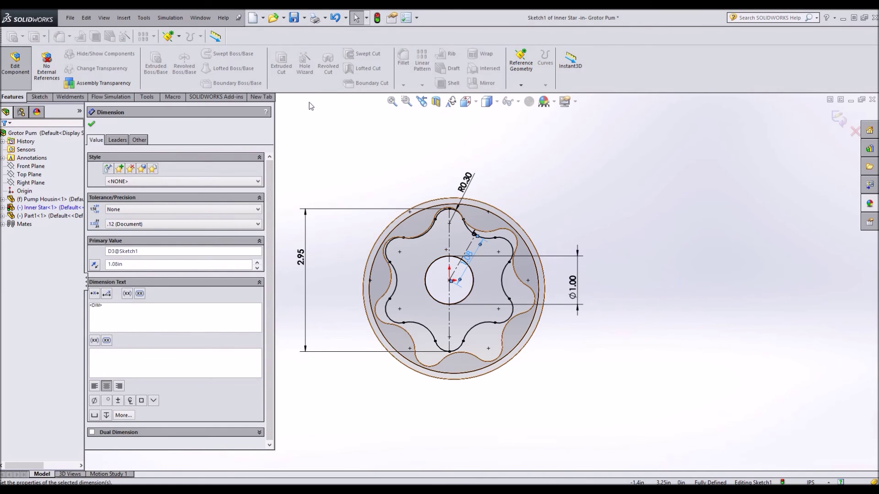
pyautogui.hotkey('ctrl', 'b')
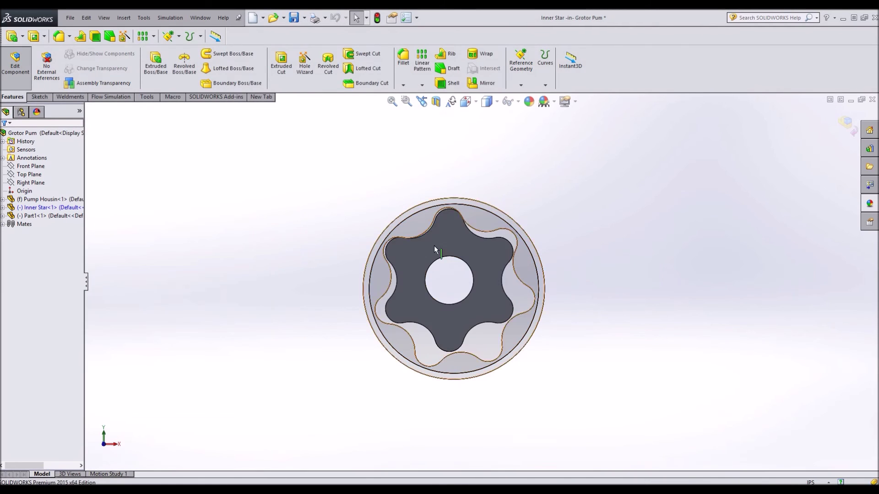
# Return to the assembly and rotate the reshaped Inner Star to examine its meshing with the outer ring
pyautogui.scroll(-5, 352, 229)
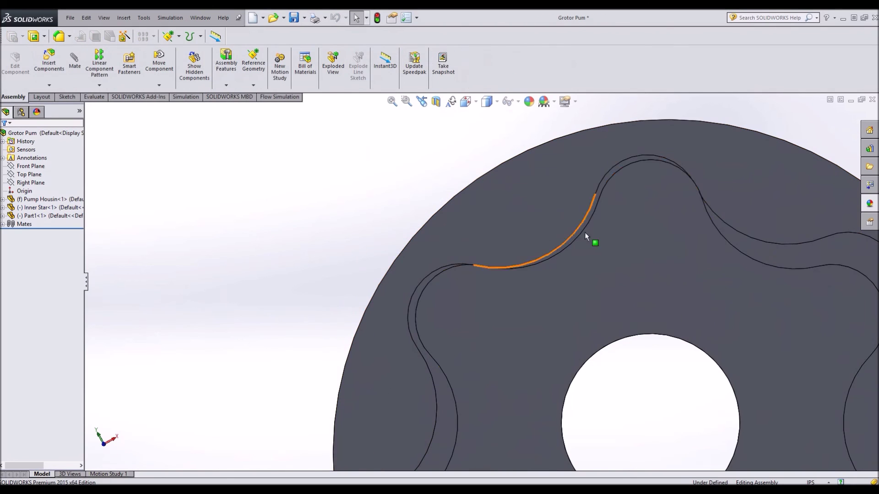
pyautogui.moveTo(673, 224); pyautogui.dragTo(830, 392)
pyautogui.scroll(6, 823, 393)
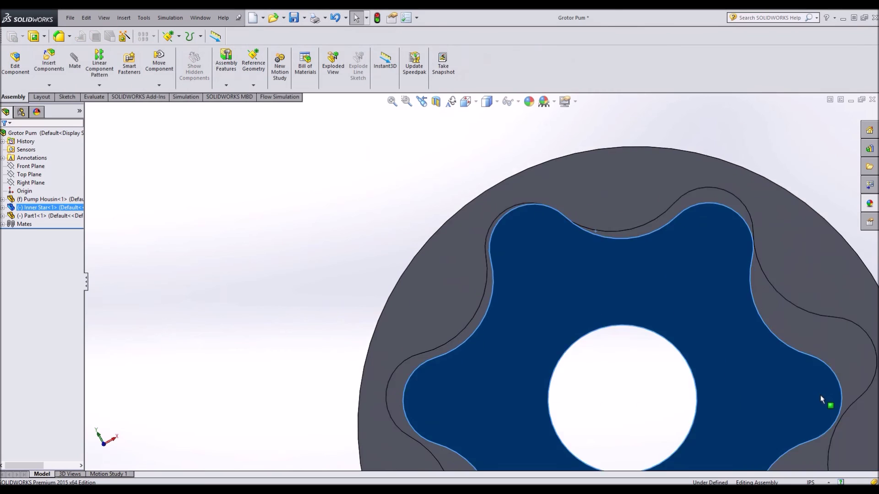
pyautogui.scroll(-3, 554, 363)
pyautogui.moveTo(532, 372); pyautogui.dragTo(479, 355)
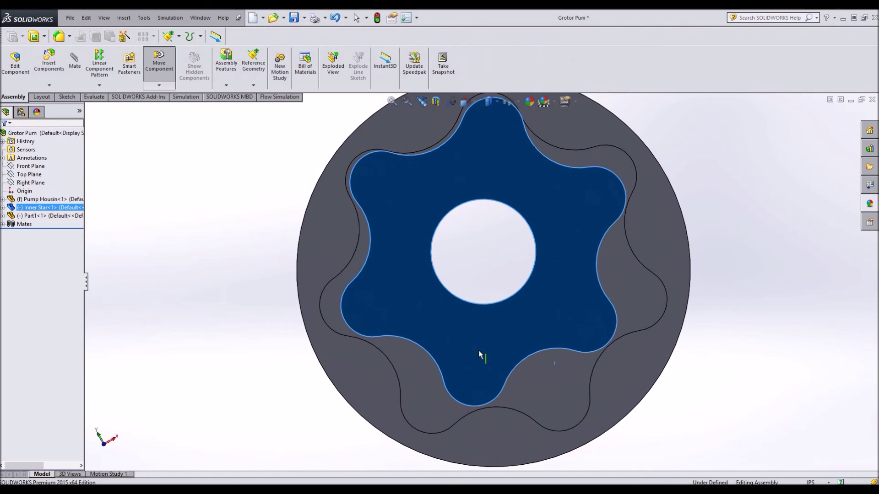
pyautogui.press('Escape')
pyautogui.scroll(5, 492, 339)
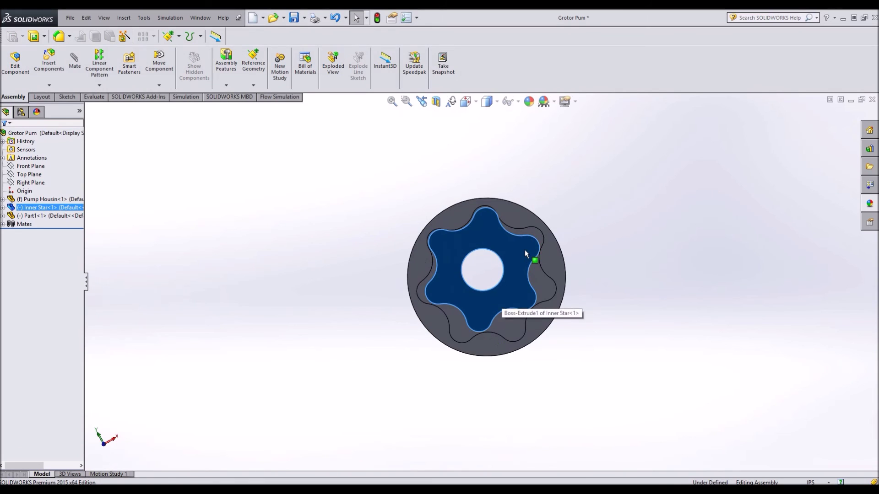
pyautogui.scroll(-2, 476, 197)
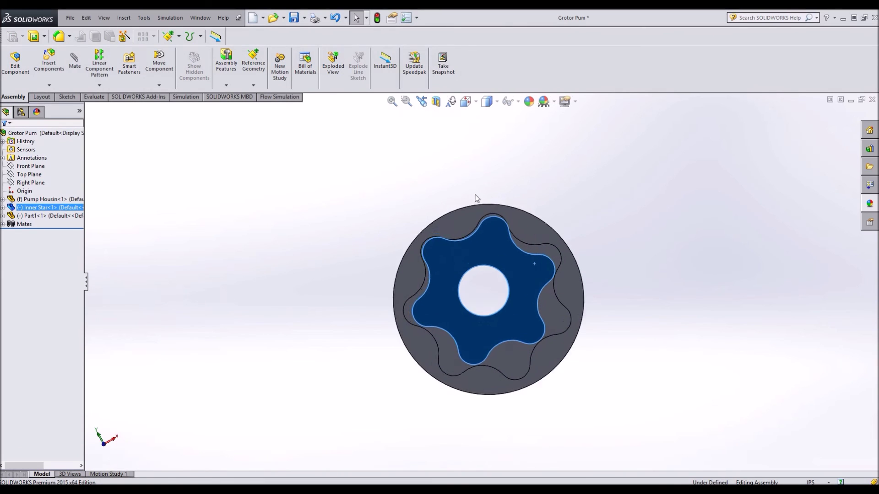
# Delete the existing gear mate between the Inner Star and the lobed outer ring from the outer ring's mates
pyautogui.scroll(-3, 476, 198)
pyautogui.press('Escape')
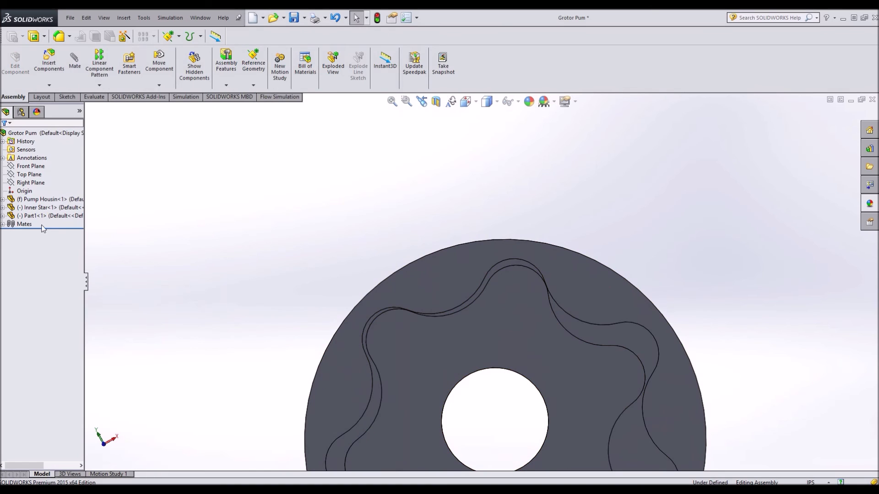
pyautogui.click(3, 216)
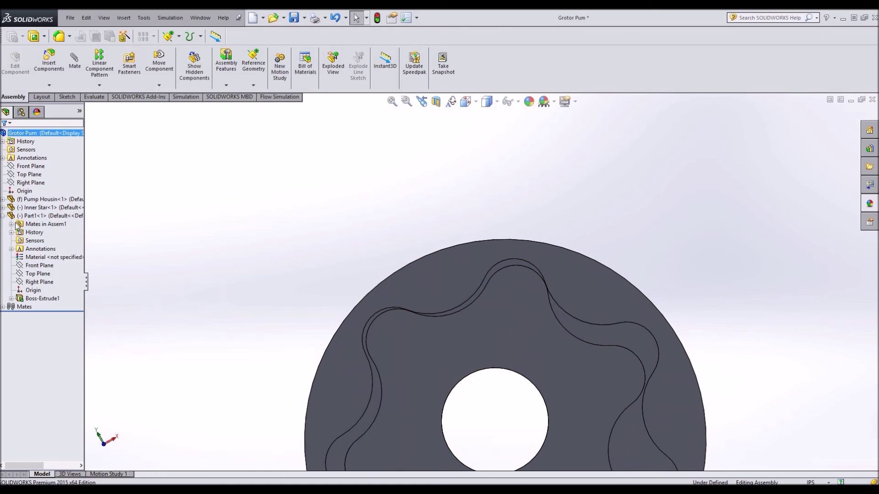
pyautogui.click(11, 224)
pyautogui.click(59, 249)
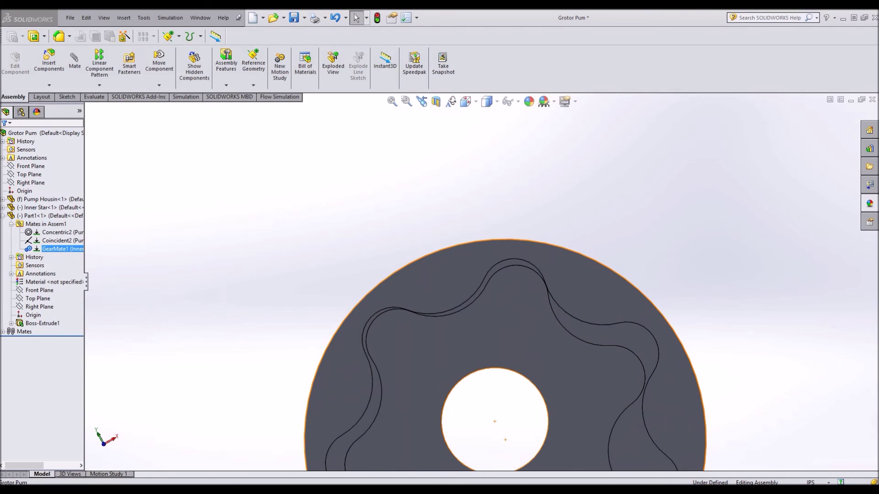
pyautogui.press('Delete')
# Turn the freed outer ring and Inner Star independently until a star lobe sits centred in one of the ring's pockets
pyautogui.scroll(5, 476, 369)
pyautogui.moveTo(476, 369); pyautogui.dragTo(474, 348, button='middle')
pyautogui.scroll(-4, 460, 298)
pyautogui.moveTo(541, 281); pyautogui.dragTo(537, 276)
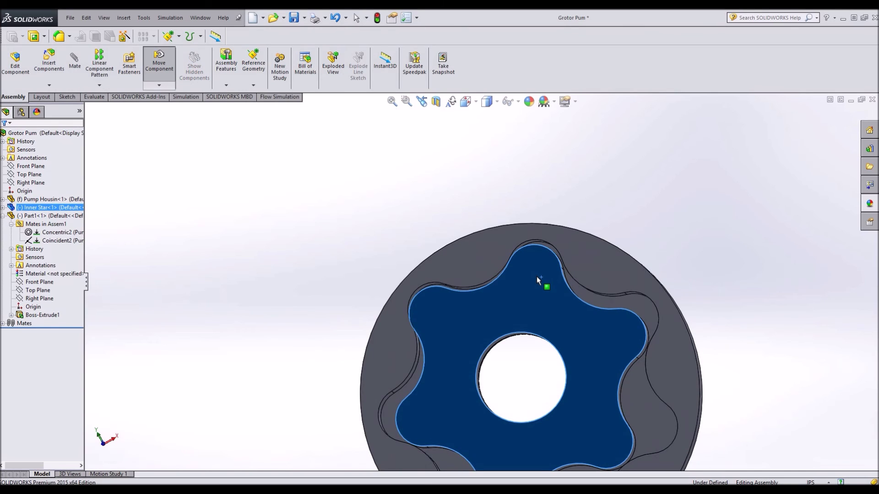
pyautogui.scroll(3, 531, 303)
pyautogui.click(525, 426)
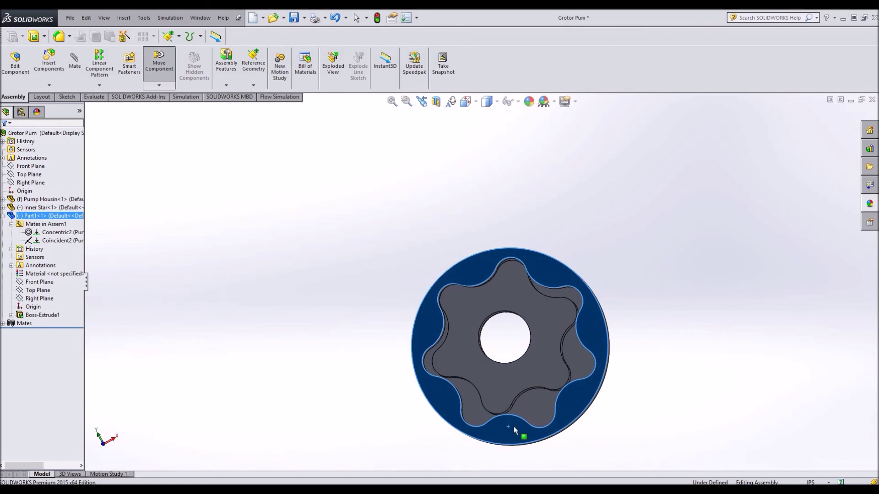
pyautogui.press('Escape')
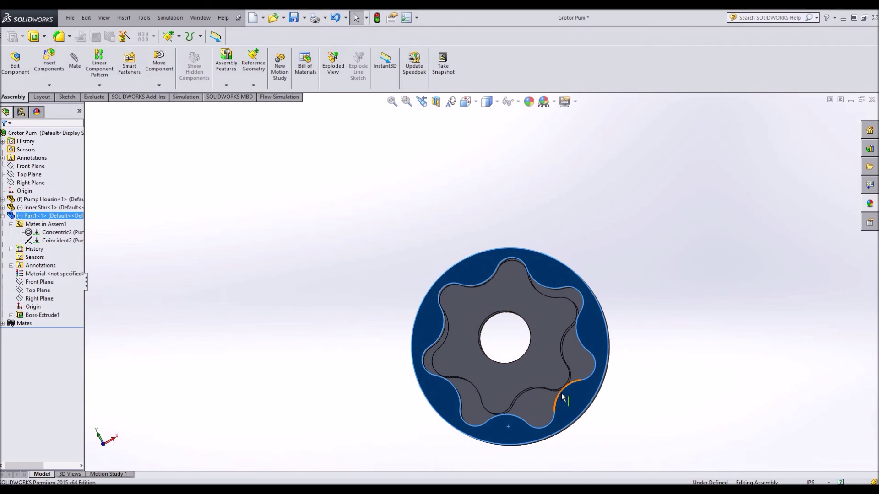
pyautogui.hotkey('ctrl', '1')
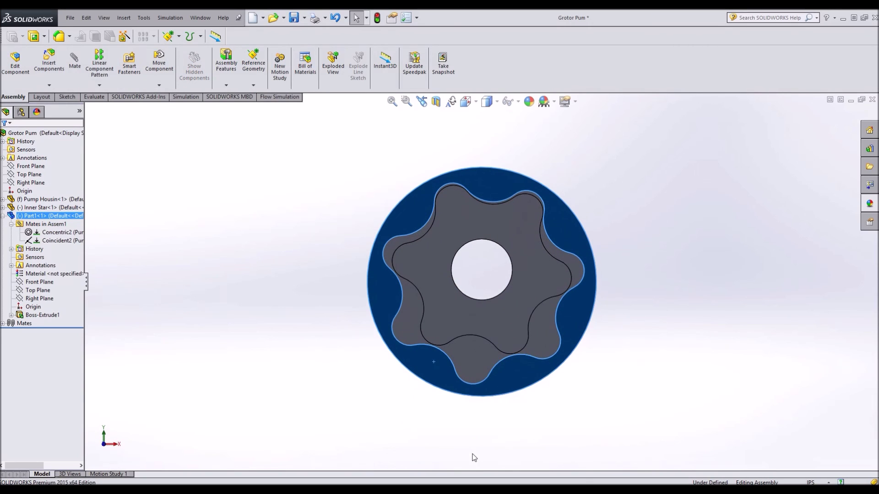
pyautogui.moveTo(569, 301); pyautogui.dragTo(559, 334)
pyautogui.press('Escape')
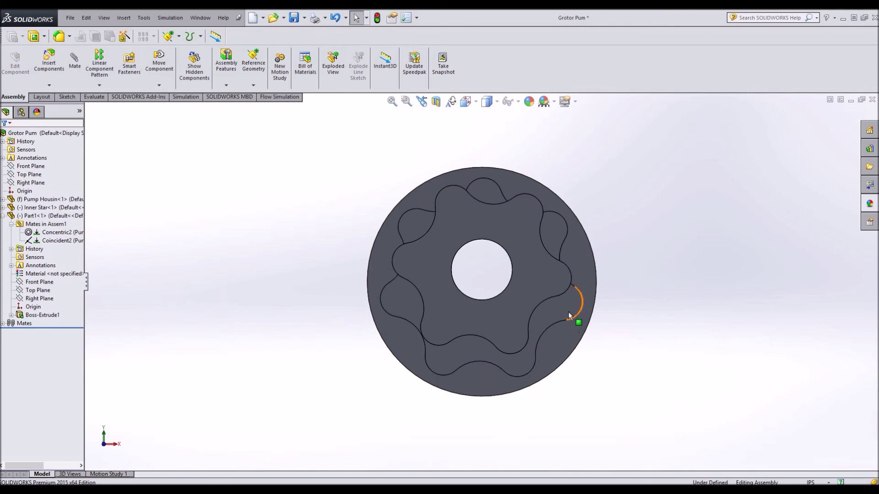
pyautogui.moveTo(551, 281); pyautogui.dragTo(567, 223)
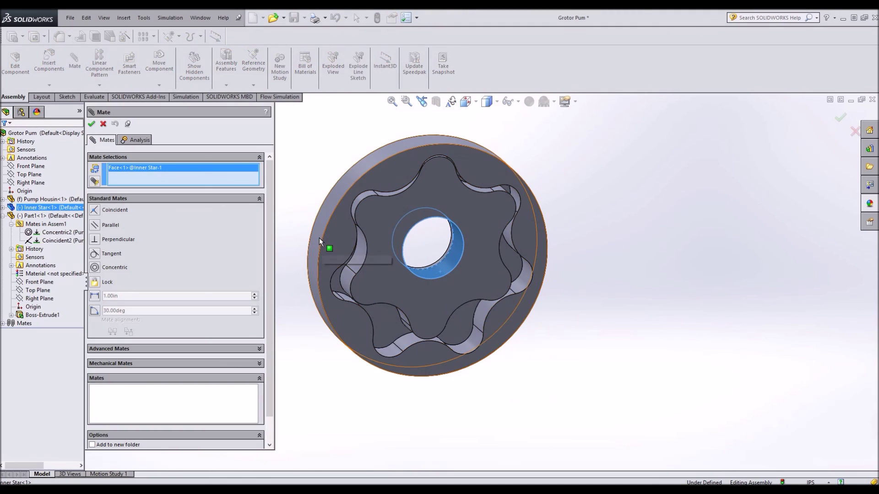
# Add a reversed gear mate with ratio 6:7 between the Inner Star's bore and the ring's outer cylindrical face, and finish mating
pyautogui.click(320, 237)
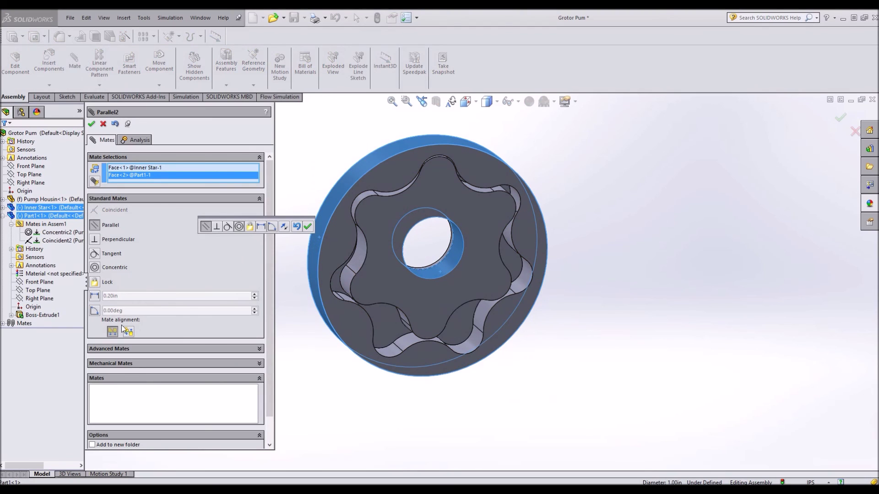
pyautogui.click(122, 364)
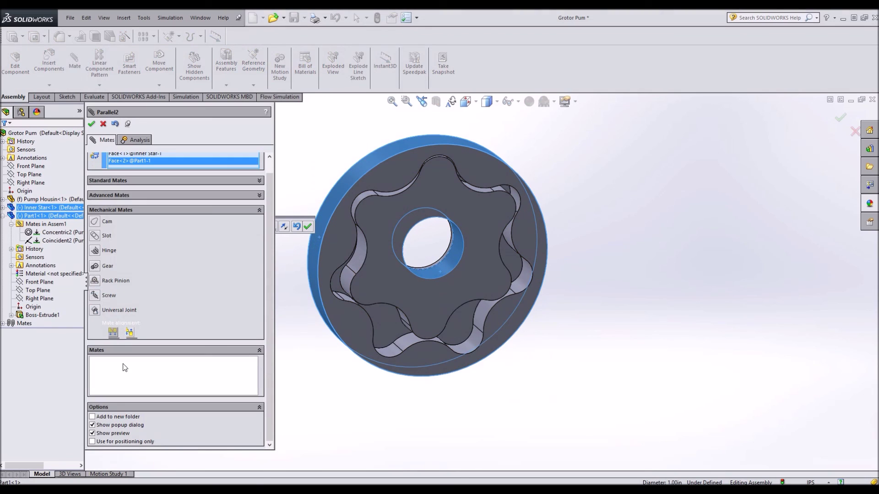
pyautogui.click(94, 267)
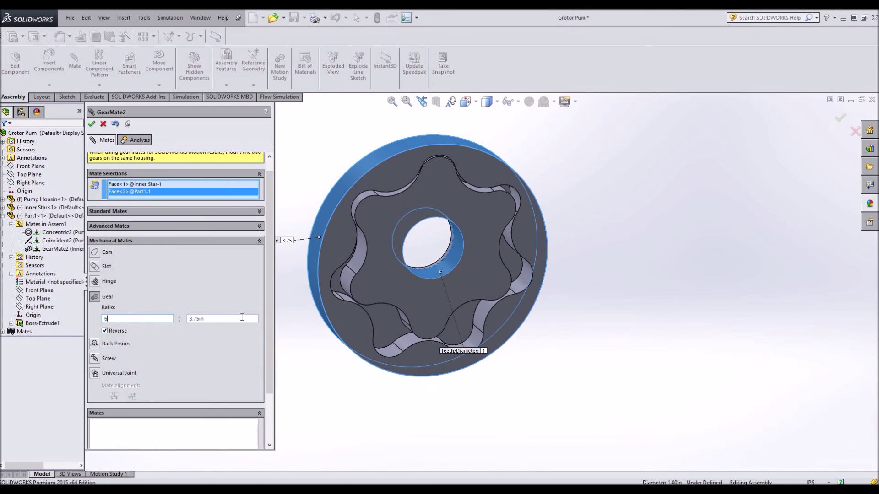
pyautogui.press('Tab')
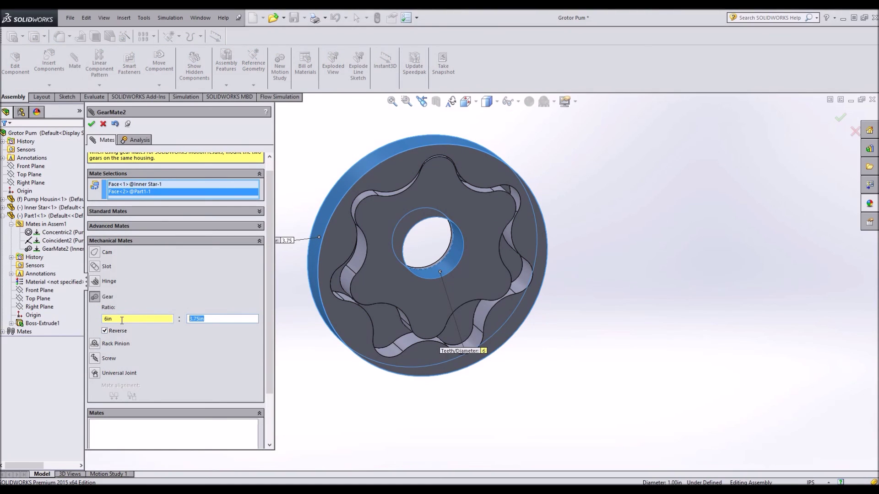
pyautogui.write('7')
pyautogui.press('Tab')
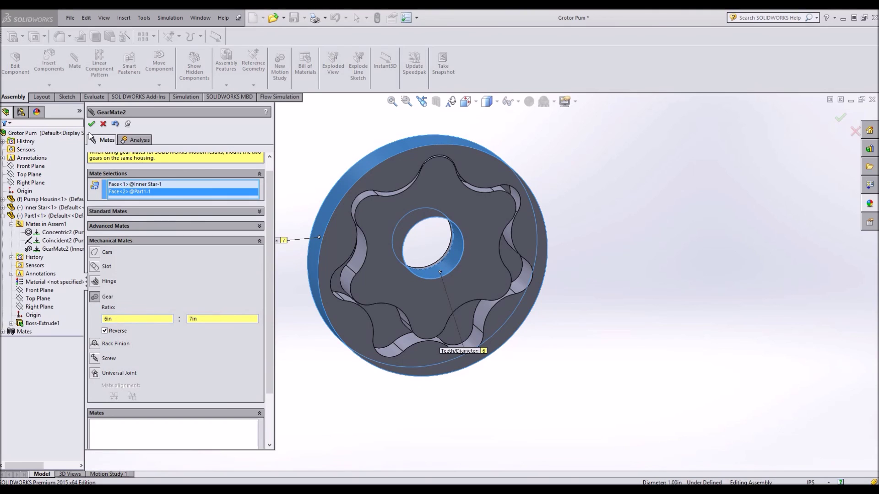
pyautogui.press('Return')
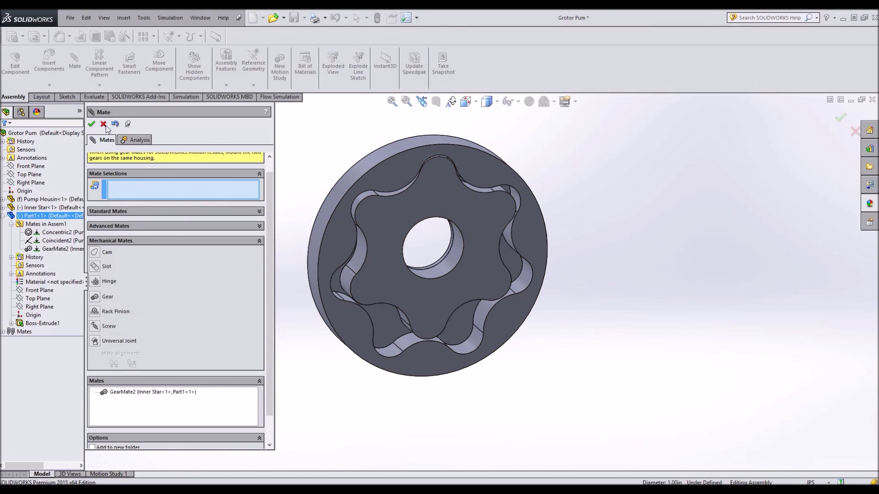
pyautogui.click(104, 124)
# Rotate the Inner Star to test the new gear mate and examine how its lobes follow the outer ring's teeth
pyautogui.moveTo(462, 188); pyautogui.dragTo(490, 190)
pyautogui.press('Escape')
pyautogui.scroll(-5, 466, 218)
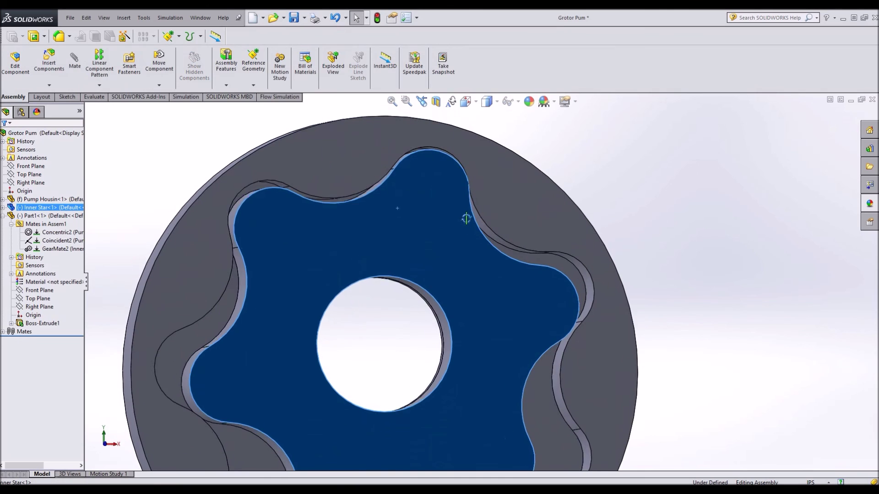
pyautogui.moveTo(466, 219); pyautogui.dragTo(563, 343)
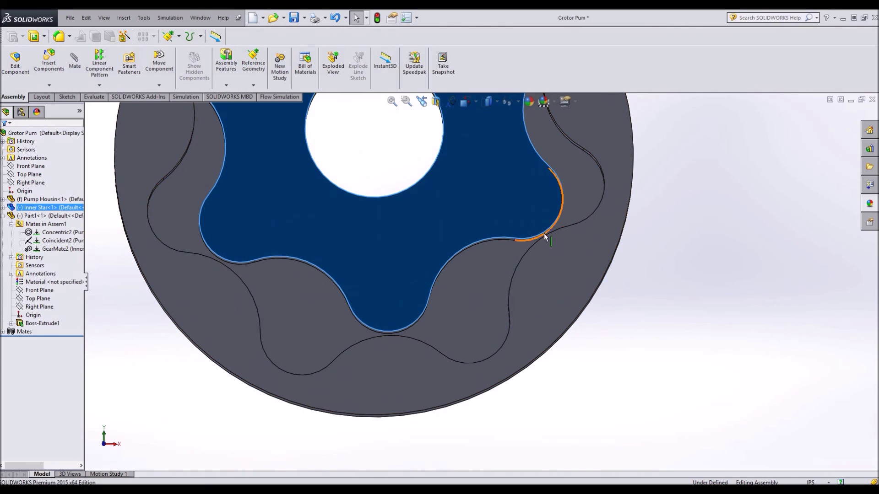
pyautogui.moveTo(545, 236); pyautogui.dragTo(506, 216)
pyautogui.scroll(5, 426, 179)
pyautogui.scroll(-6, 455, 211)
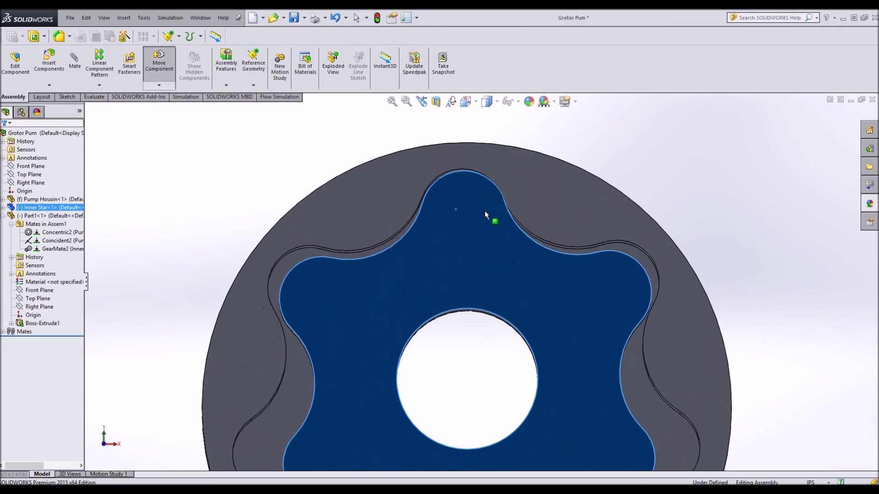
# Examine the clearance where the Inner Star's fully engaged lobe and the opposite lobe meet the outer ring, and deselect the star
pyautogui.scroll(-4, 486, 215)
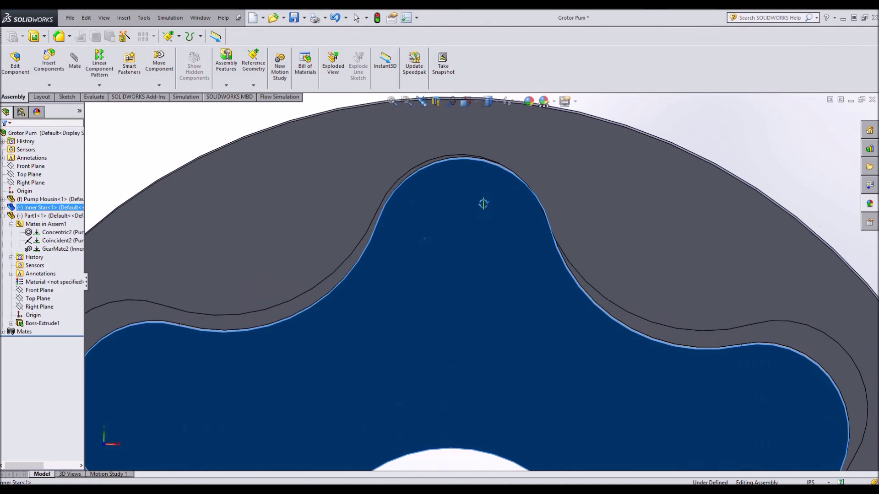
pyautogui.scroll(6, 483, 204)
pyautogui.scroll(-4, 526, 406)
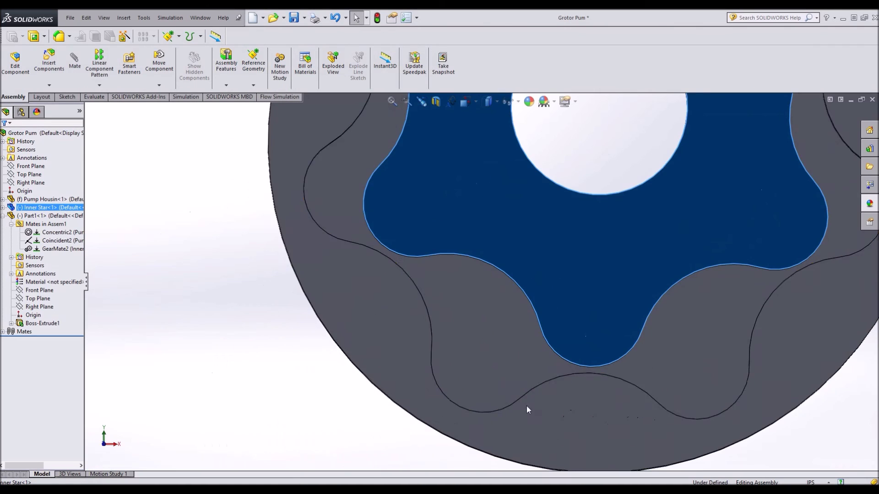
pyautogui.scroll(-3, 589, 361)
pyautogui.scroll(6, 512, 176)
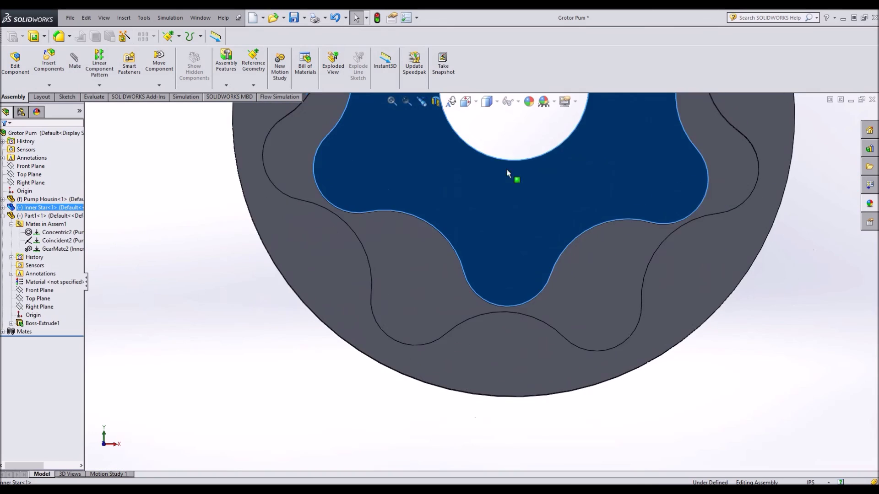
pyautogui.scroll(-4, 492, 171)
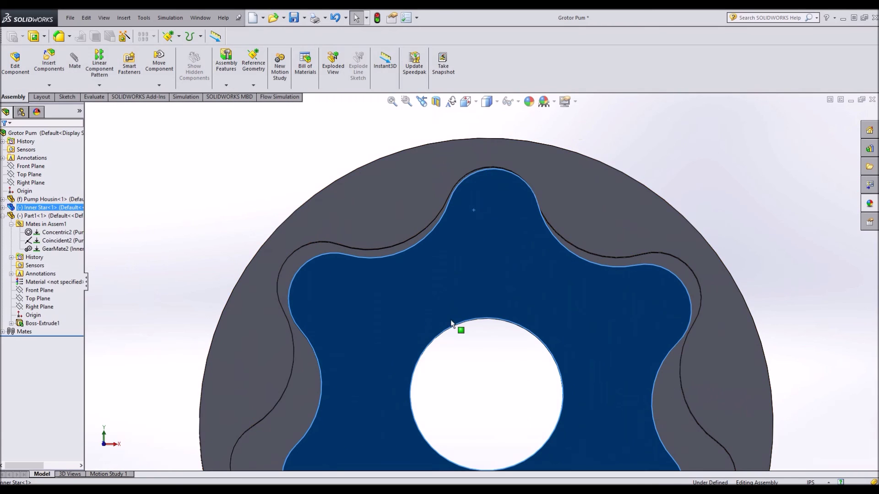
pyautogui.scroll(3, 472, 344)
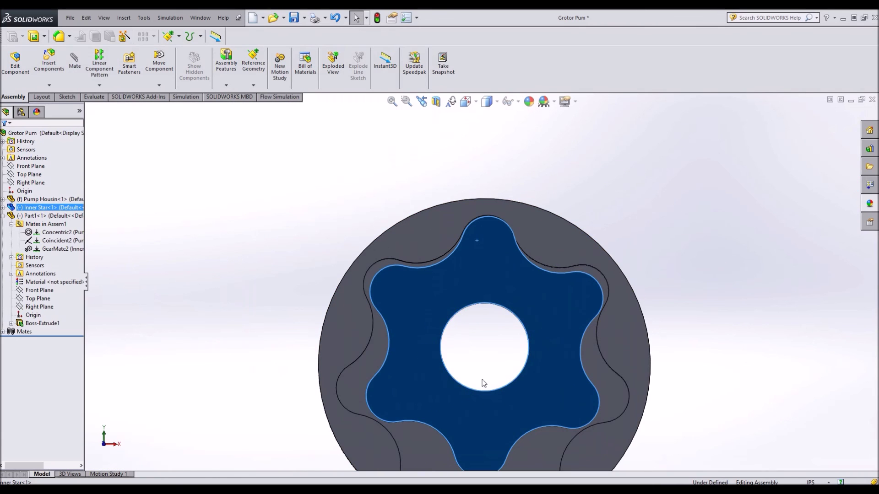
pyautogui.scroll(3, 483, 383)
pyautogui.moveTo(584, 324); pyautogui.dragTo(556, 382, button='middle')
pyautogui.click(584, 287)
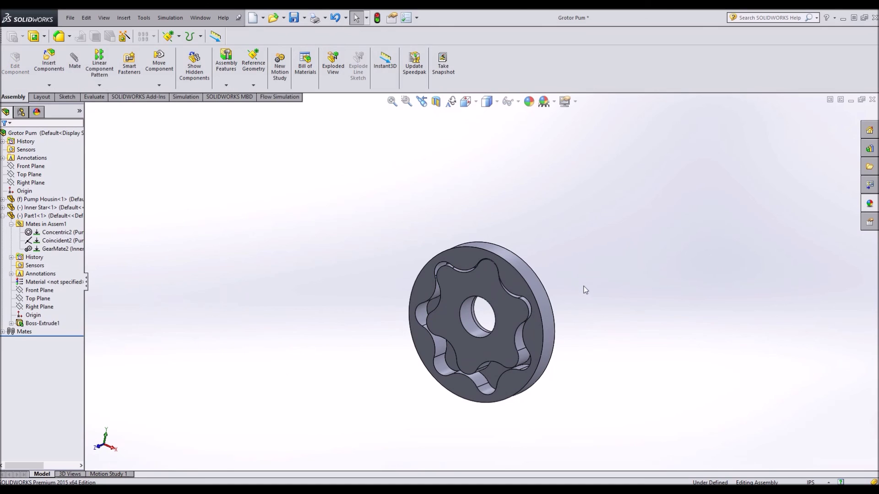